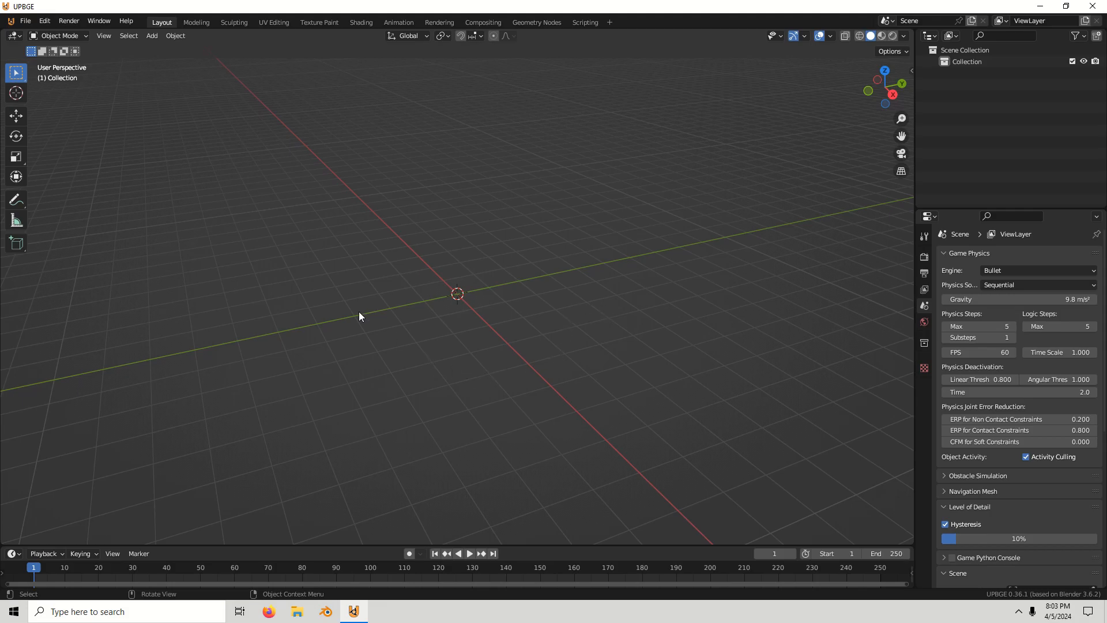
# Add a mesh plane at the world origin.
pyautogui.click(153, 36)
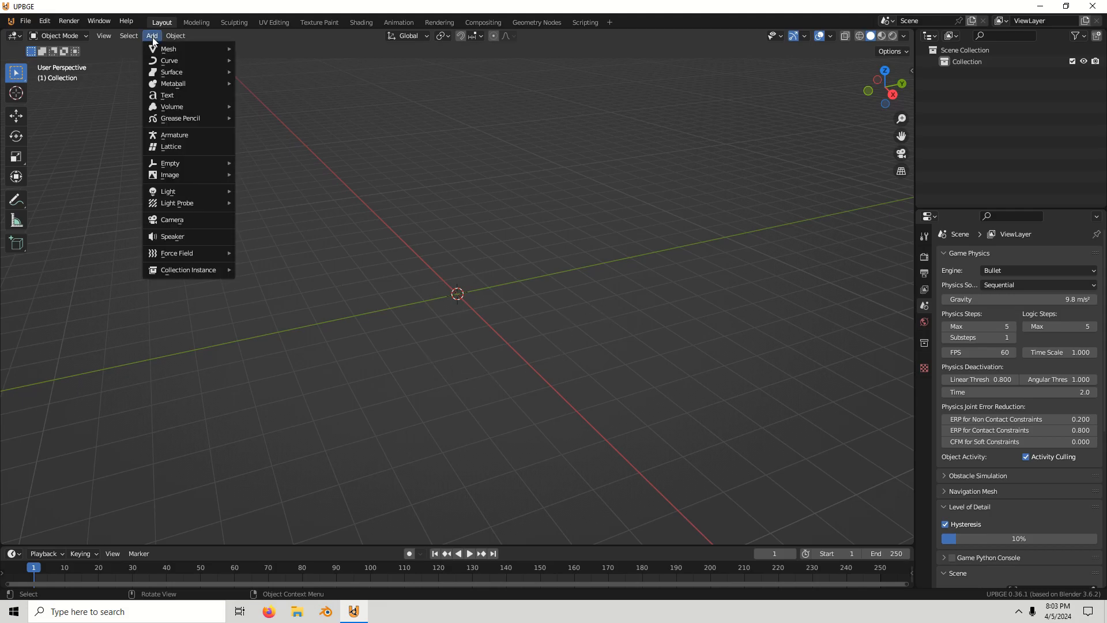
pyautogui.moveTo(168, 49)
pyautogui.click(262, 49)
pyautogui.scroll(8, 427, 181)
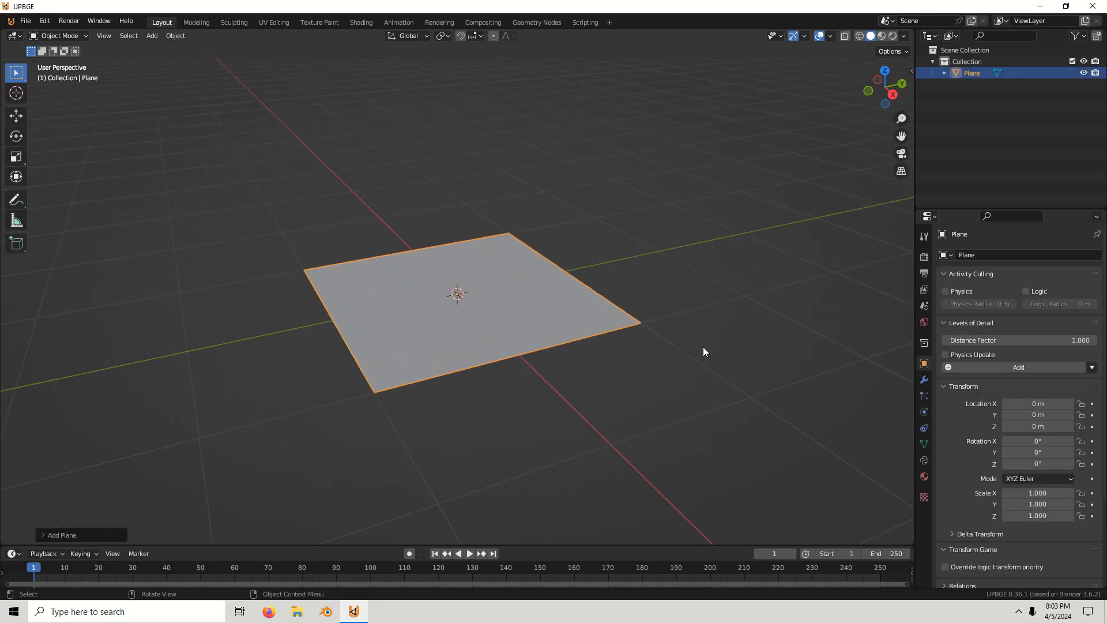
# Add an Ocean modifier to the plane.
pyautogui.click(923, 379)
pyautogui.click(980, 254)
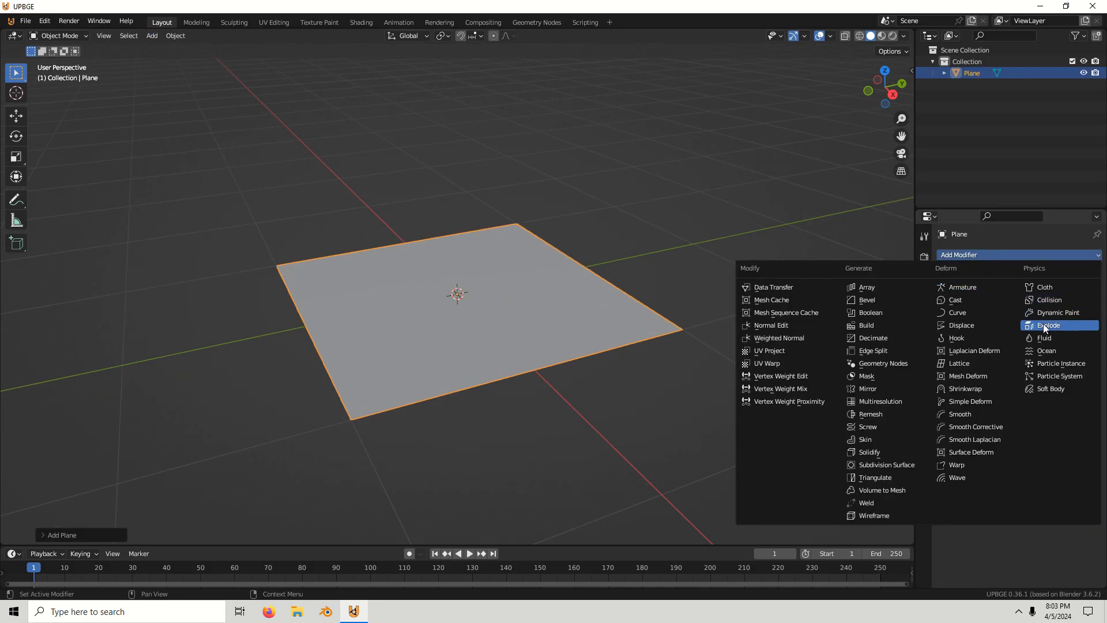
pyautogui.click(1051, 347)
pyautogui.scroll(-6, 776, 340)
pyautogui.moveTo(779, 333); pyautogui.dragTo(801, 285, button='middle')
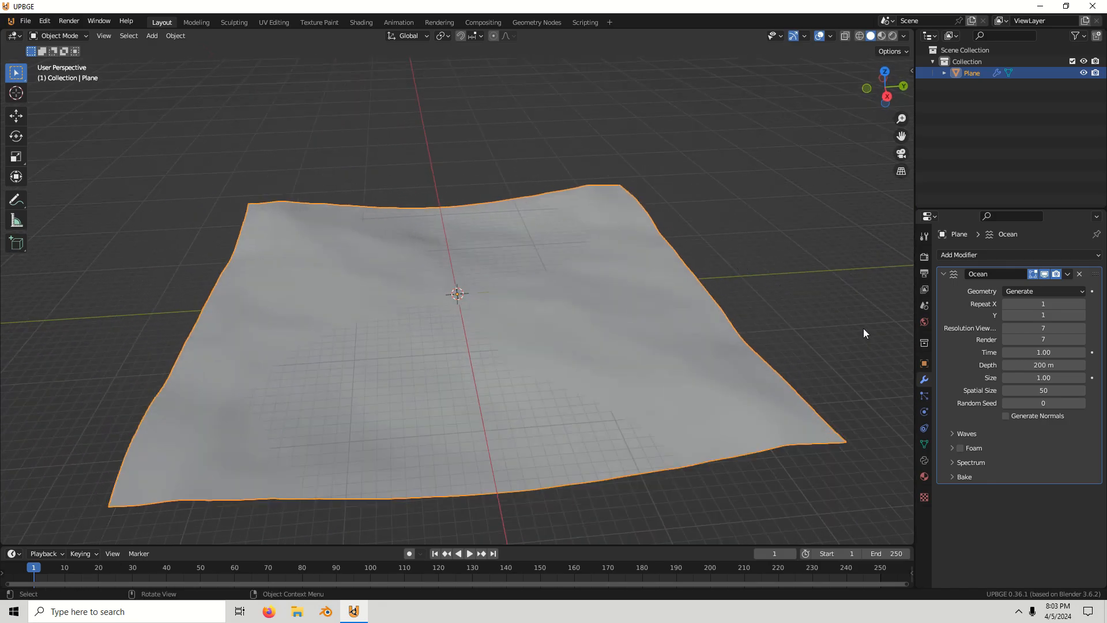
# Set the wave alignment of the Ocean modifier to about 0.027.
pyautogui.click(966, 433)
pyautogui.moveTo(1026, 509); pyautogui.dragTo(1030, 509)
pyautogui.moveTo(771, 351); pyautogui.dragTo(741, 337, button='middle')
pyautogui.scroll(2, 749, 340)
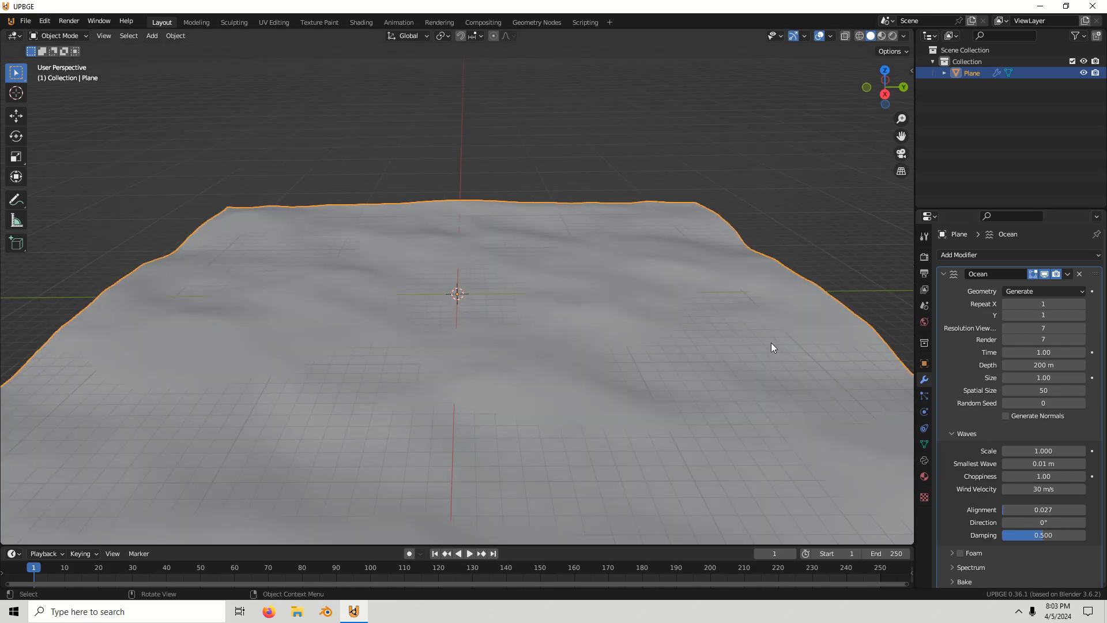
# Set both the viewport and render resolution of the Ocean modifier to 16.
pyautogui.click(1035, 328)
pyautogui.write('16')
pyautogui.press('Return')
pyautogui.click(1046, 339)
pyautogui.write('16')
pyautogui.press('Return')
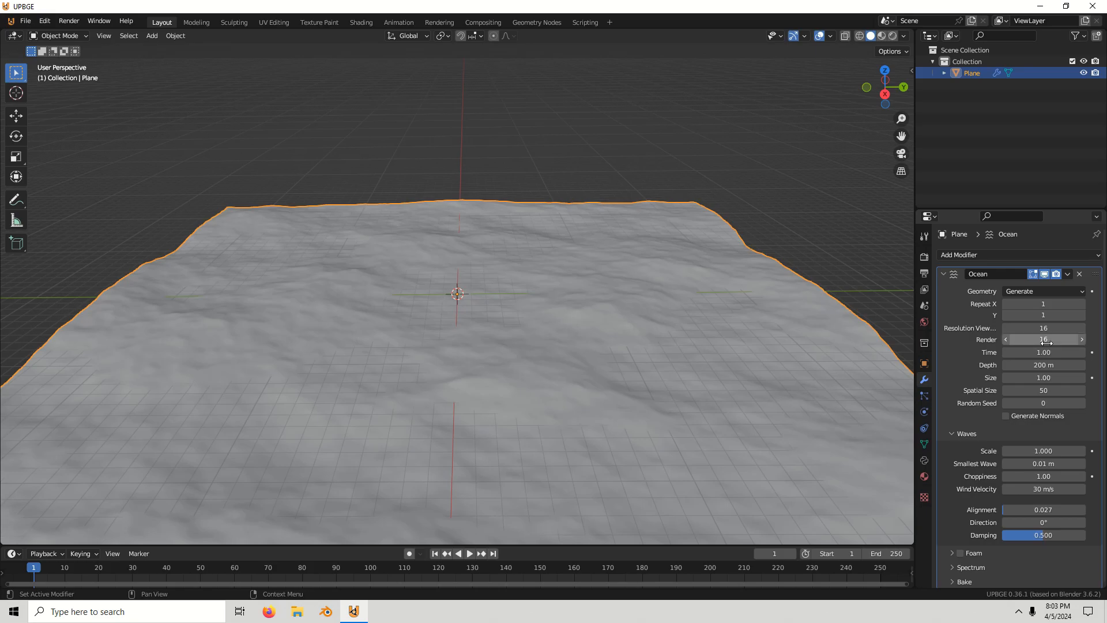
# Hide the viewport overlays and set the wave scale of the Ocean modifier to 1.6.
pyautogui.click(819, 36)
pyautogui.click(1044, 450)
pyautogui.write('1.6')
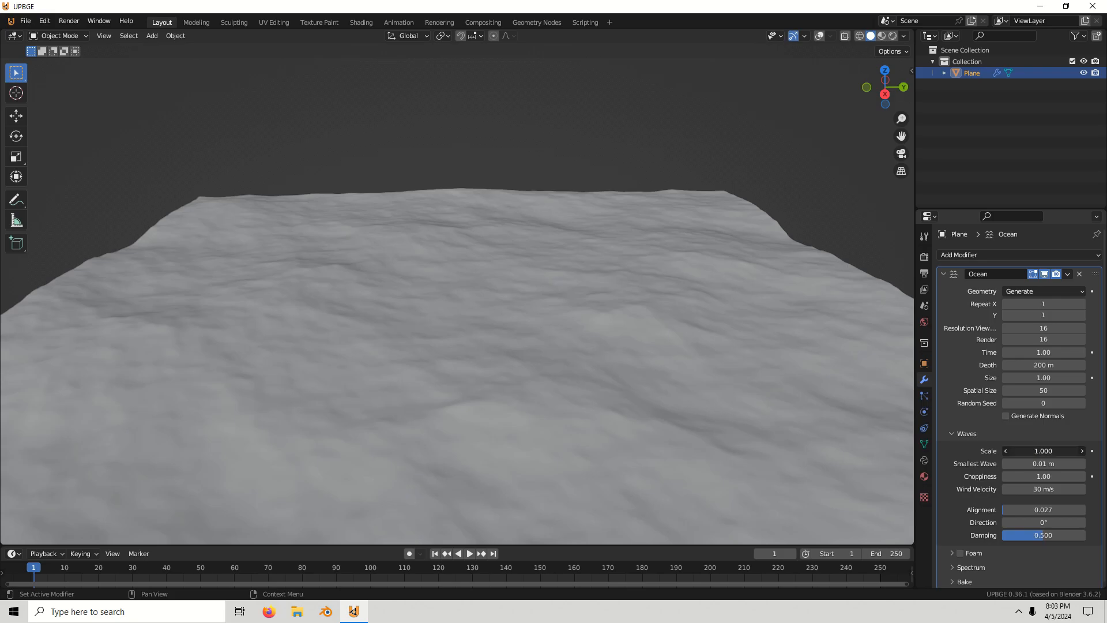
pyautogui.press('Return')
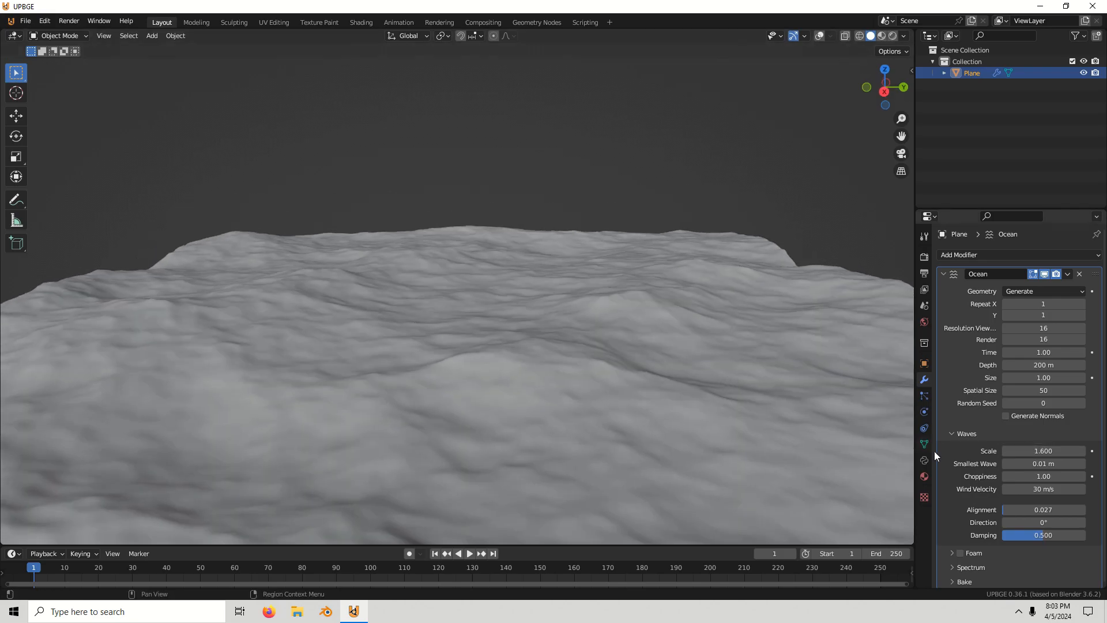
# Set the smallest wave to about 0.32 m and the choppiness to about 1.48 in the Ocean modifier.
pyautogui.click(1039, 464)
pyautogui.moveTo(1040, 463)
pyautogui.mouseDown()
pyautogui.moveTo(1038, 476)
pyautogui.moveTo(1062, 476)
pyautogui.mouseUp()
pyautogui.scroll(-3, 672, 352)
pyautogui.moveTo(672, 353)
pyautogui.mouseDown(button='middle')
pyautogui.moveTo(677, 421)
pyautogui.moveTo(673, 365)
pyautogui.mouseUp(button='middle')
pyautogui.scroll(4, 673, 365)
pyautogui.scroll(-1, 673, 365)
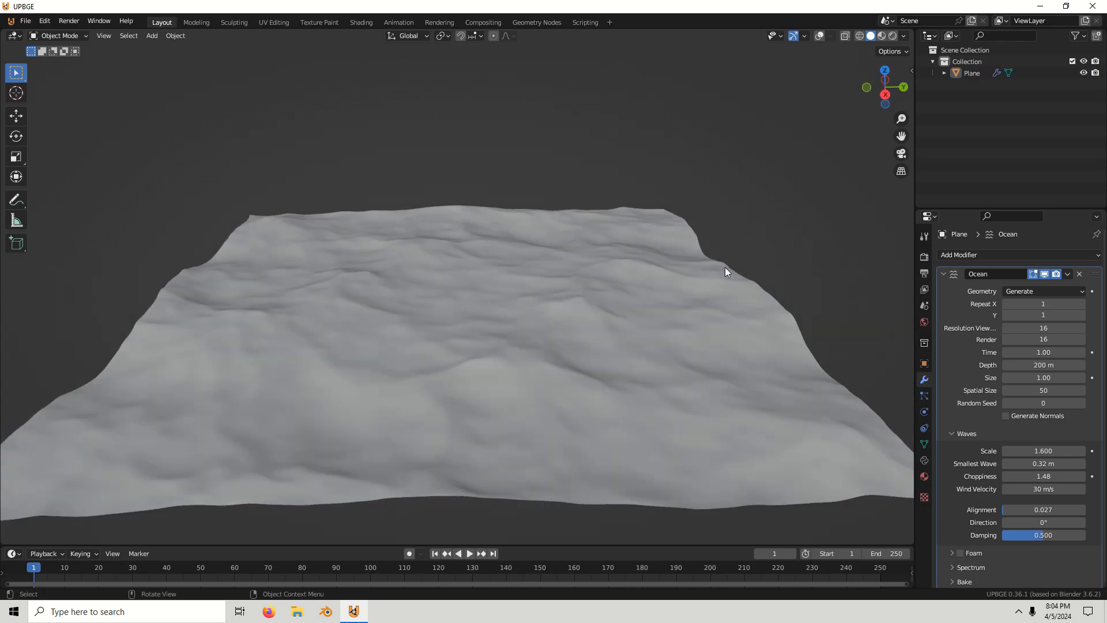
# Select the ocean plane and apply its Ocean modifier.
pyautogui.click(684, 230)
pyautogui.moveTo(724, 240); pyautogui.dragTo(726, 267, button='middle')
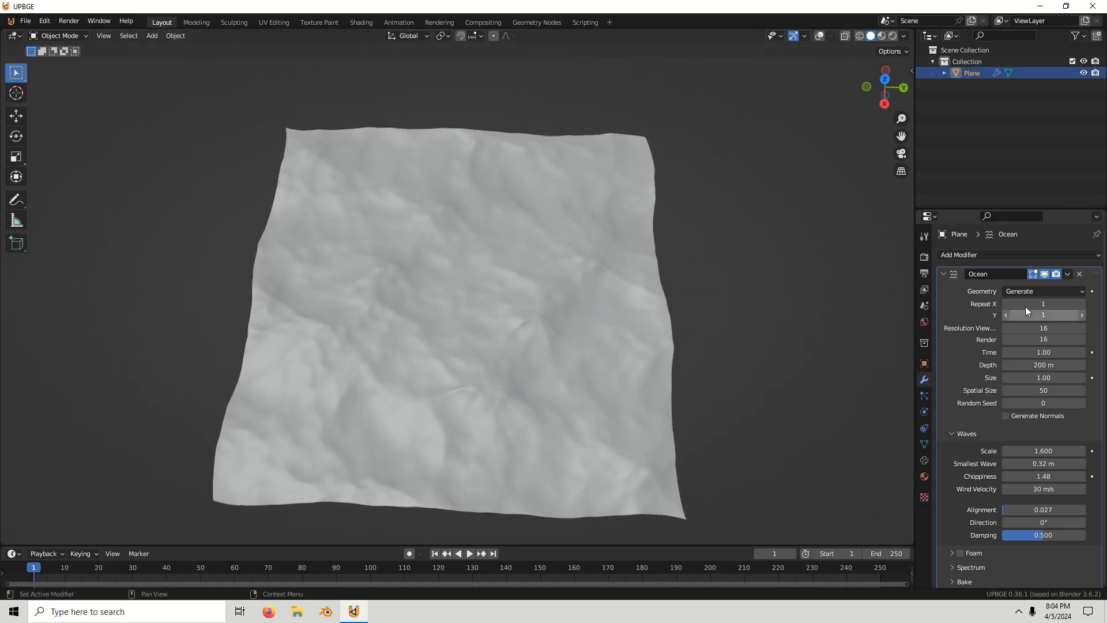
pyautogui.click(1068, 274)
pyautogui.click(1054, 285)
pyautogui.moveTo(760, 356); pyautogui.dragTo(729, 259, button='middle')
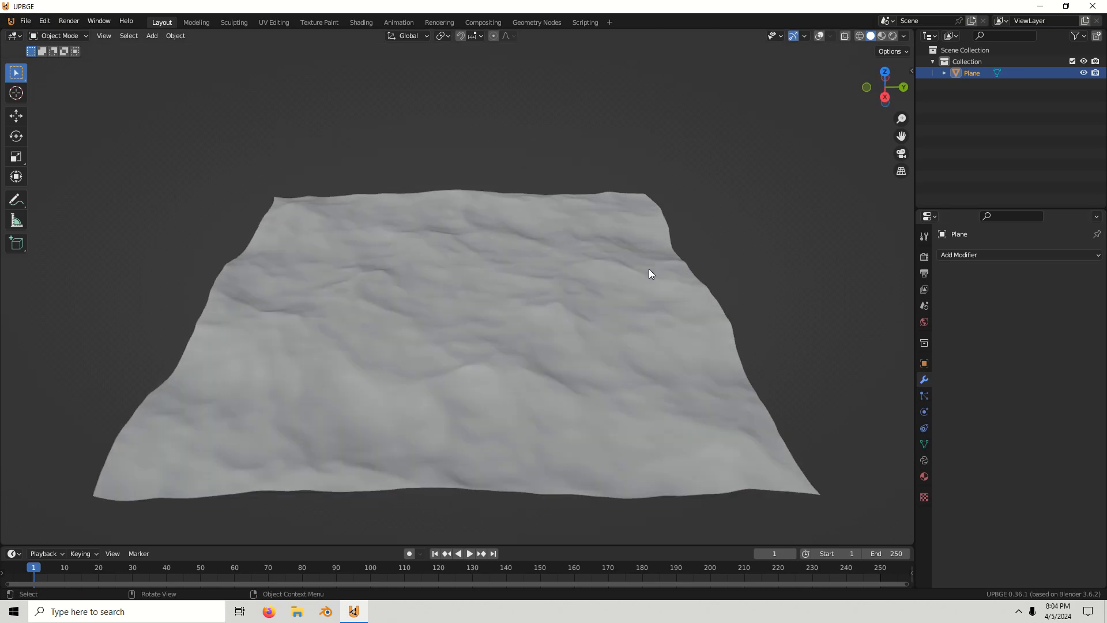
# Turn the viewport overlays back on and enlarge the Timeline area below the 3D viewport.
pyautogui.click(819, 36)
pyautogui.scroll(-1, 773, 269)
pyautogui.click(773, 269)
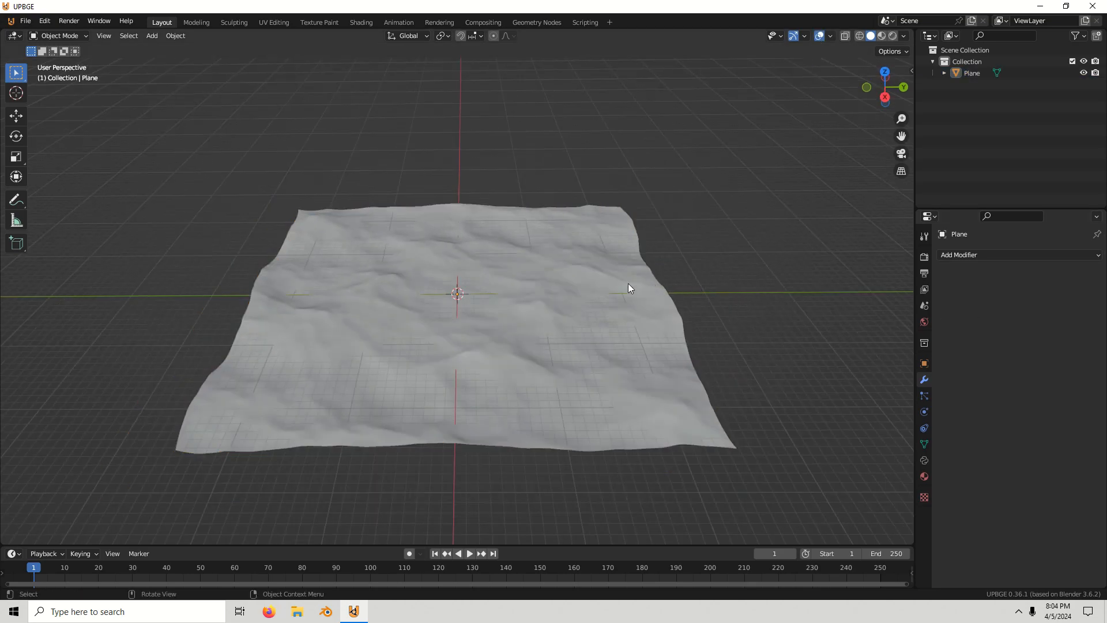
pyautogui.click(603, 282)
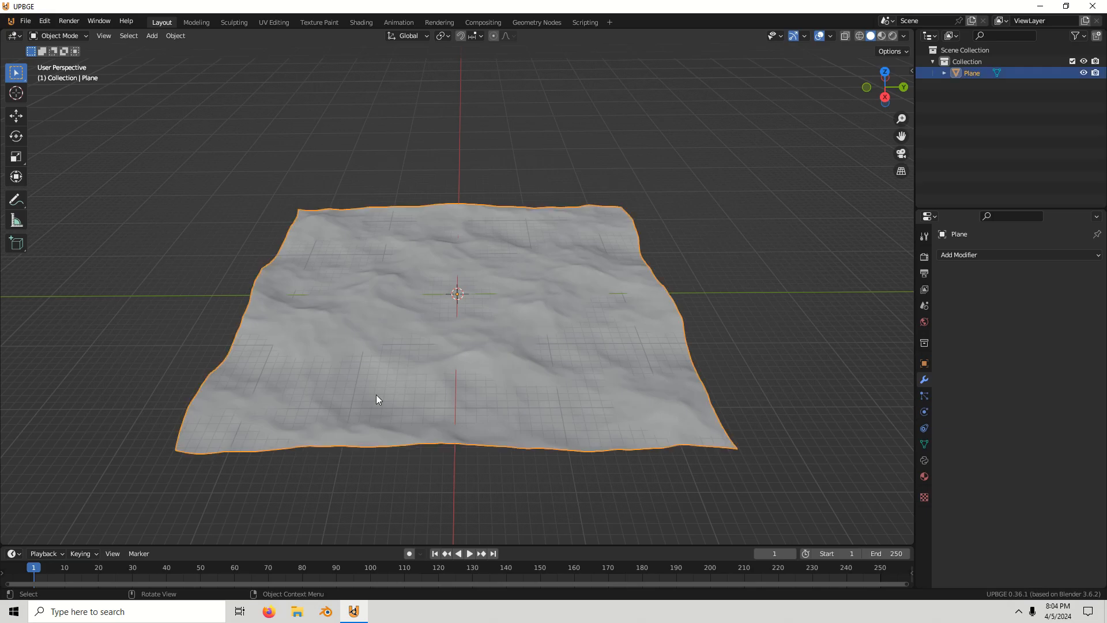
pyautogui.moveTo(160, 546); pyautogui.dragTo(170, 463)
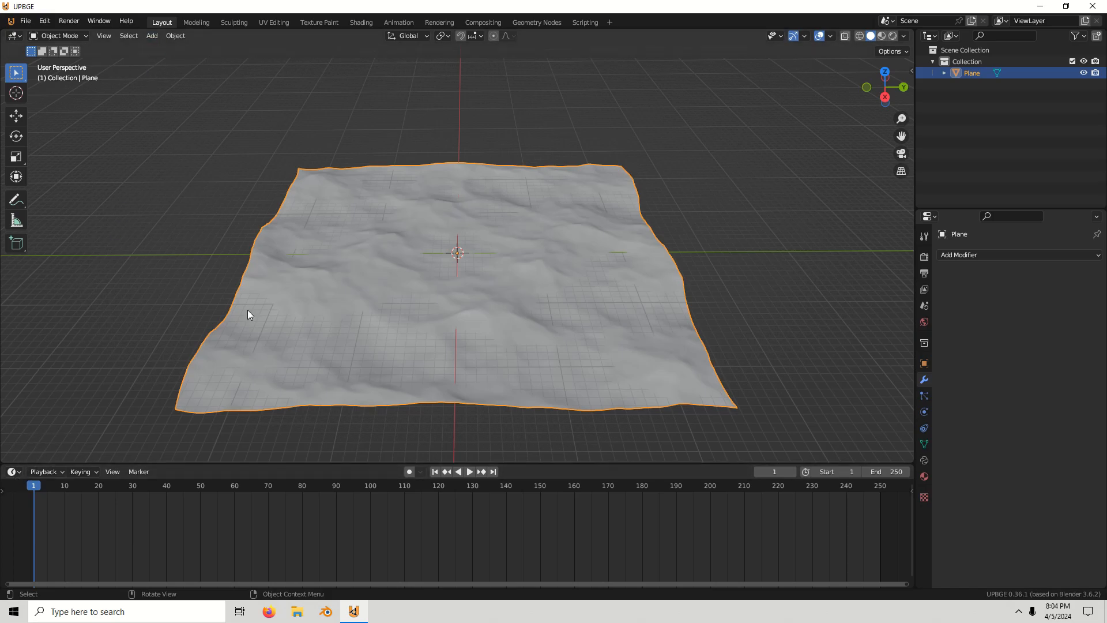
# Check the whole ocean mesh's UV layout in the UV Editor from Edit Mode and return to Object Mode.
pyautogui.press('Tab')
pyautogui.click(12, 472)
pyautogui.click(58, 365)
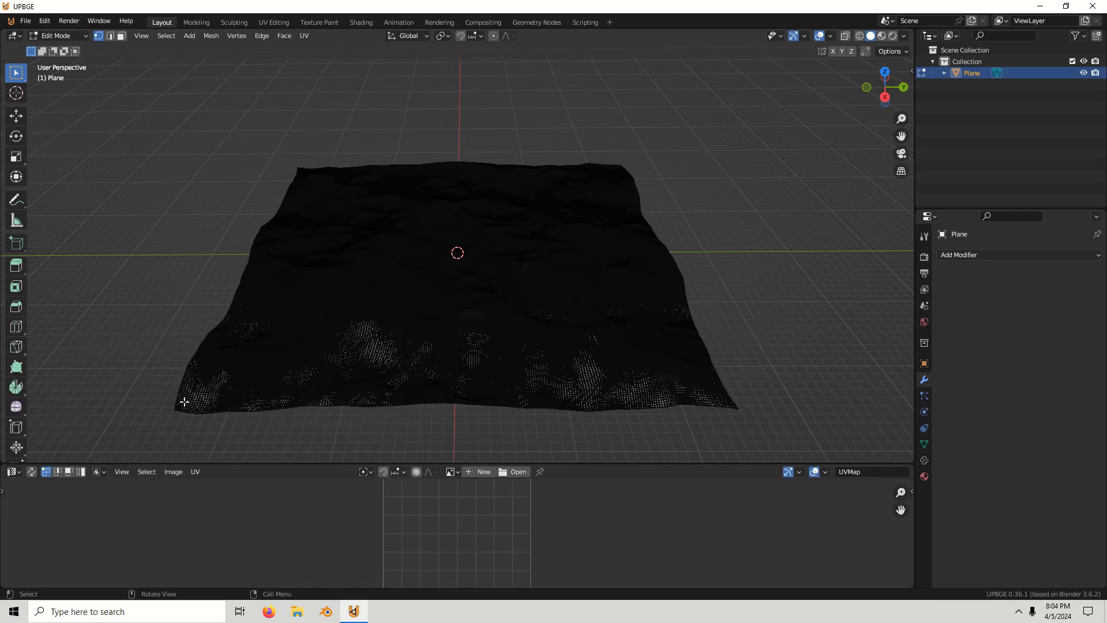
pyautogui.press('a')
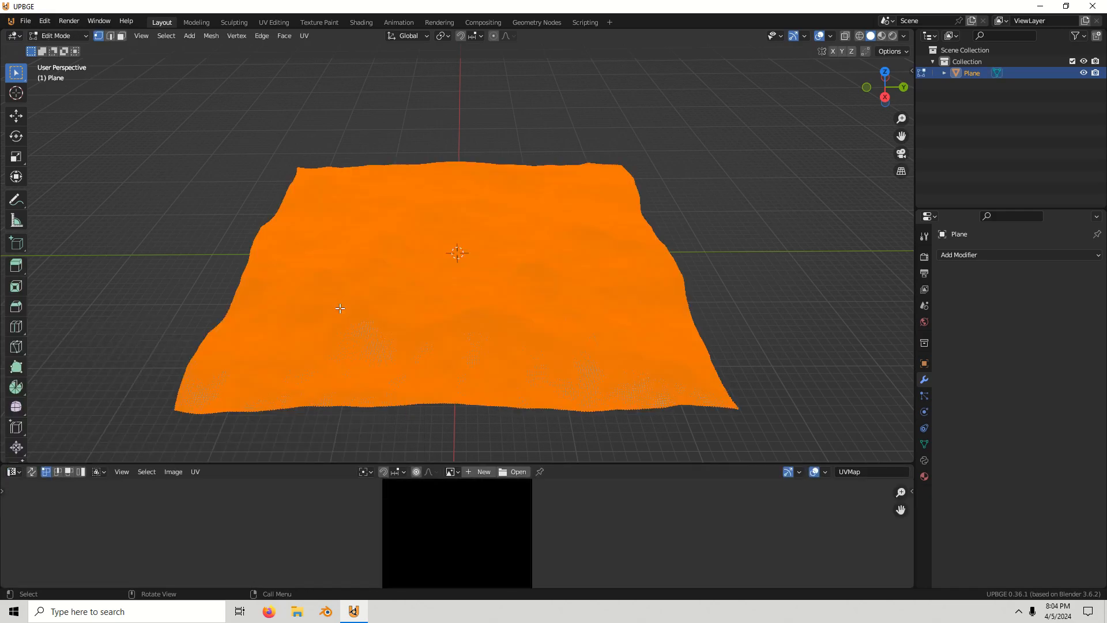
pyautogui.scroll(-4, 416, 503)
pyautogui.scroll(2, 332, 370)
pyautogui.click(61, 37)
pyautogui.click(63, 49)
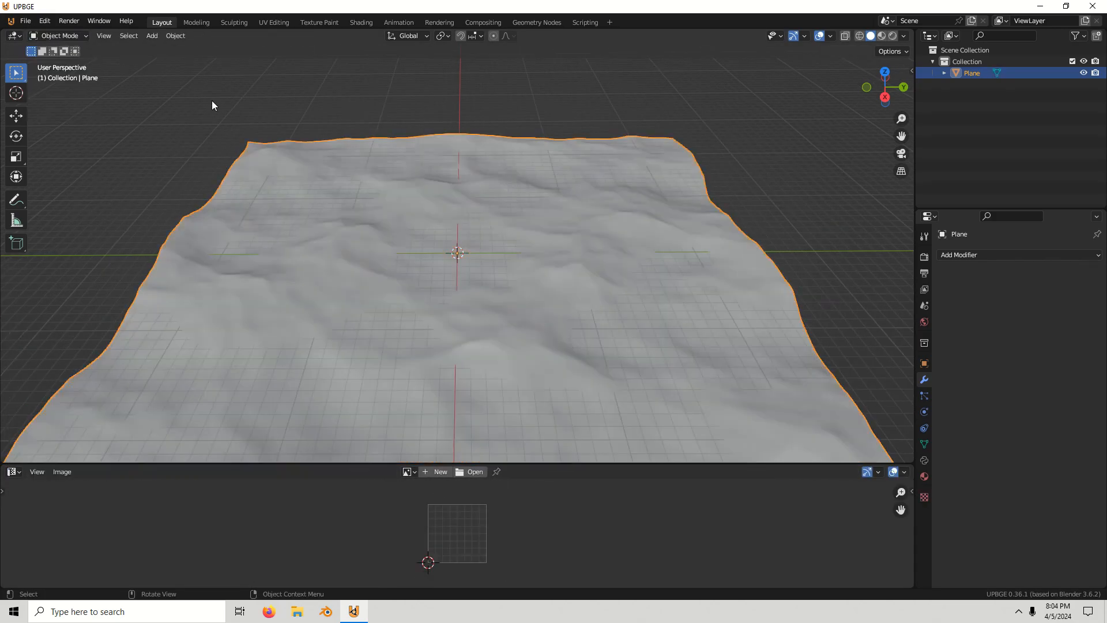
# Add a second mesh plane at the origin and scale it by 25 to match the ocean mesh.
pyautogui.click(208, 103)
pyautogui.scroll(-3, 324, 198)
pyautogui.click(153, 35)
pyautogui.moveTo(195, 48)
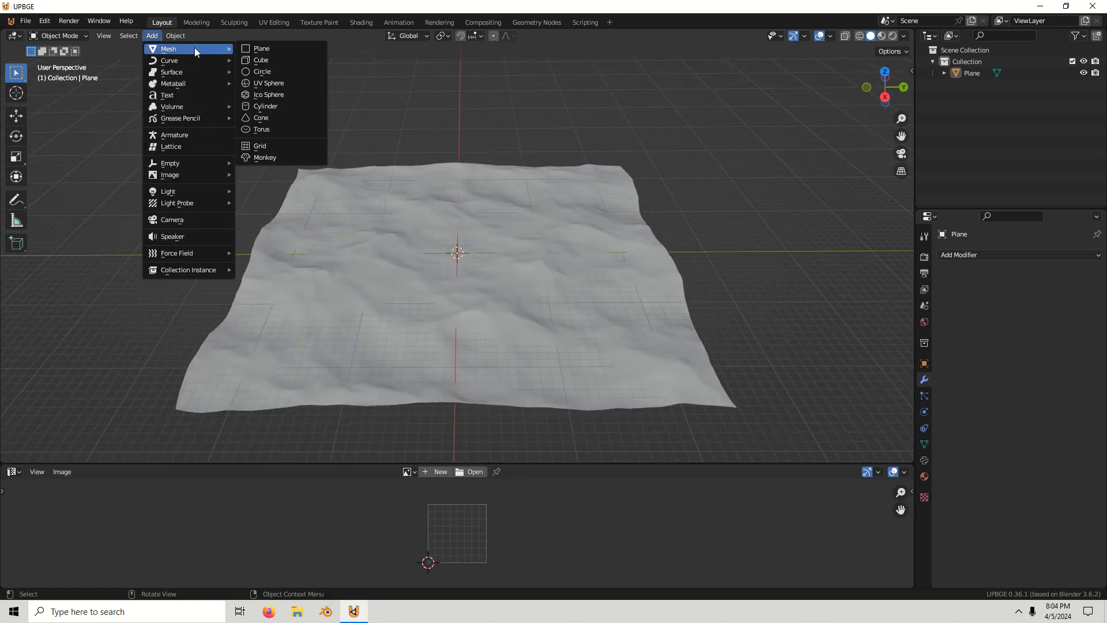
pyautogui.click(261, 49)
pyautogui.write('s25')
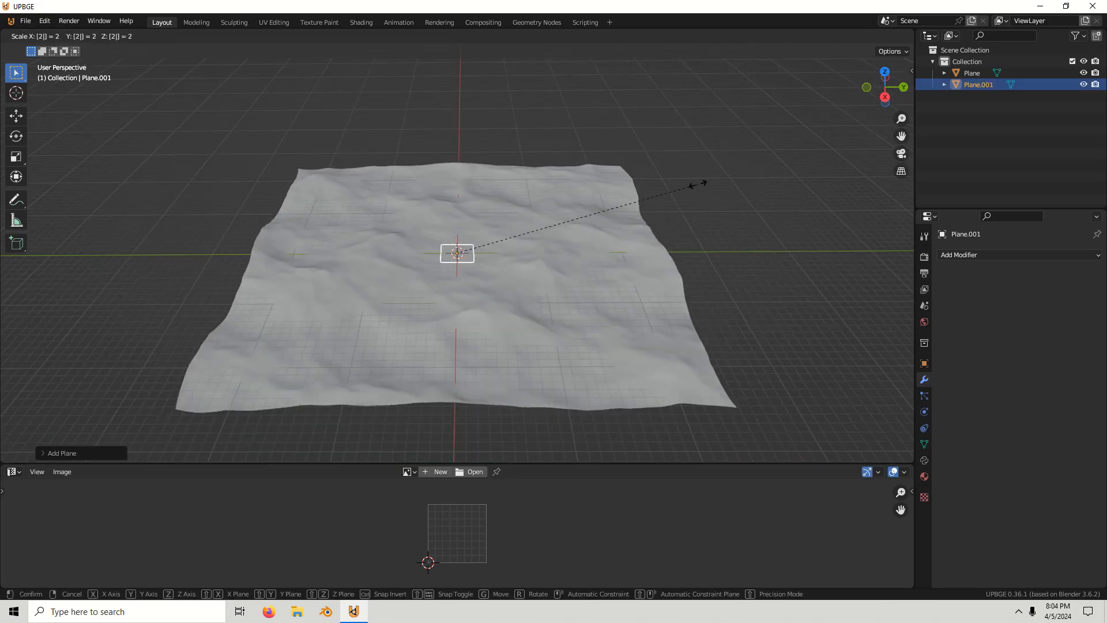
pyautogui.press('Return')
# Apply the scale of the new flat plane.
pyautogui.hotkey('ctrl', 'a')
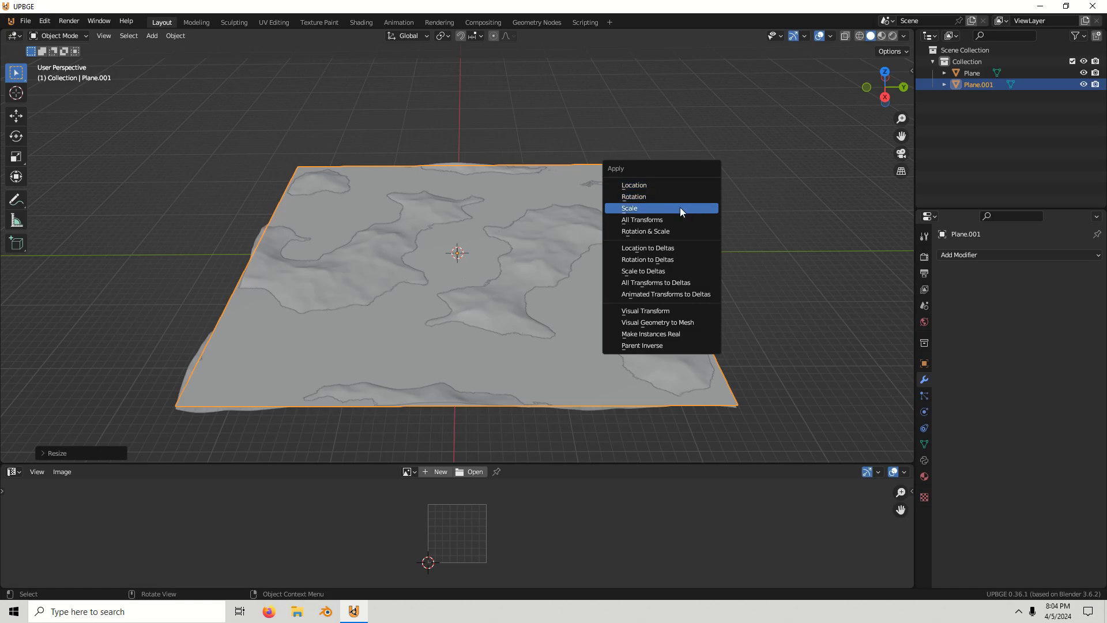
pyautogui.click(680, 206)
pyautogui.keyDown('shift'); pyautogui.moveTo(723, 261); pyautogui.dragTo(702, 216, button='middle'); pyautogui.keyUp('shift')
pyautogui.scroll(1, 728, 240)
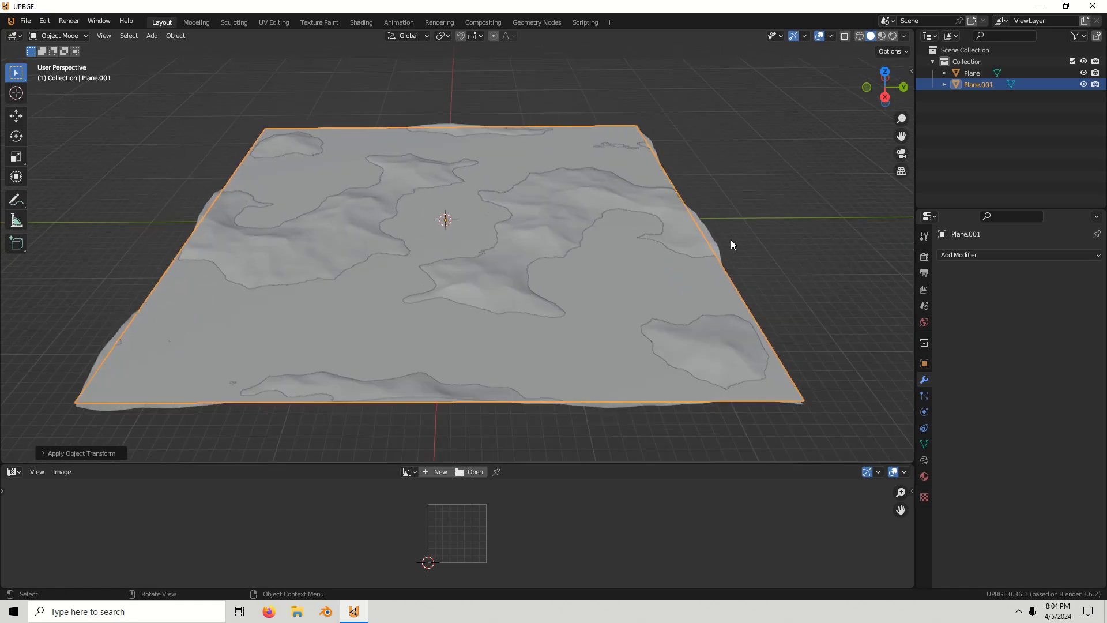
pyautogui.scroll(-1, 712, 323)
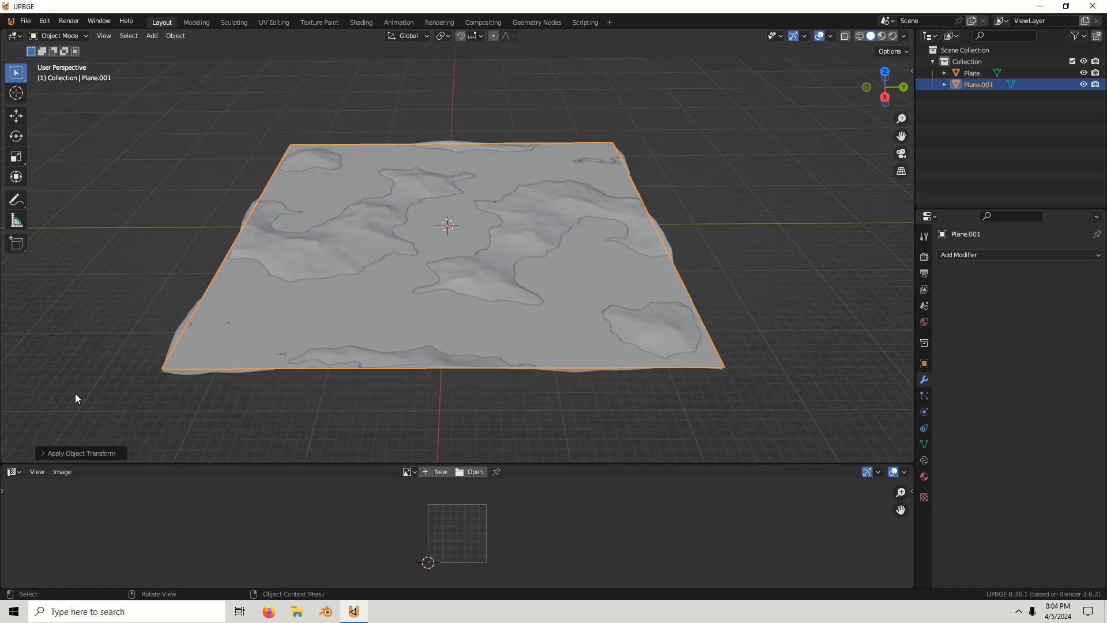
# Switch the lower area to the Shader Editor and create a new material for the flat plane.
pyautogui.click(14, 471)
pyautogui.click(45, 434)
pyautogui.click(468, 472)
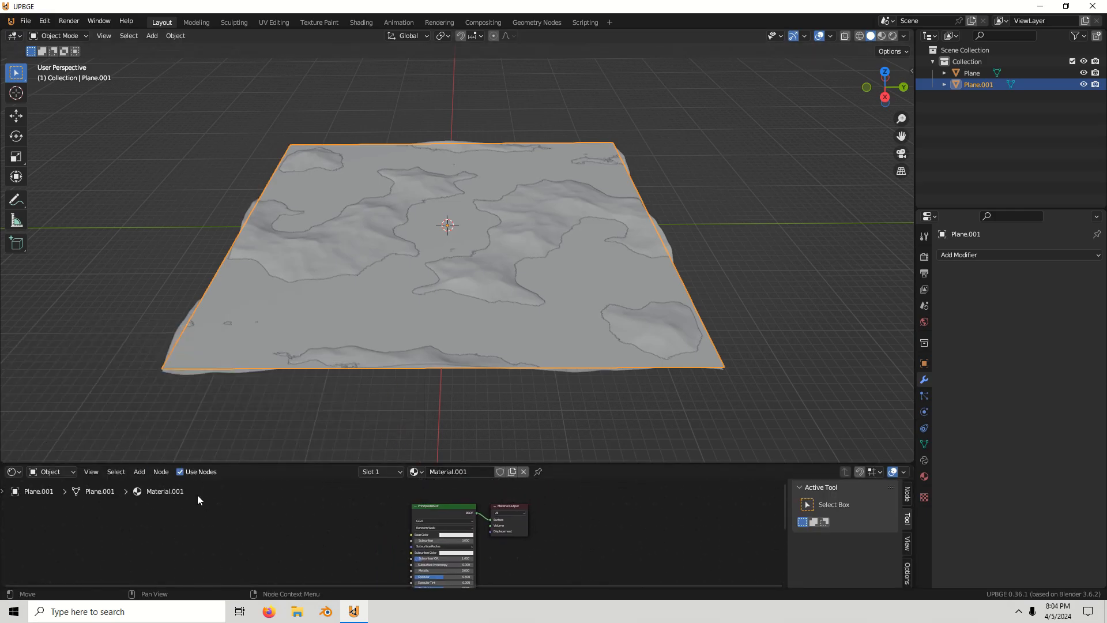
# Add an Image Texture node beside the Principled BSDF node in the flat plane's material.
pyautogui.click(139, 472)
pyautogui.moveTo(163, 412)
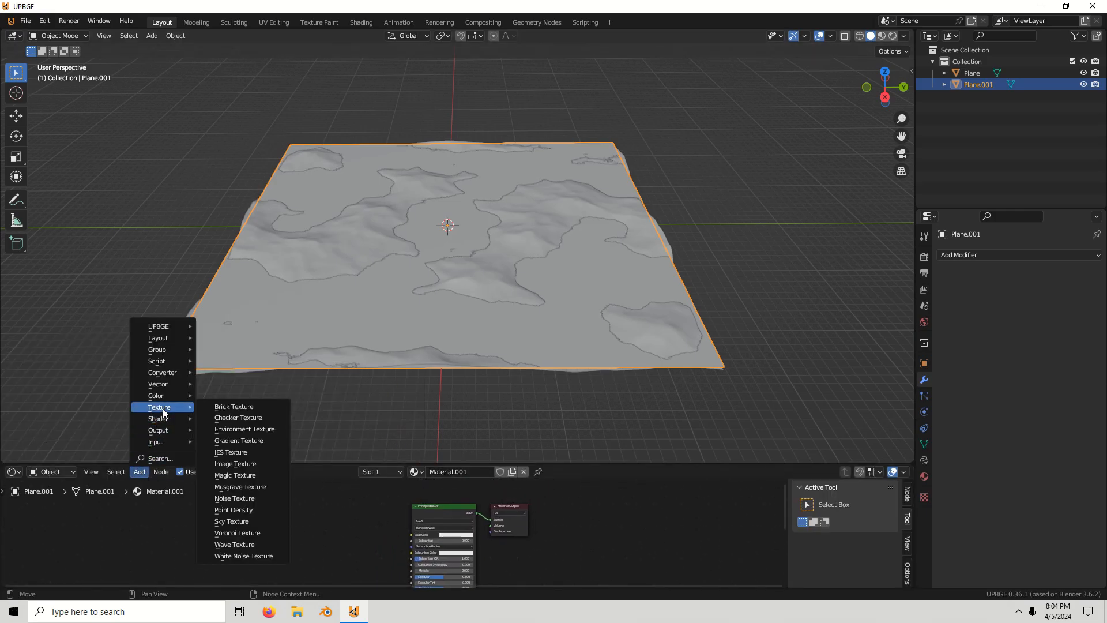
pyautogui.click(236, 463)
pyautogui.click(337, 533)
pyautogui.scroll(1, 390, 510)
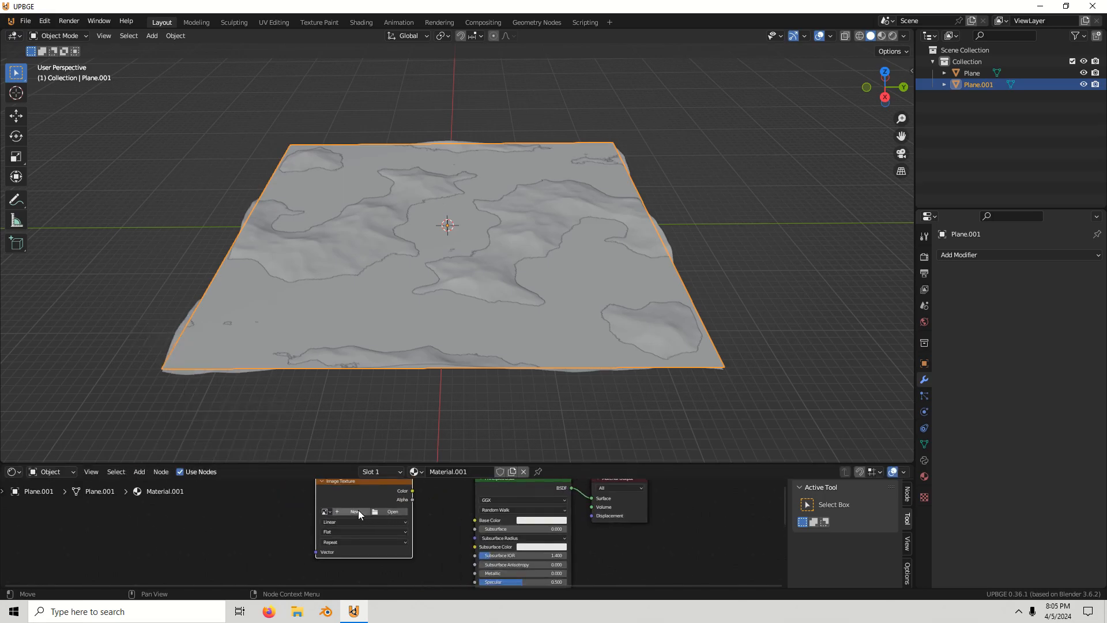
# Create a new blank 1024 px image named T_Water_01 in the Image Texture node.
pyautogui.click(353, 514)
pyautogui.click(393, 482)
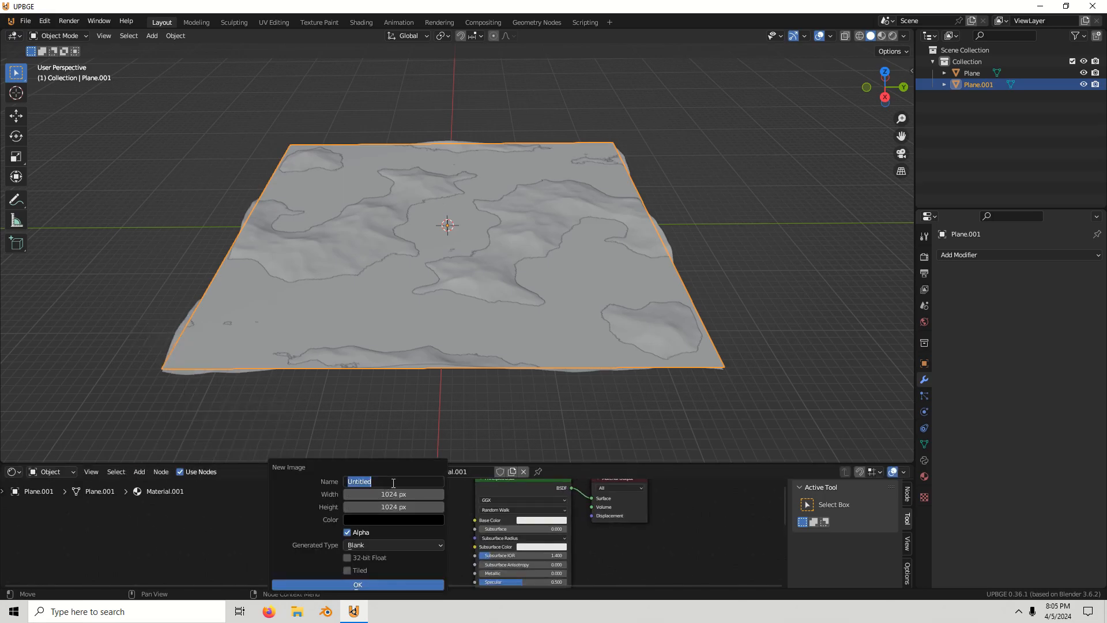
pyautogui.press('BackSpace')
pyautogui.write('T_Water_01')
pyautogui.press('Return')
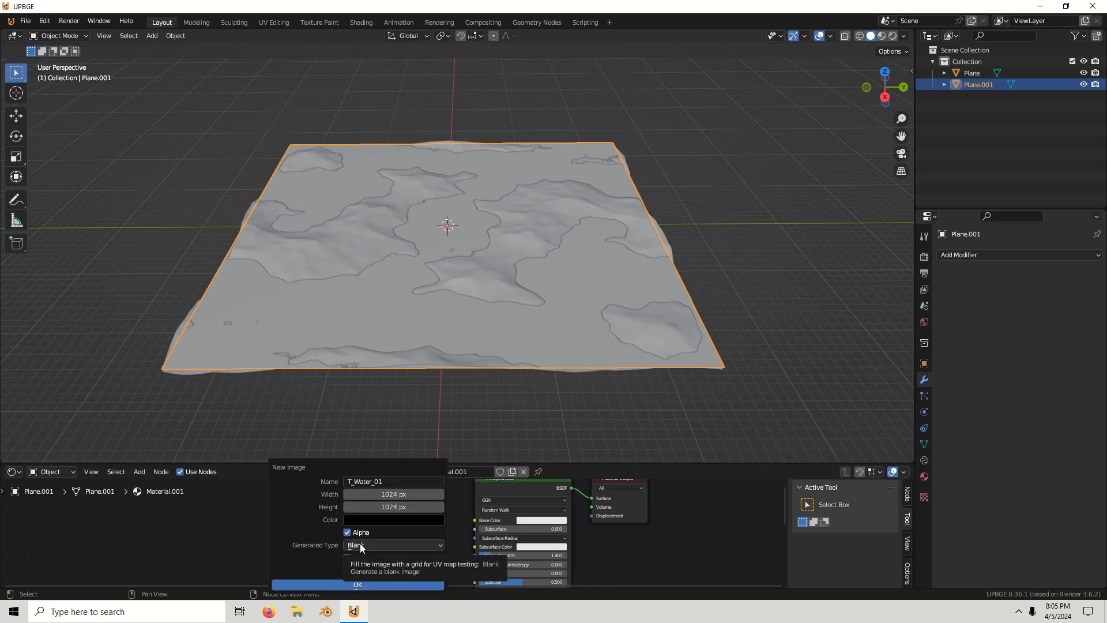
pyautogui.click(354, 584)
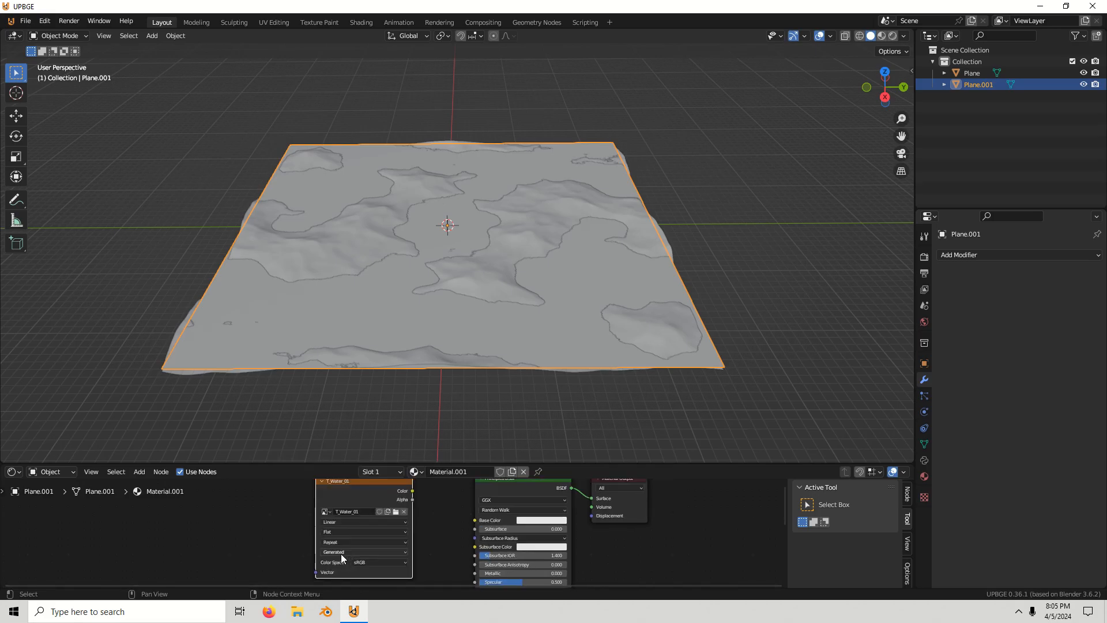
pyautogui.scroll(-2, 415, 499)
pyautogui.moveTo(378, 511); pyautogui.dragTo(389, 513)
# Switch the lower area to the UV Editor and display the T_Water_01 image in it.
pyautogui.click(12, 471)
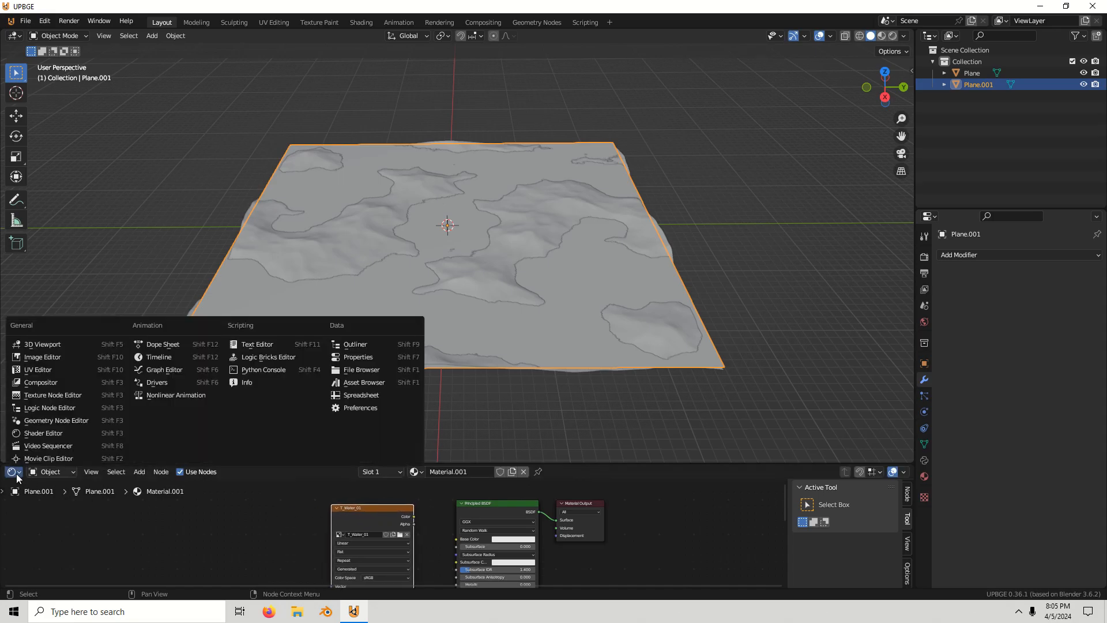
pyautogui.click(47, 369)
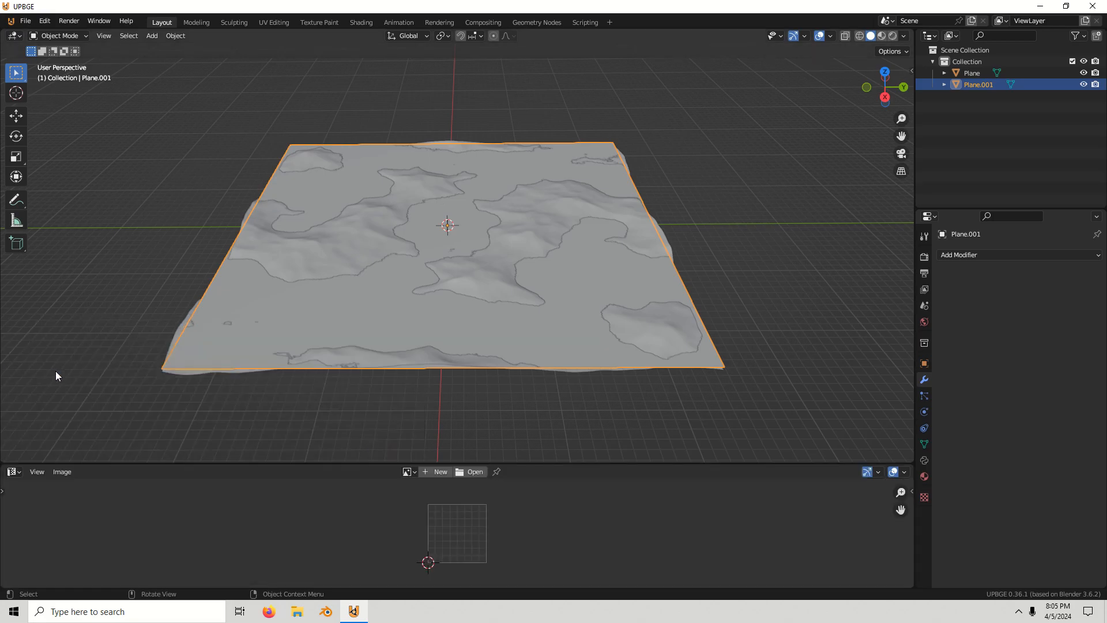
pyautogui.click(409, 472)
pyautogui.click(450, 365)
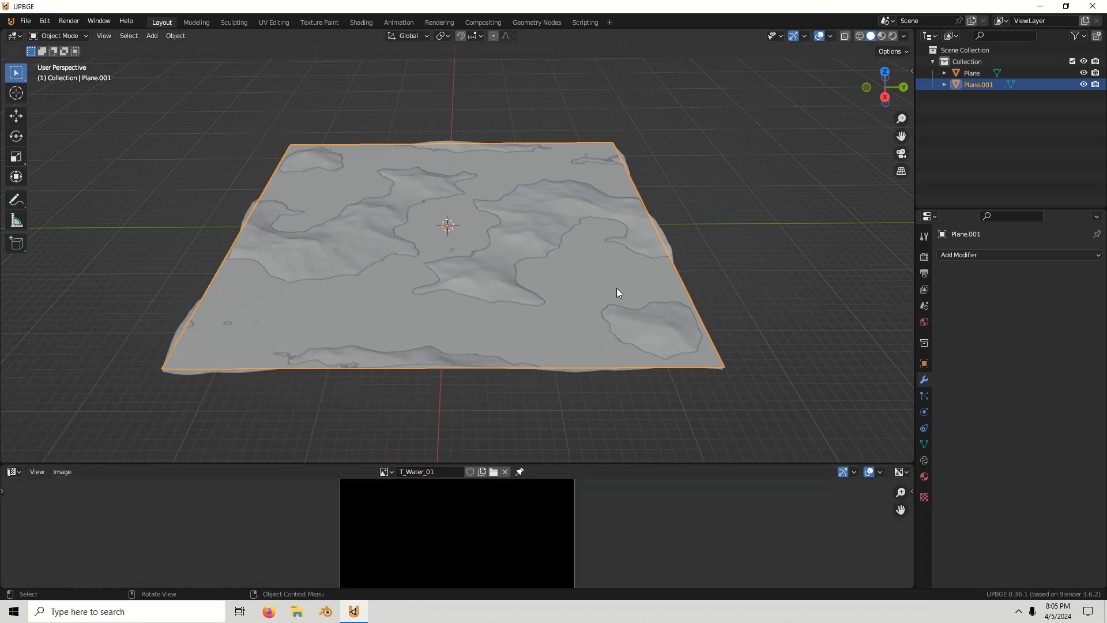
# Set the render engine to Cycles and its device to GPU Compute.
pyautogui.moveTo(616, 294); pyautogui.dragTo(610, 250, button='middle')
pyautogui.scroll(3, 614, 256)
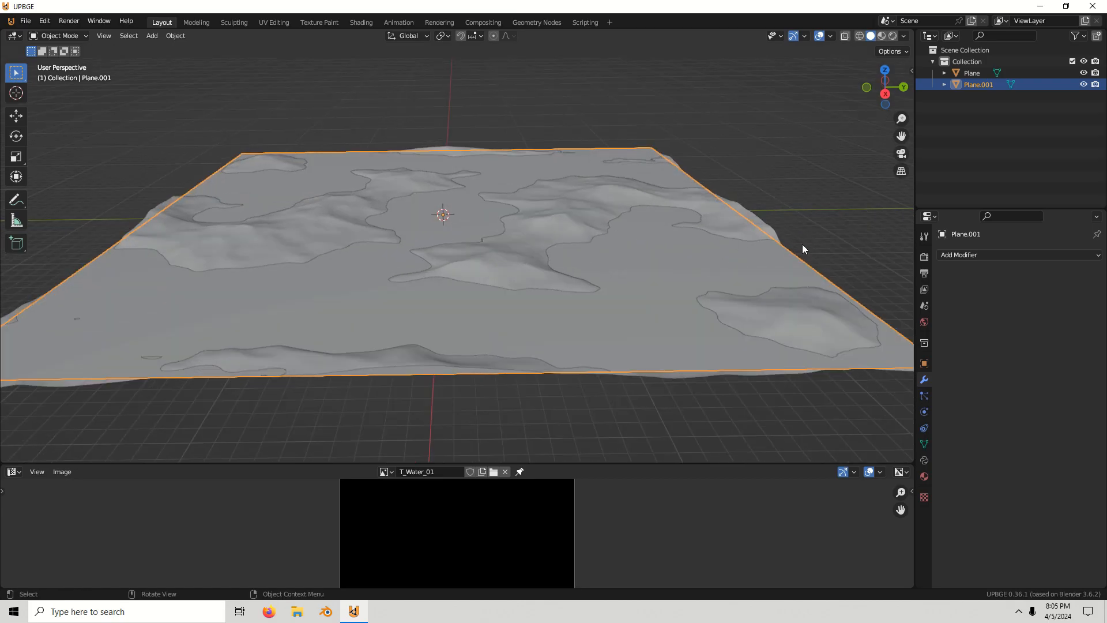
pyautogui.click(924, 257)
pyautogui.click(1029, 257)
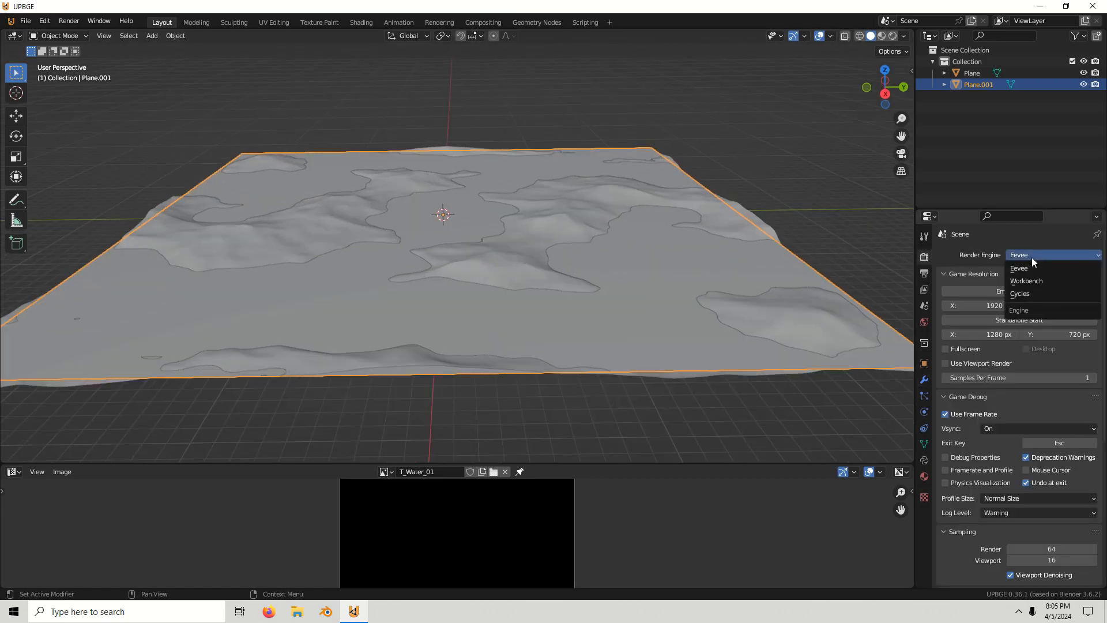
pyautogui.click(1034, 291)
pyautogui.click(1027, 283)
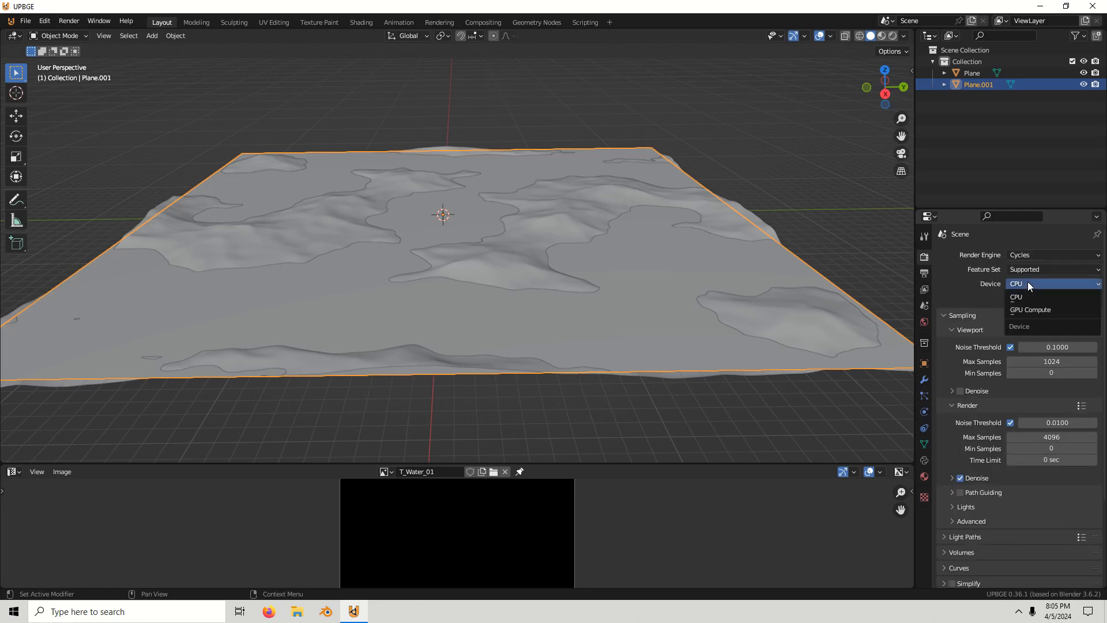
pyautogui.click(1030, 309)
pyautogui.scroll(-4, 1012, 470)
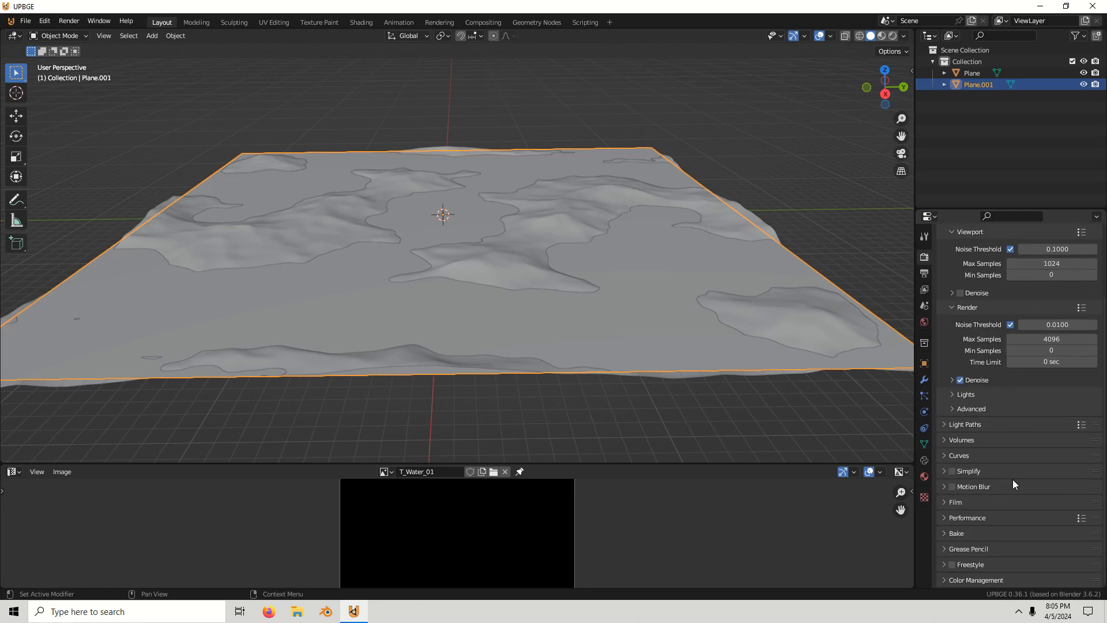
# Open the render Bake settings and set the bake type to Normal.
pyautogui.click(961, 534)
pyautogui.scroll(-5, 974, 524)
pyautogui.scroll(-1, 974, 524)
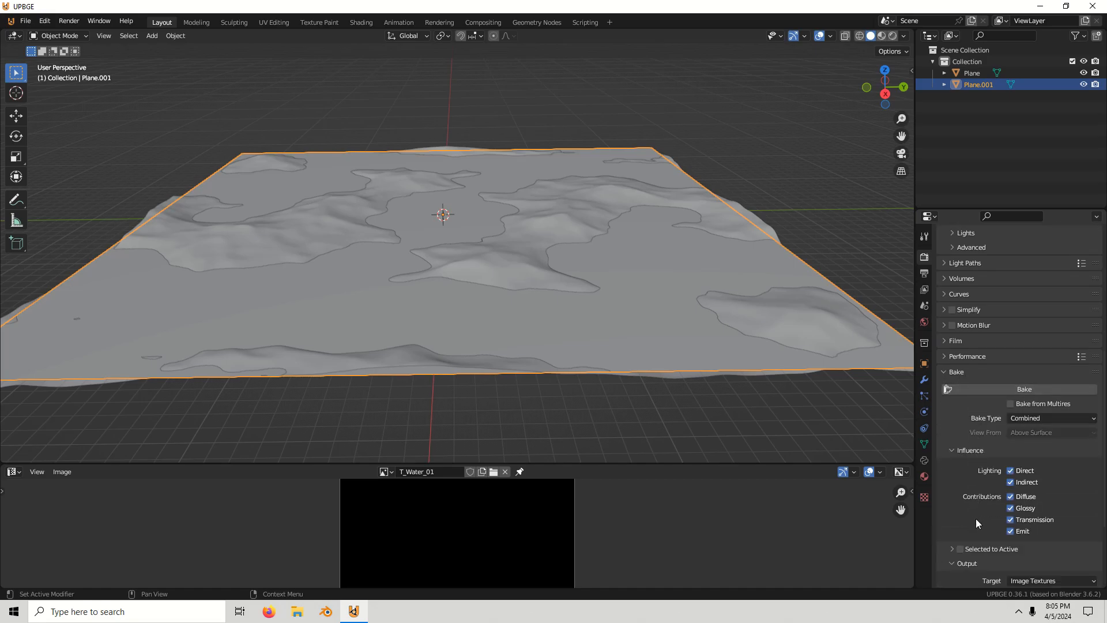
pyautogui.click(1029, 417)
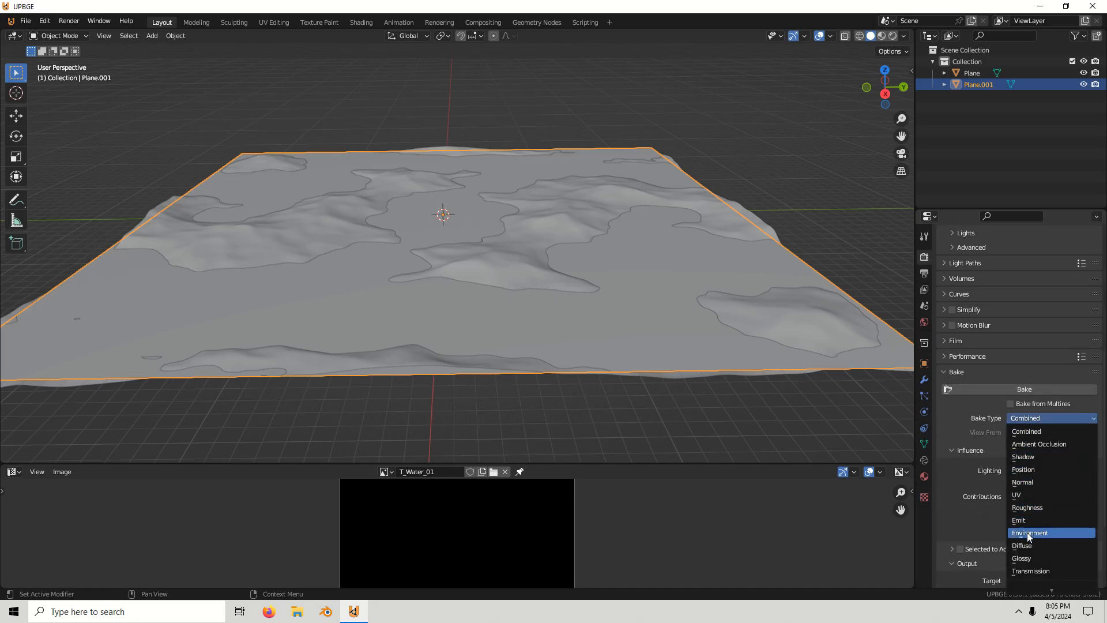
pyautogui.click(1030, 482)
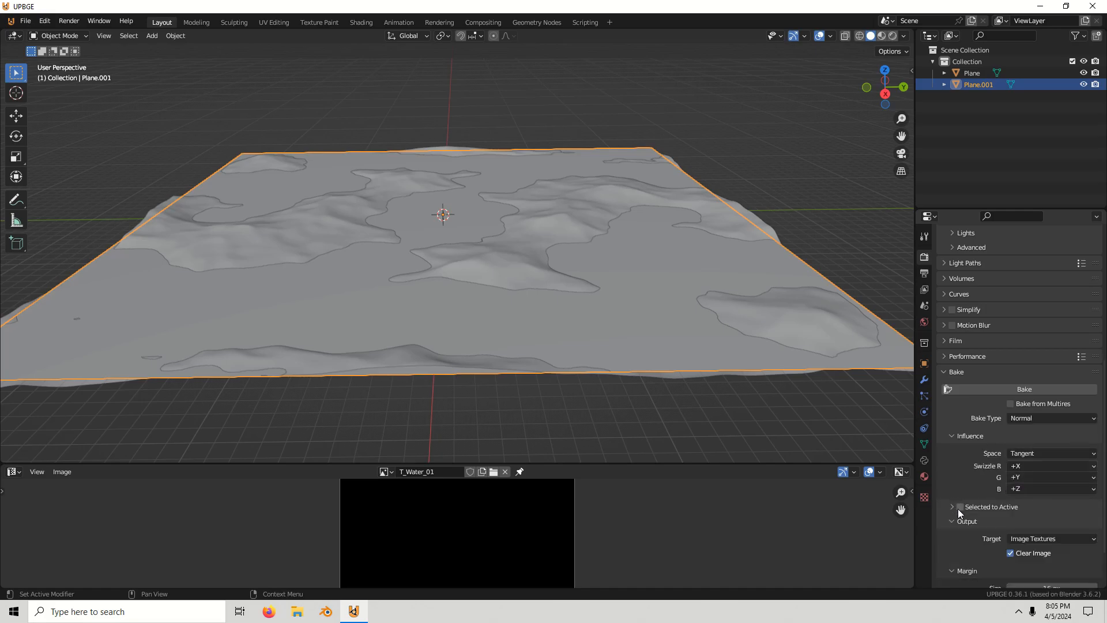
# Select the wave plane and enable Selected to Active baking with its options expanded.
pyautogui.click(822, 317)
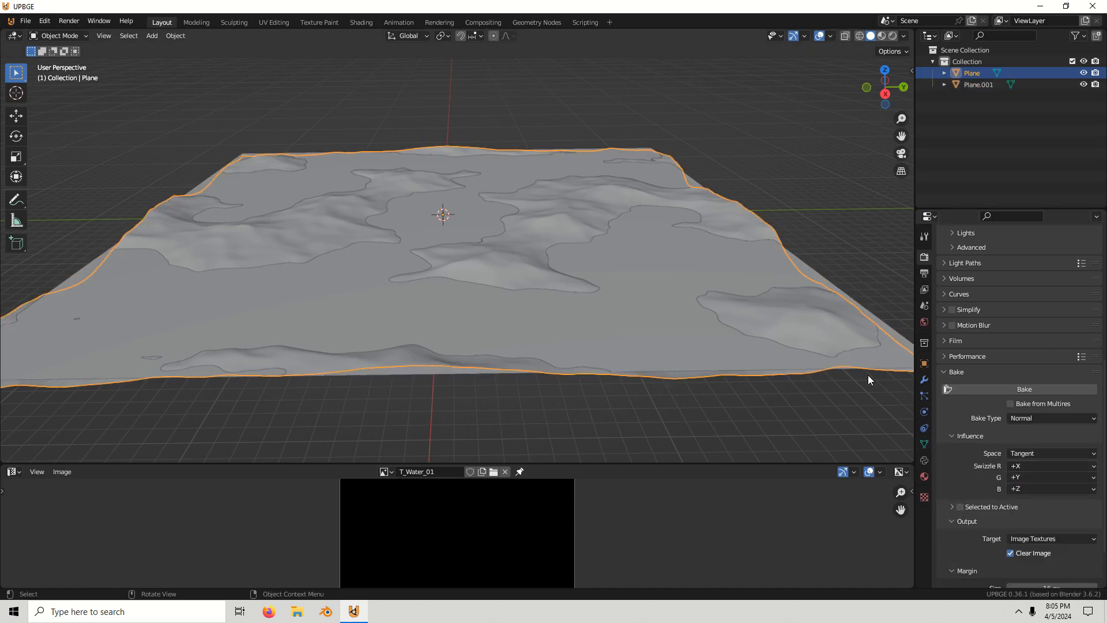
pyautogui.click(959, 506)
pyautogui.click(950, 506)
pyautogui.scroll(-2, 992, 507)
pyautogui.click(1019, 479)
pyautogui.click(1019, 479)
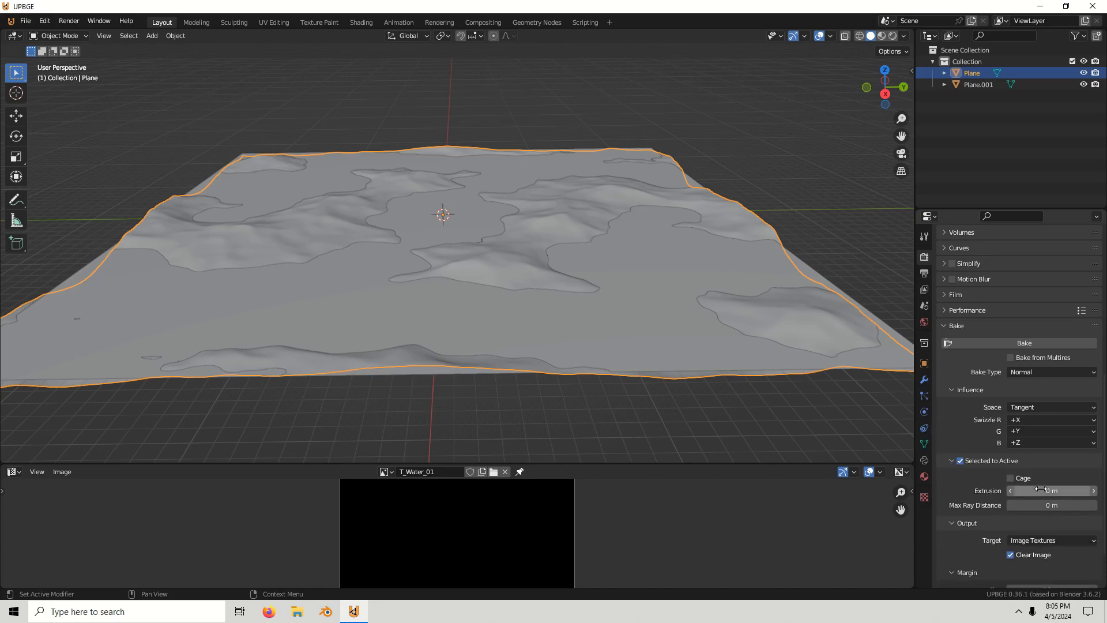
# Set the Selected to Active bake Extrusion to 1 m.
pyautogui.click(1041, 489)
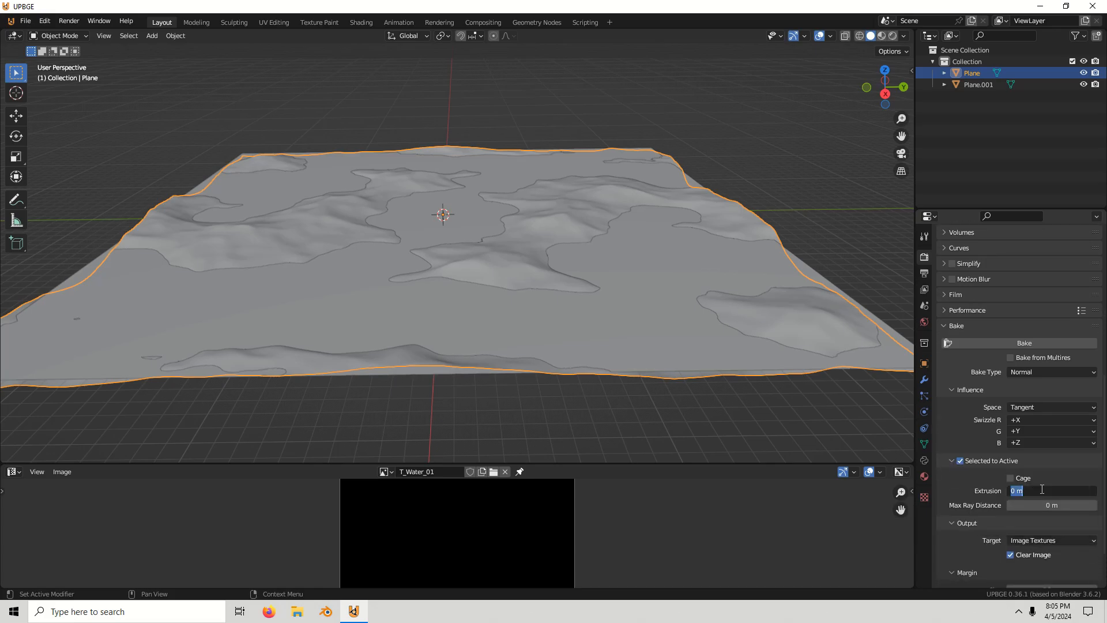
pyautogui.write('0.305')
pyautogui.press('Return')
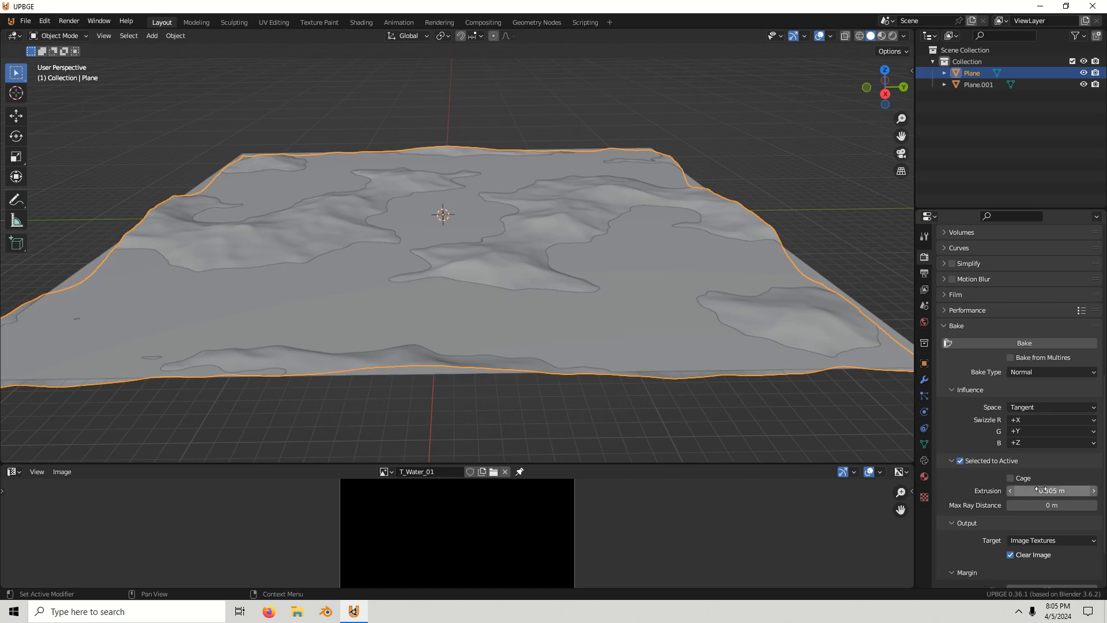
pyautogui.click(1041, 490)
pyautogui.write('1')
pyautogui.press('Return')
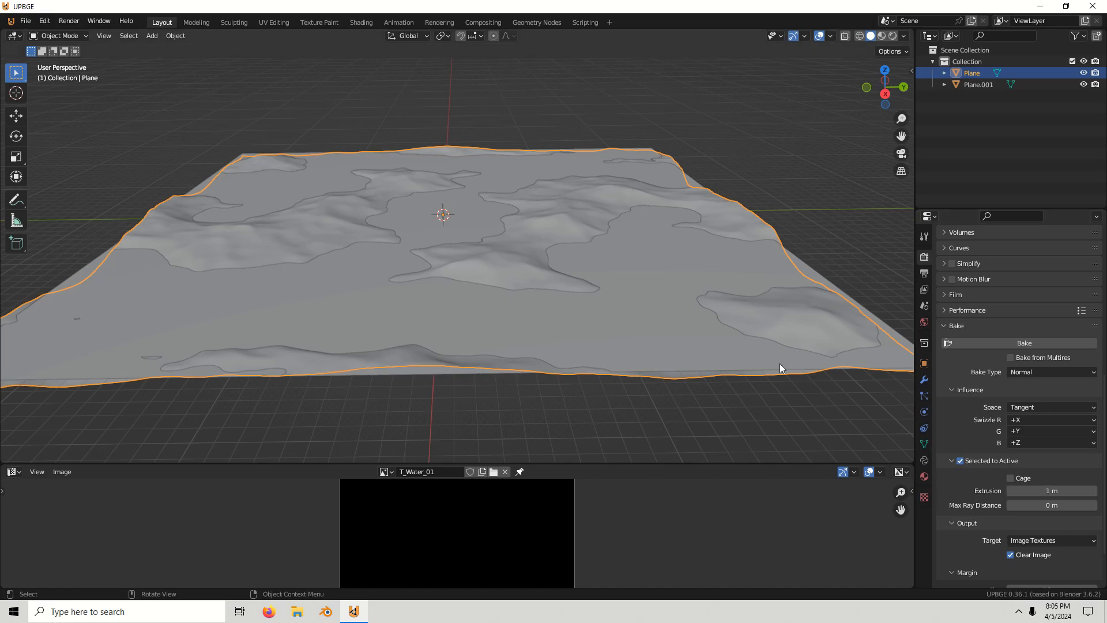
# Add the flat plane to the selection as the active object, bake the normal map into T_Water_01 and inspect the image.
pyautogui.scroll(-2, 756, 289)
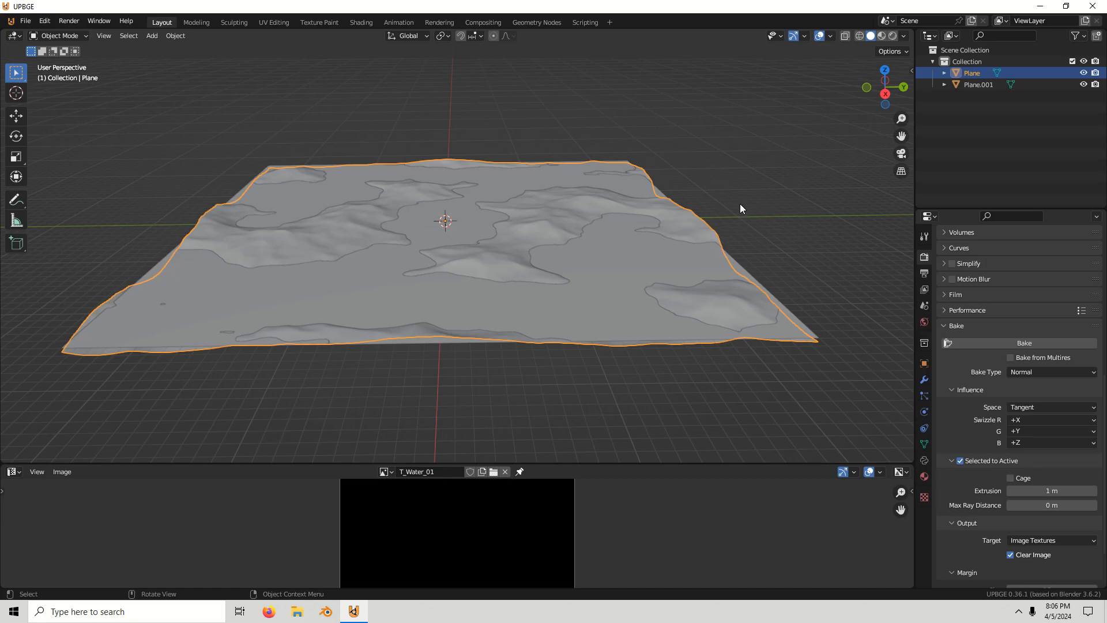
pyautogui.keyDown('ctrl'); pyautogui.click(988, 81); pyautogui.keyUp('ctrl')
pyautogui.click(13, 473)
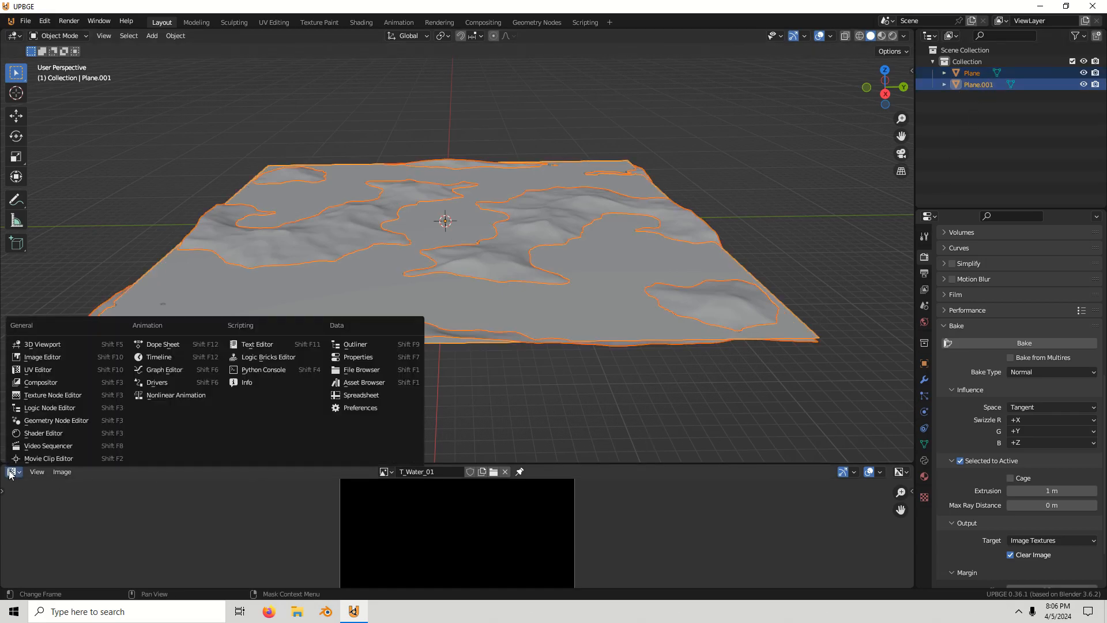
pyautogui.click(37, 471)
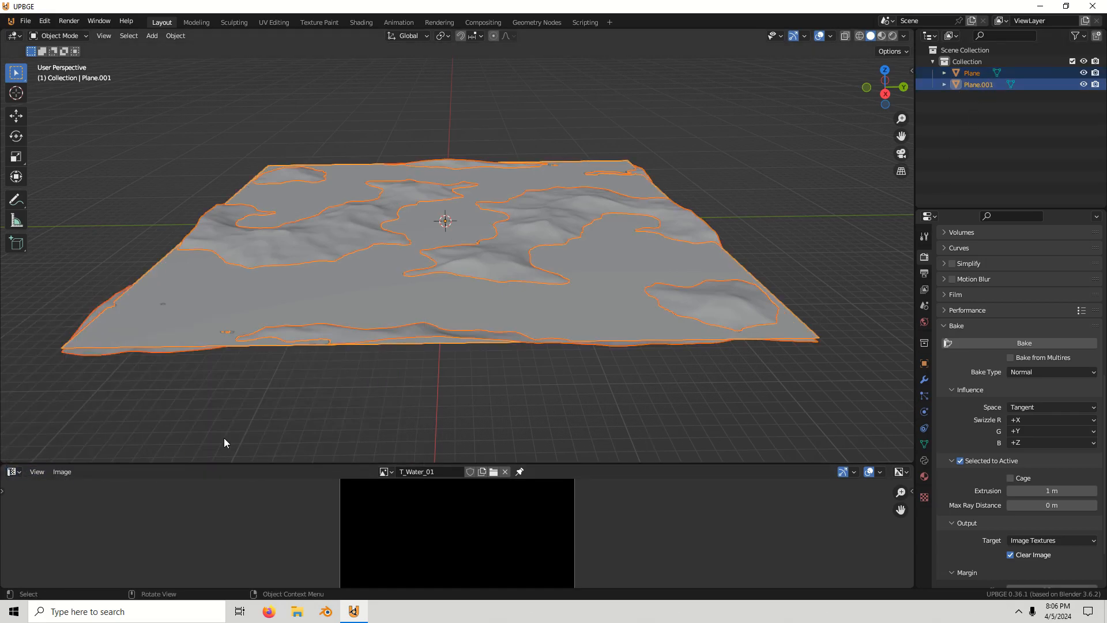
pyautogui.click(985, 344)
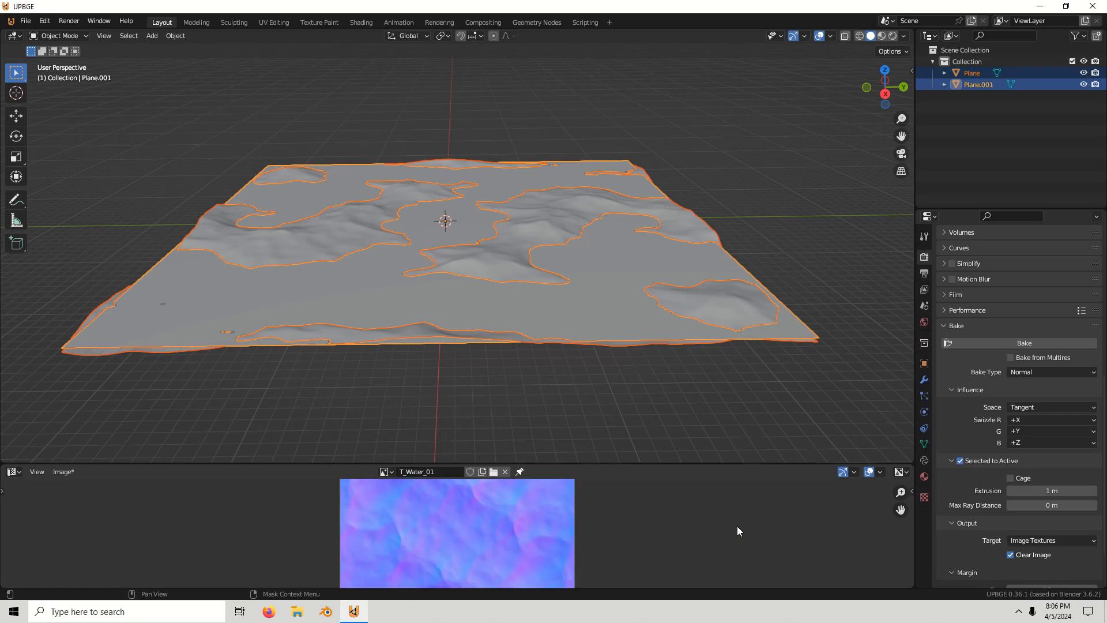
pyautogui.scroll(-2, 597, 535)
pyautogui.scroll(6, 608, 526)
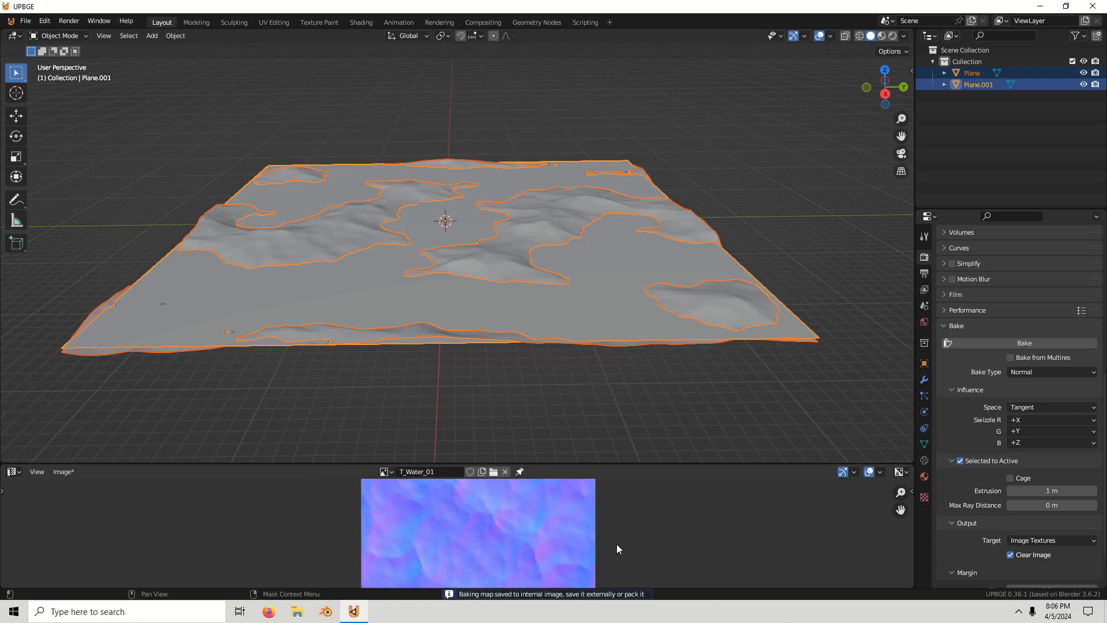
pyautogui.scroll(-5, 600, 530)
pyautogui.scroll(2, 603, 536)
pyautogui.scroll(2, 602, 540)
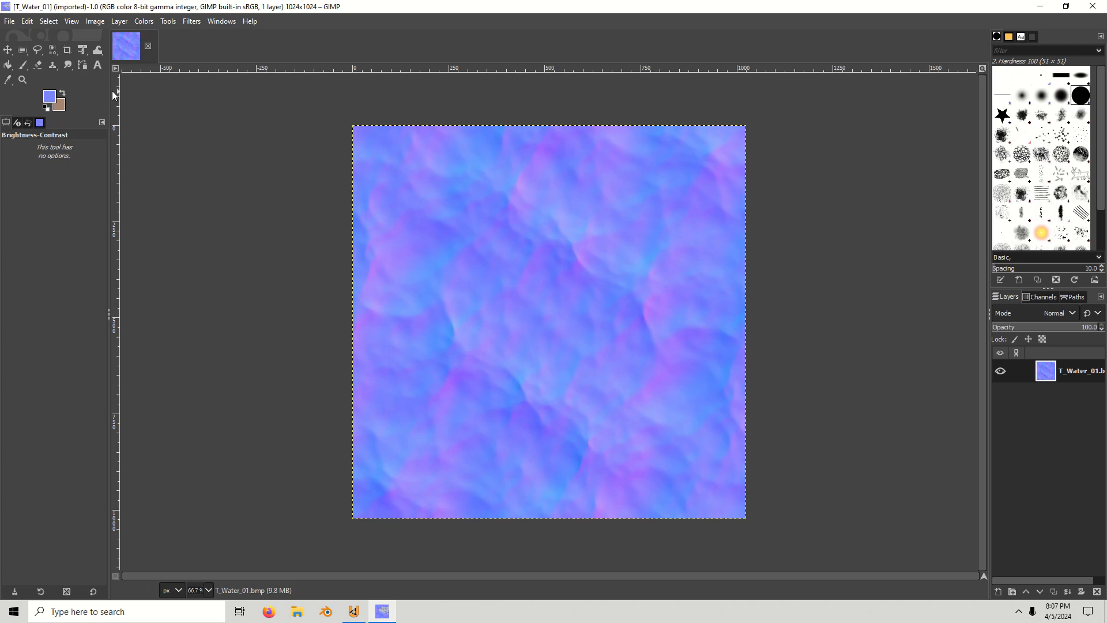
# Apply the Tile Seamless map filter to the T_Water_01 image.
pyautogui.click(168, 21)
pyautogui.moveTo(196, 22)
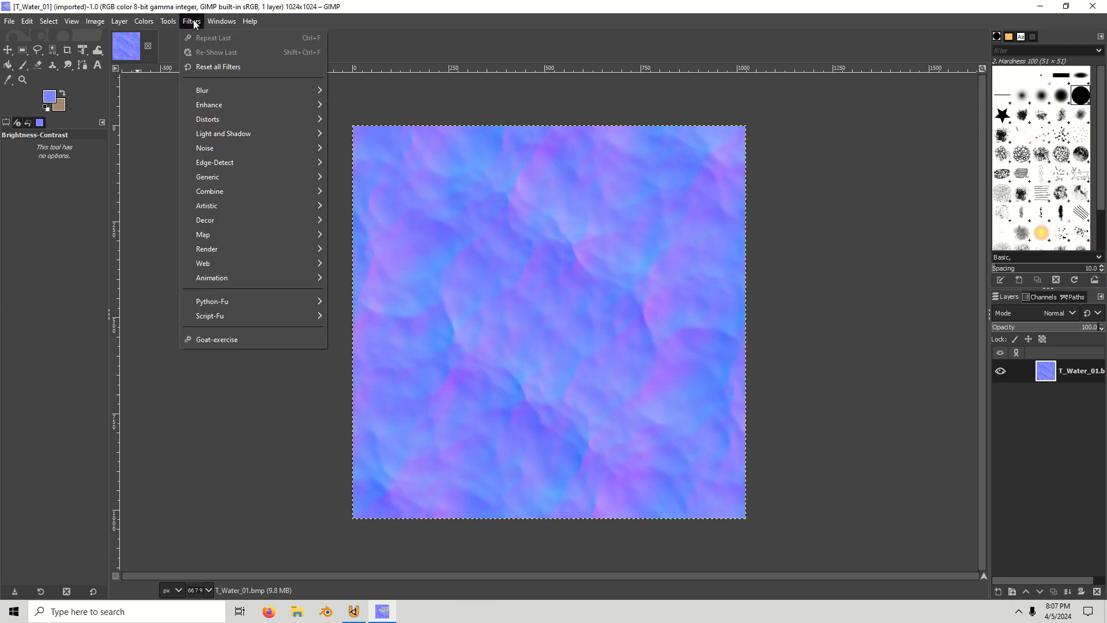
pyautogui.moveTo(257, 233)
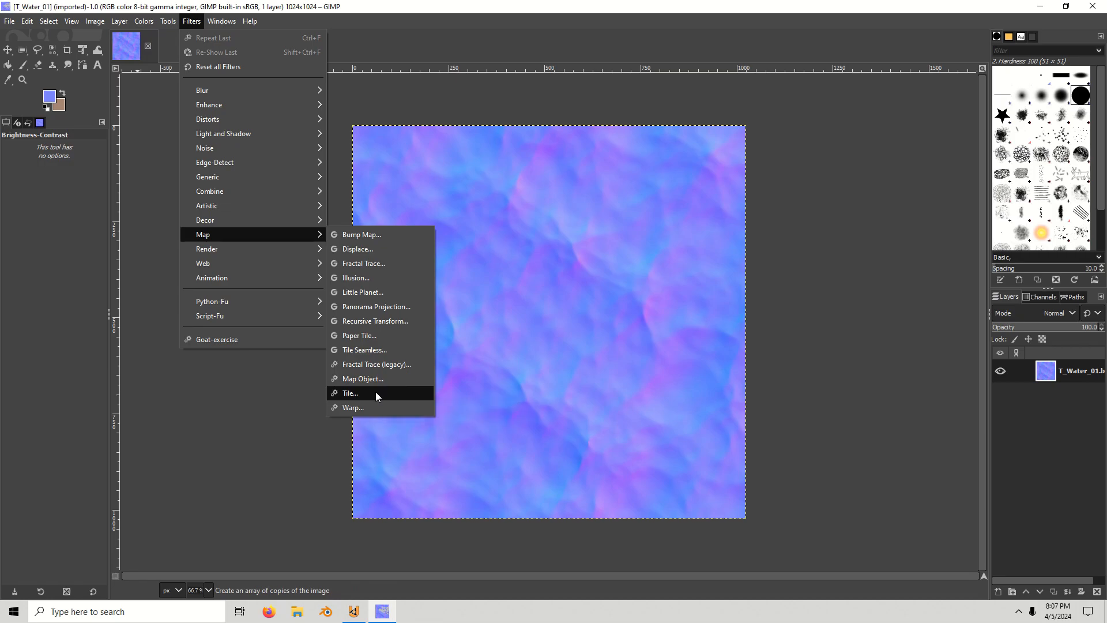
pyautogui.click(392, 351)
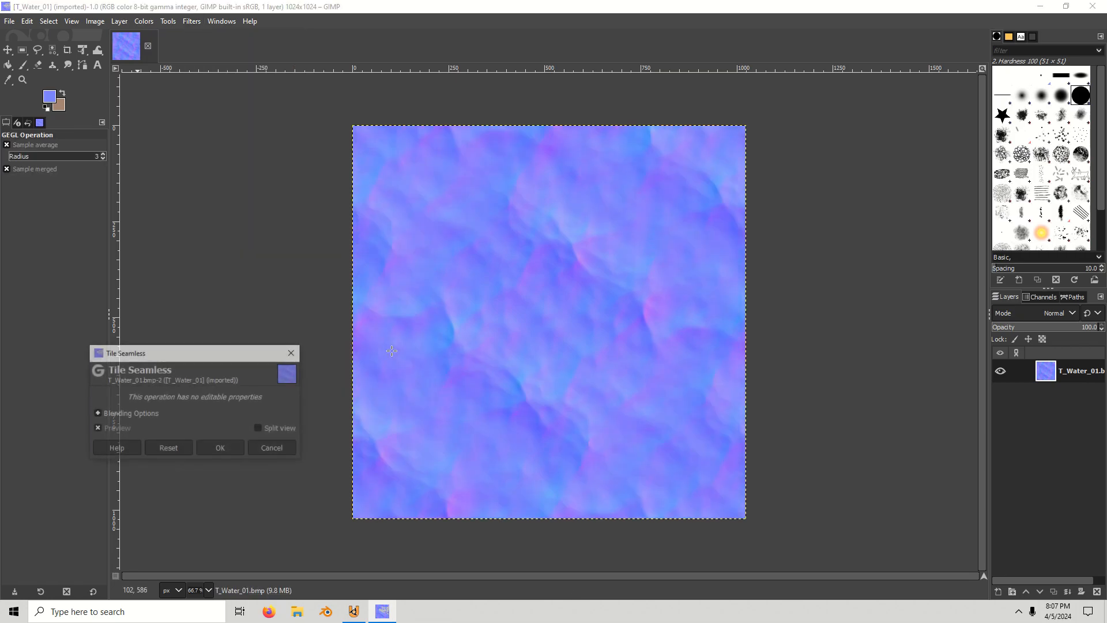
pyautogui.click(228, 448)
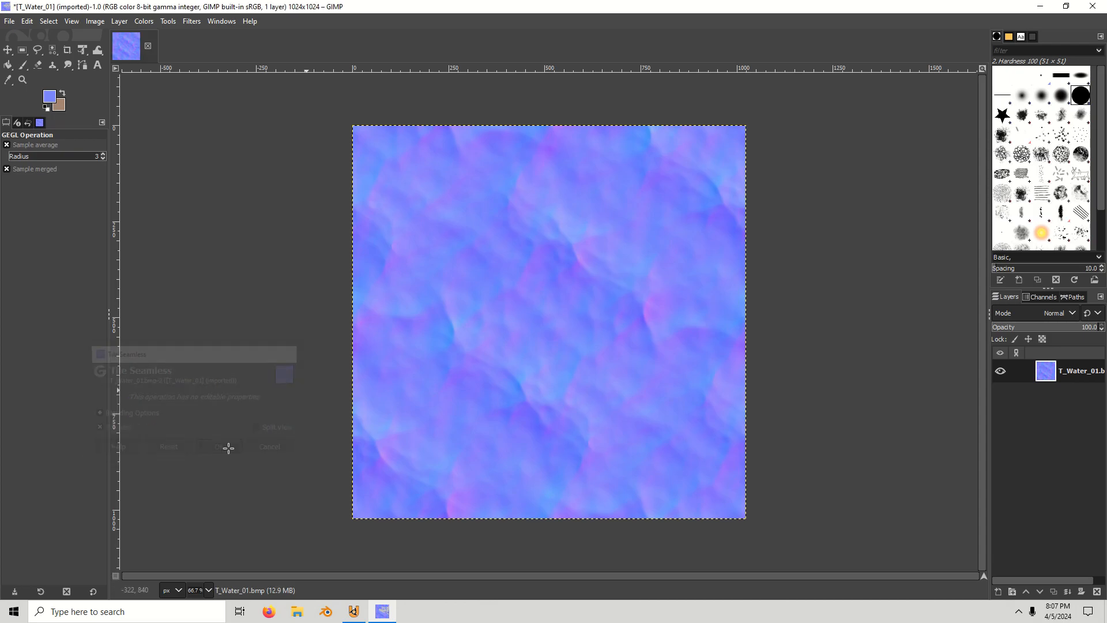
# Convert the image to indexed colors with Floyd-Steinberg (normal) color dithering and dithering of text layers enabled.
pyautogui.click(95, 22)
pyautogui.moveTo(147, 66)
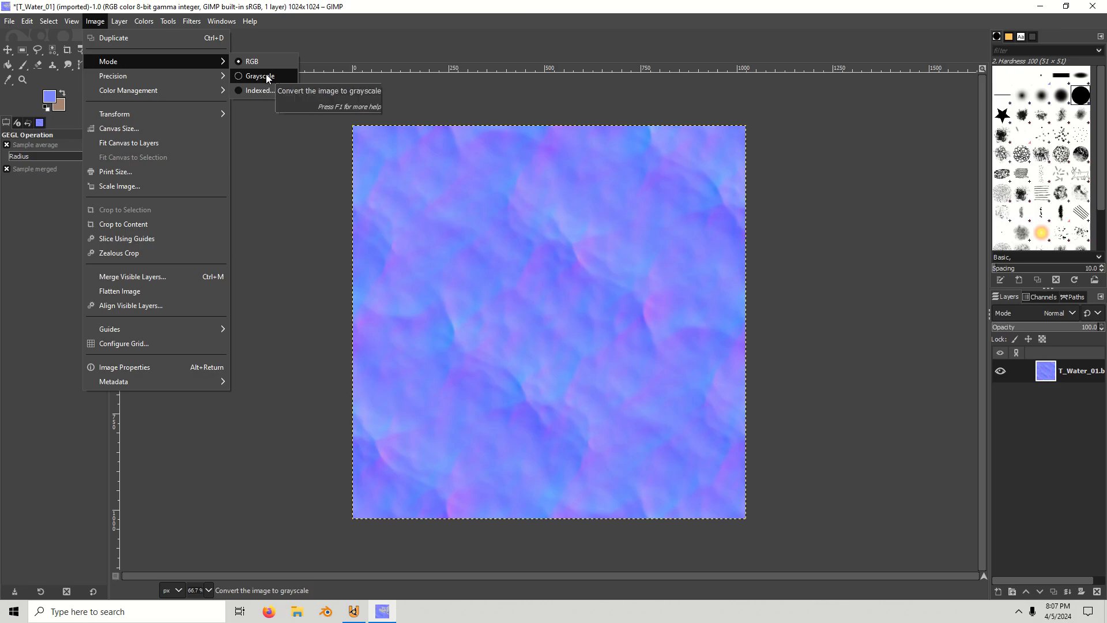
pyautogui.click(279, 88)
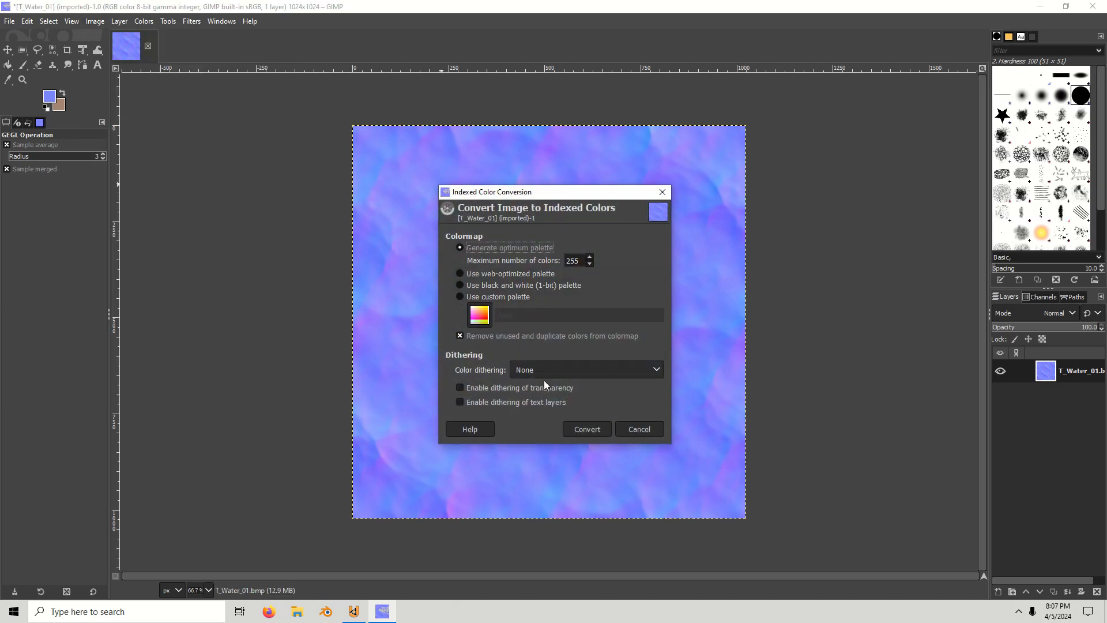
pyautogui.click(544, 371)
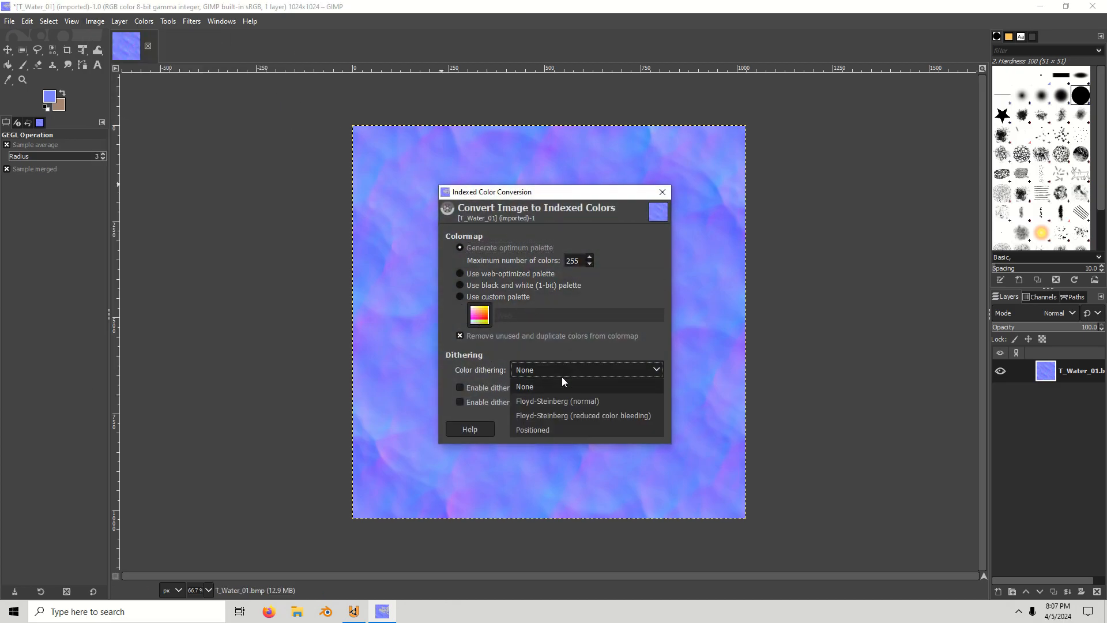
pyautogui.click(590, 402)
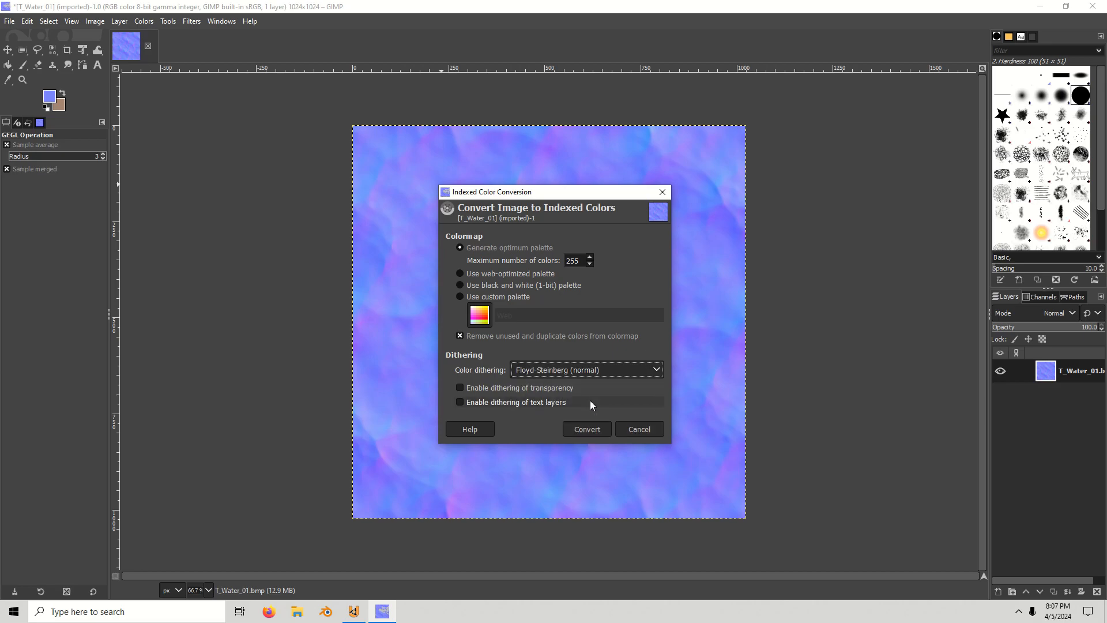
pyautogui.click(461, 402)
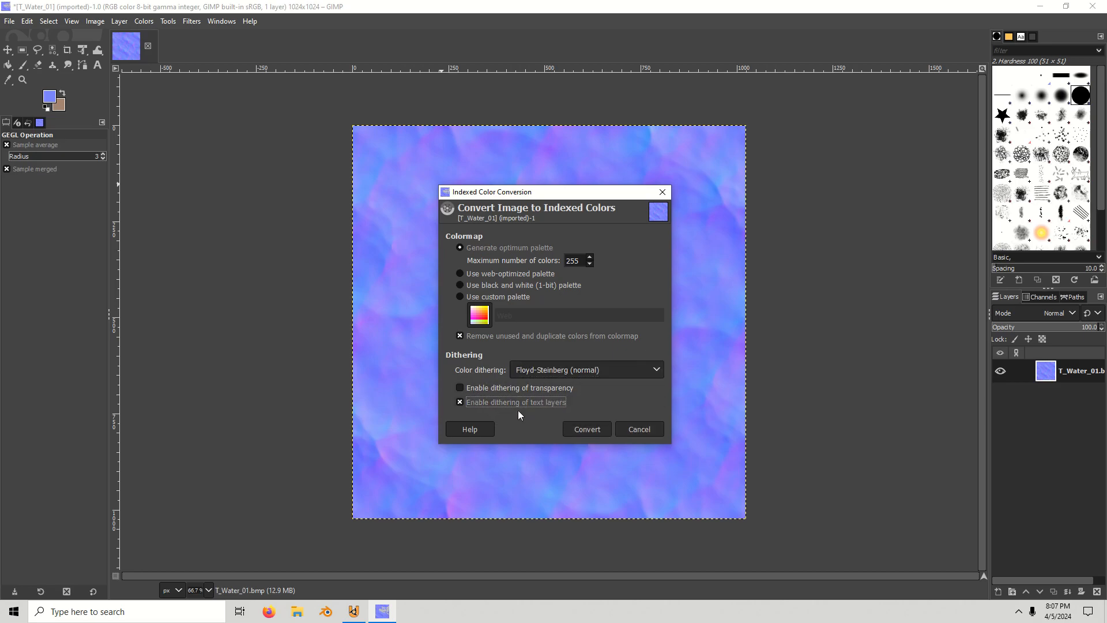
pyautogui.click(603, 430)
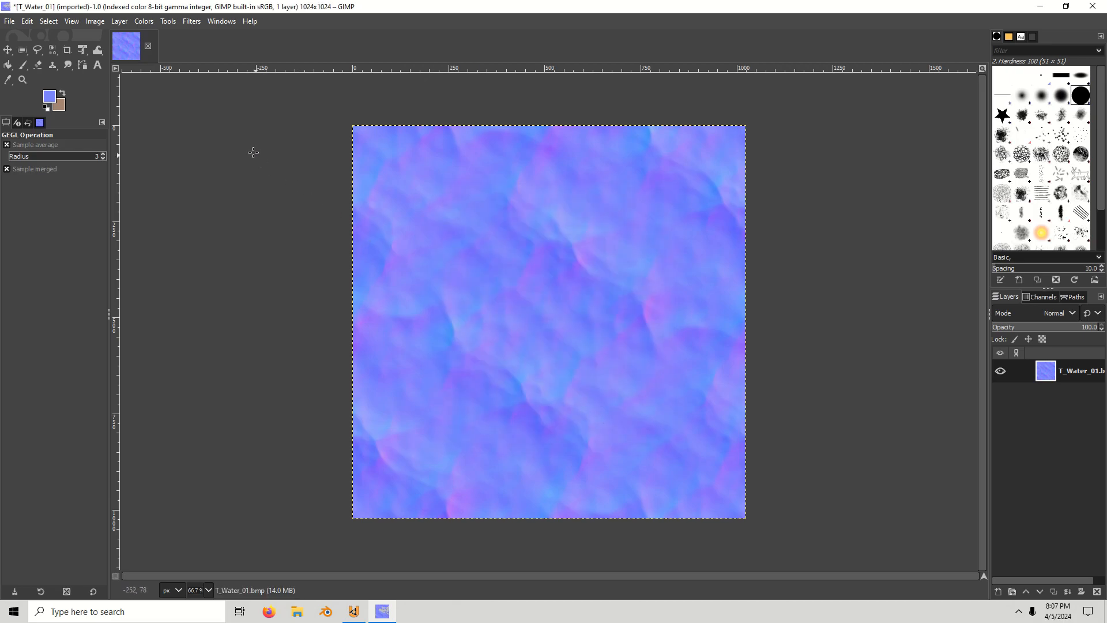
# Export the image over T_Water_01.bmp on the desktop and close GIMP, discarding unsaved changes.
pyautogui.click(11, 21)
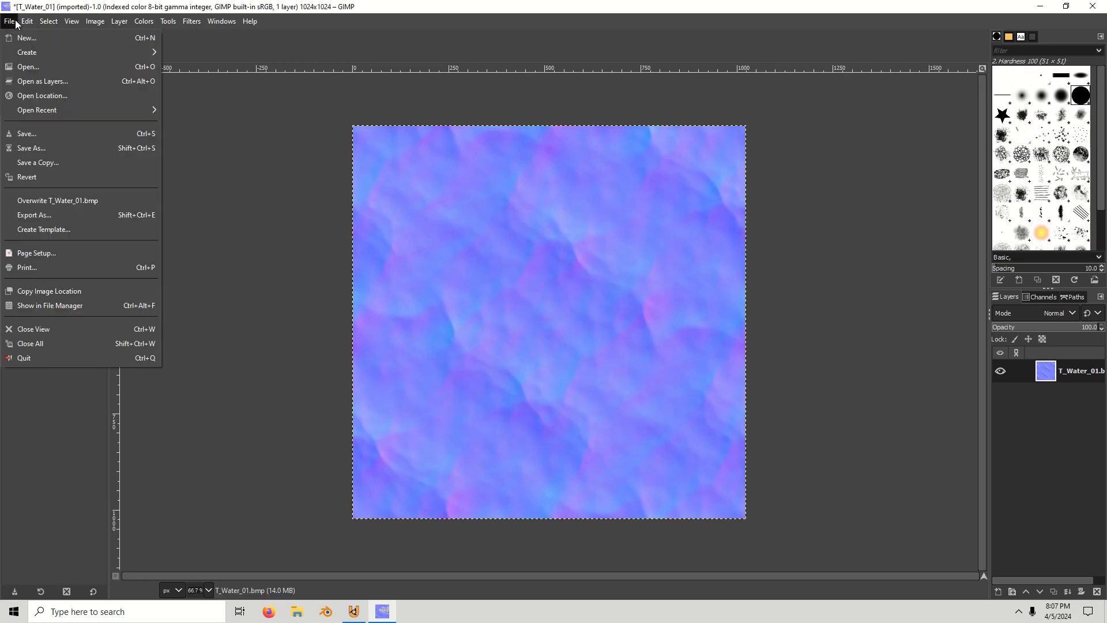
pyautogui.click(86, 216)
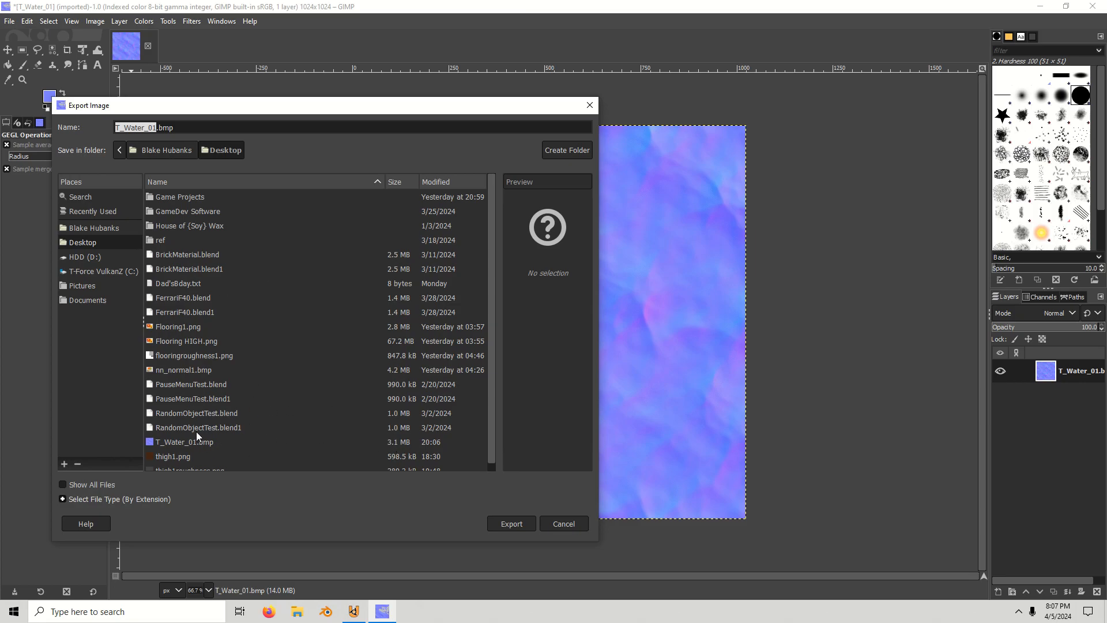
pyautogui.click(508, 530)
pyautogui.click(379, 375)
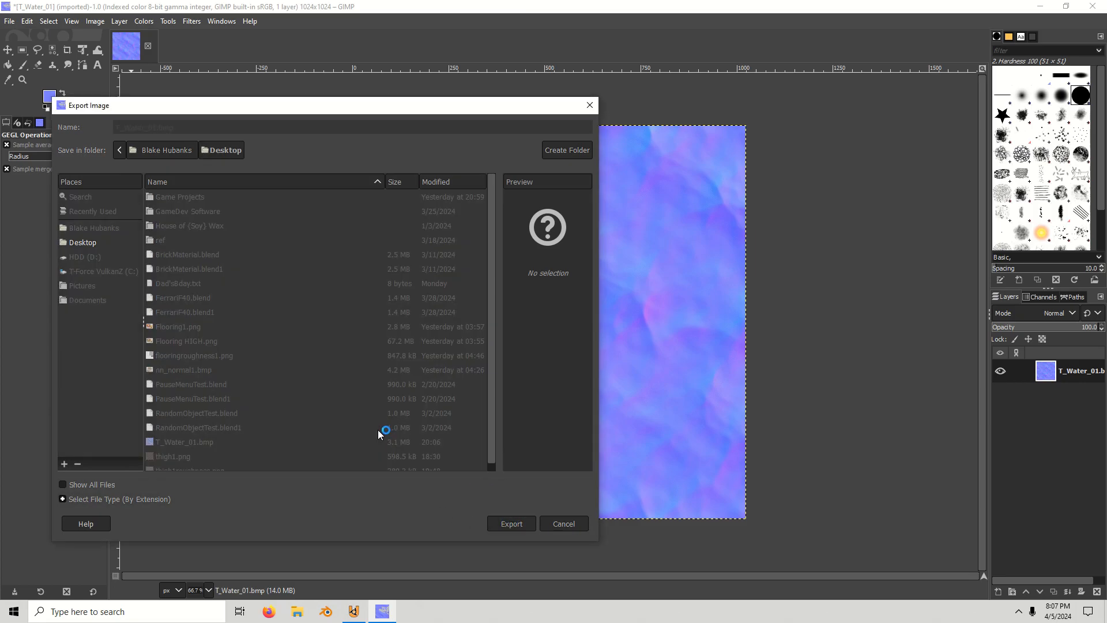
pyautogui.click(555, 357)
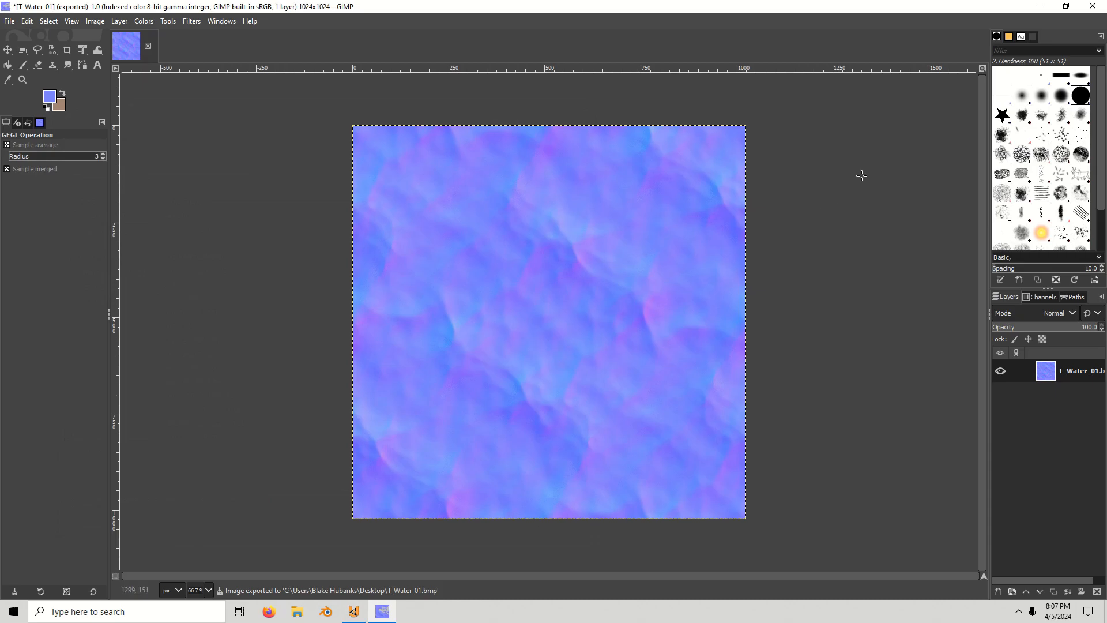
pyautogui.click(1092, 6)
pyautogui.click(258, 278)
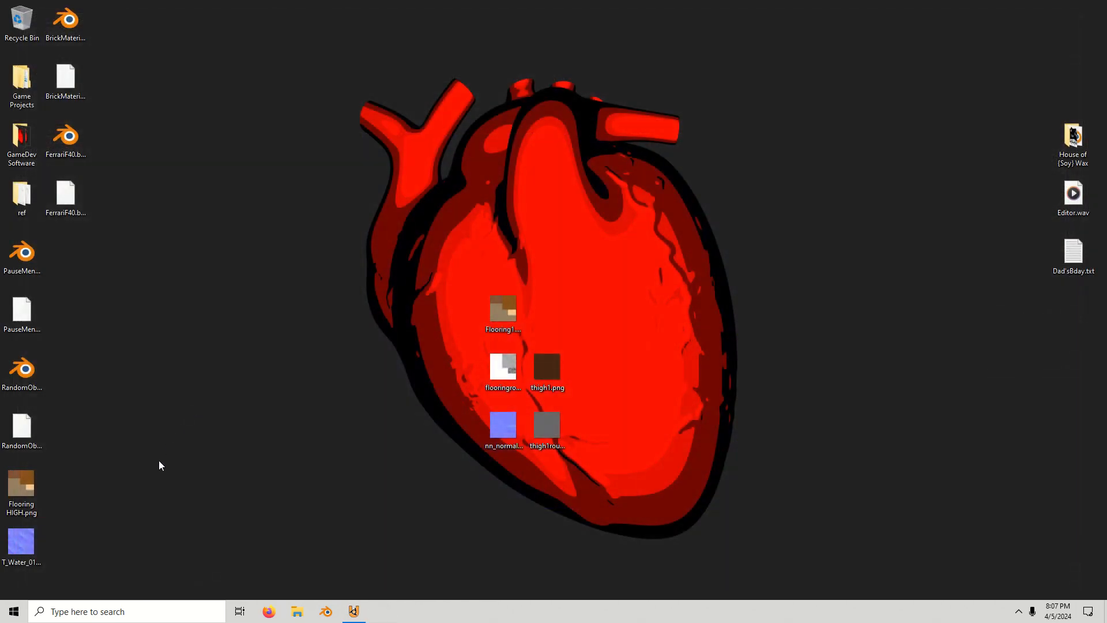
# Check the image details and file size of T_Water_01.bmp in its desktop file properties.
pyautogui.rightClick(34, 543)
pyautogui.click(63, 532)
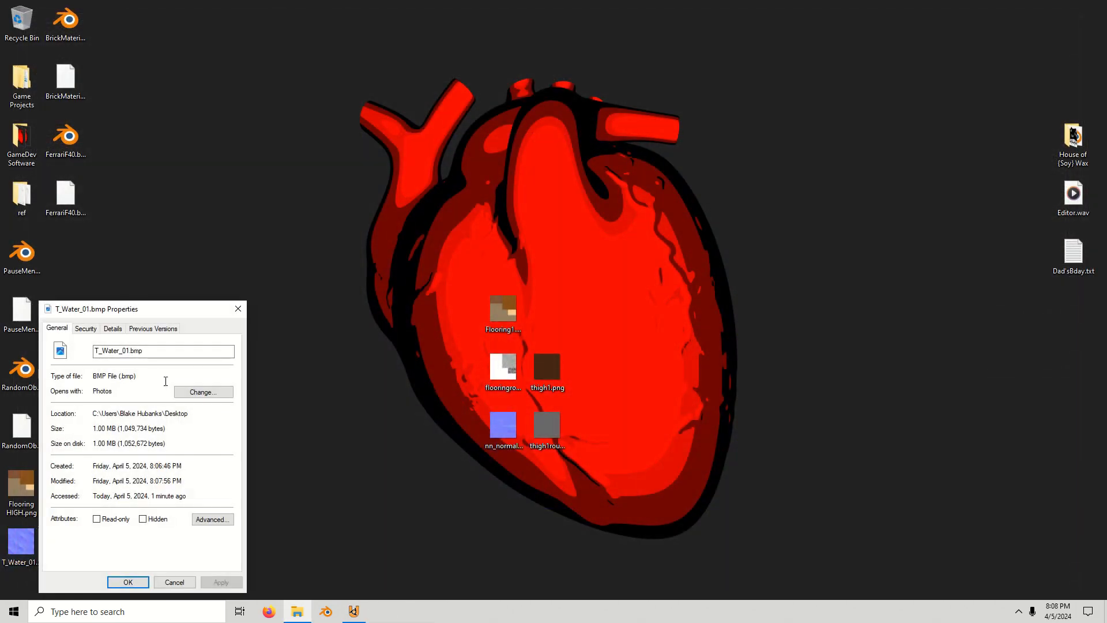
pyautogui.click(112, 333)
pyautogui.moveTo(144, 316); pyautogui.dragTo(529, 250)
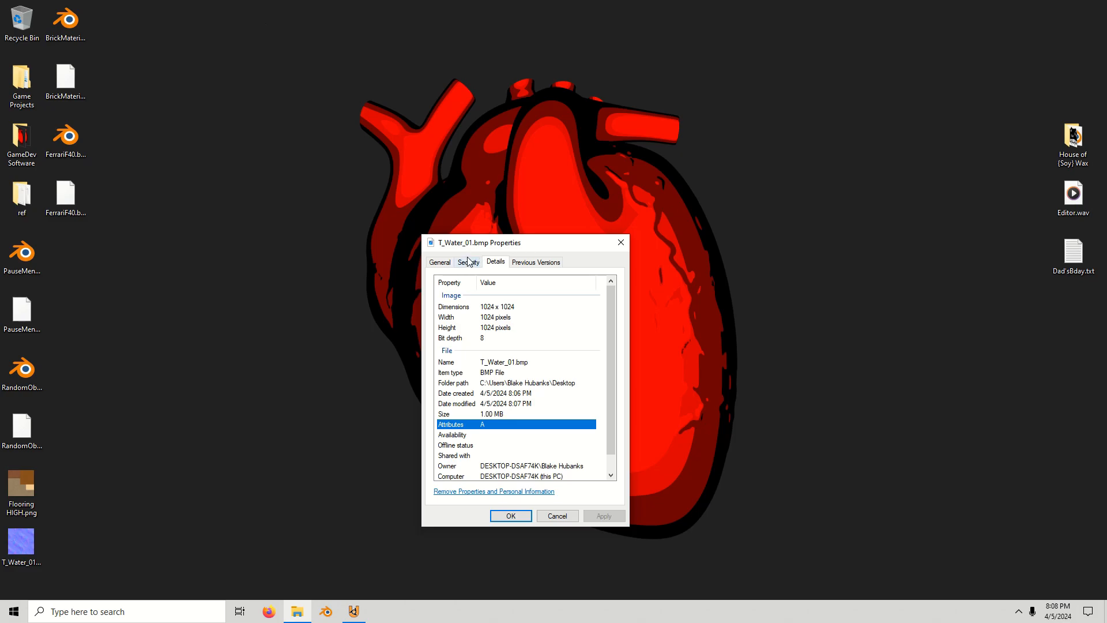
pyautogui.click(444, 263)
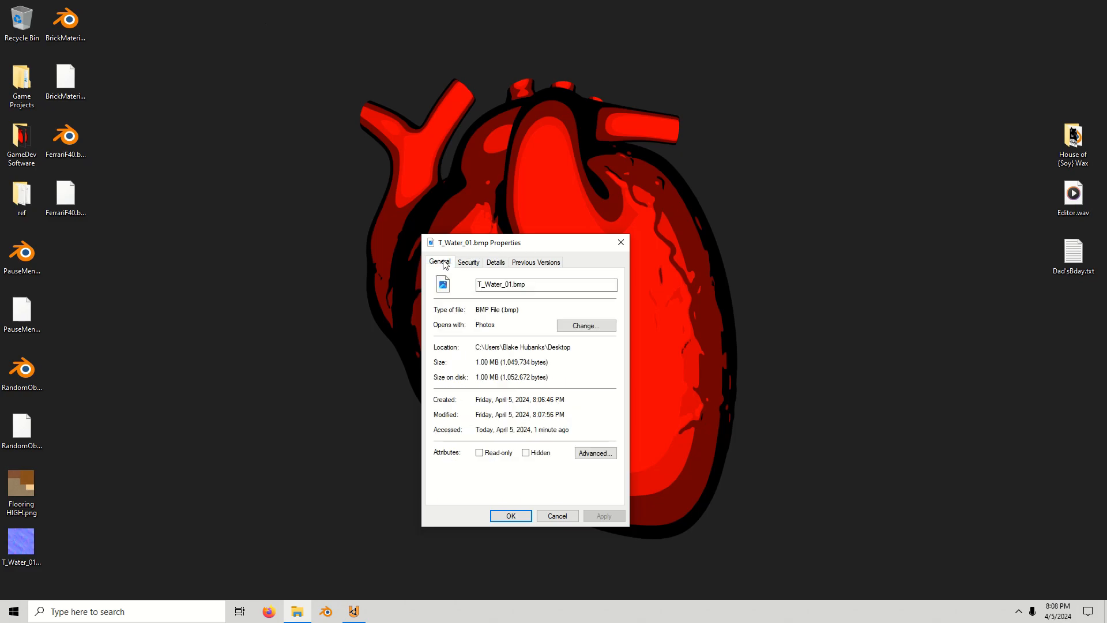
pyautogui.click(556, 516)
# Switch back to UPBGE and deselect all objects in the 3D viewport.
pyautogui.click(354, 611)
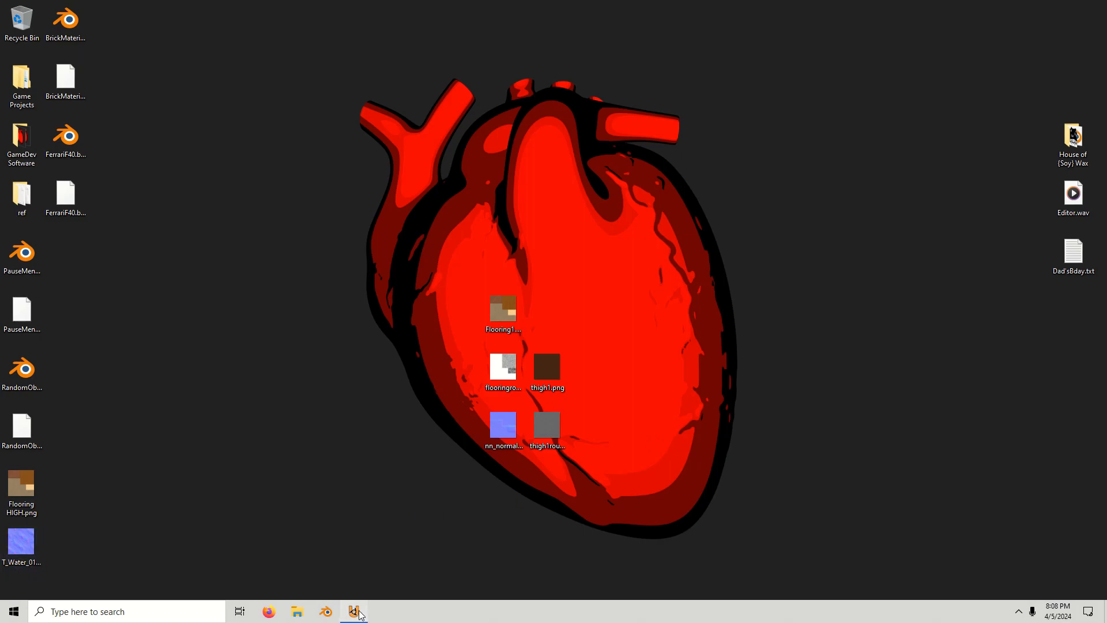
pyautogui.scroll(3, 675, 288)
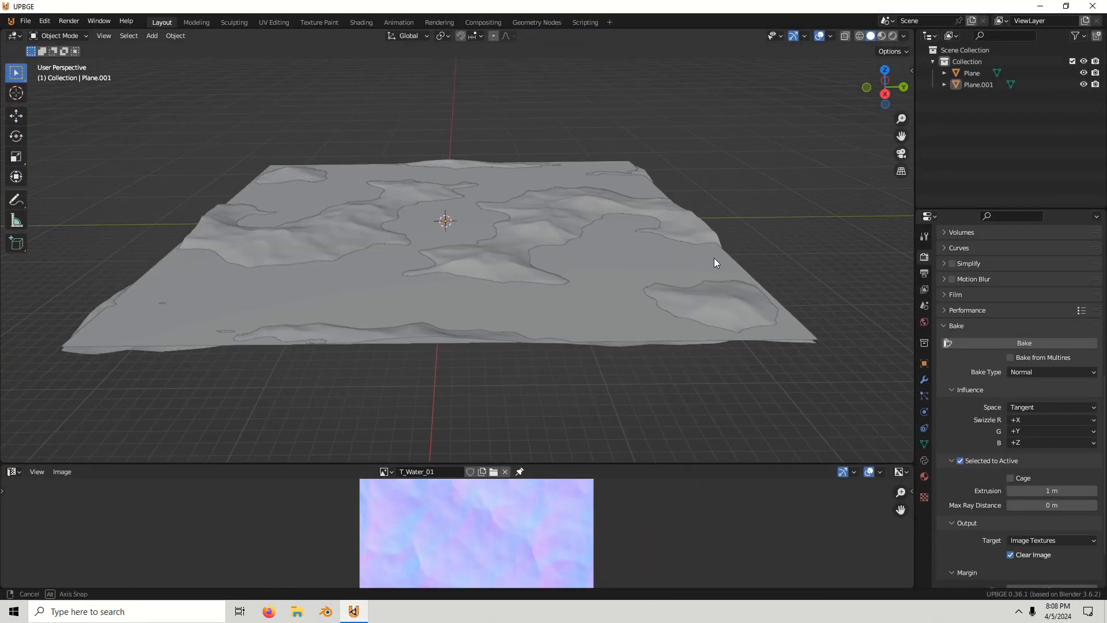
pyautogui.press('a')
pyautogui.click(741, 210)
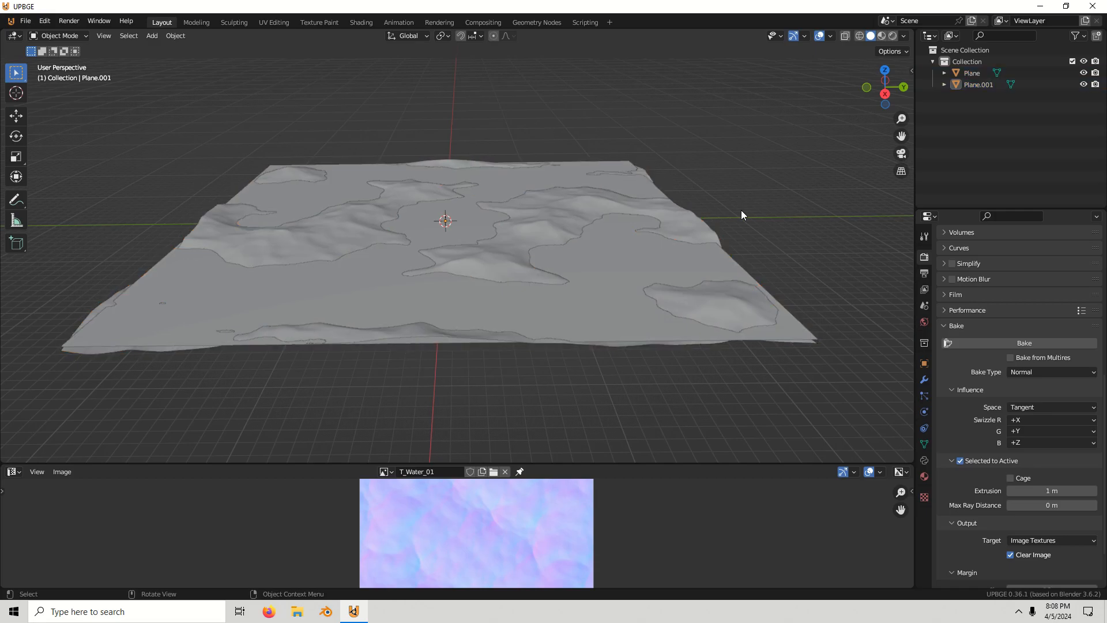
# Delete all objects in the scene and unlink T_Water_01 from the image editor.
pyautogui.press('a')
pyautogui.press('Delete')
pyautogui.click(504, 472)
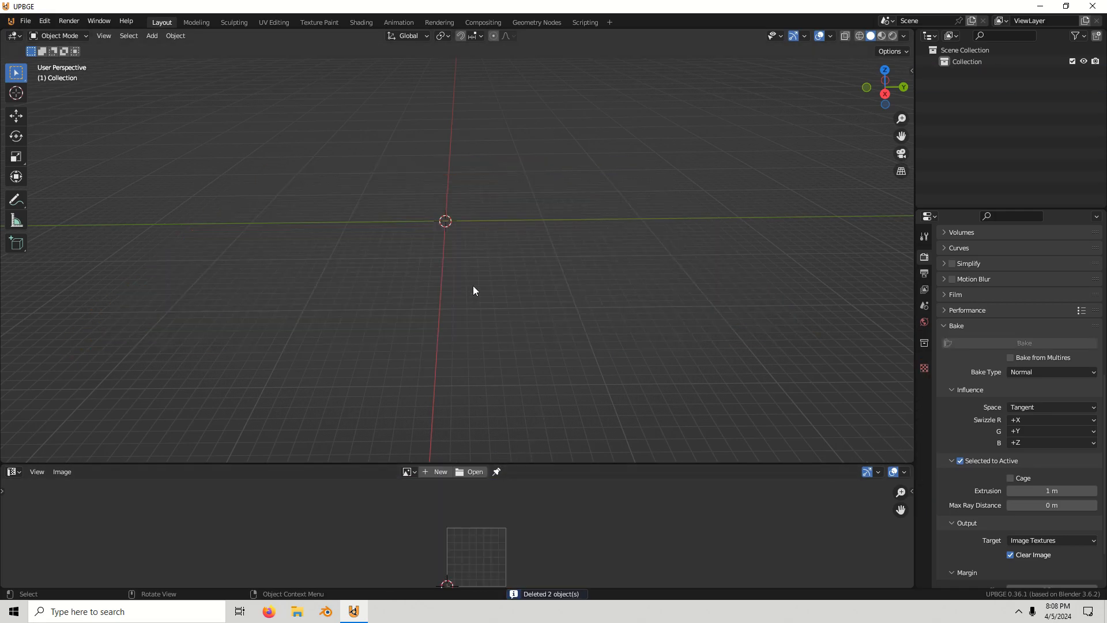
# Add a mesh plane at the origin and create a new material for it in a Shader Editor.
pyautogui.click(151, 36)
pyautogui.click(248, 48)
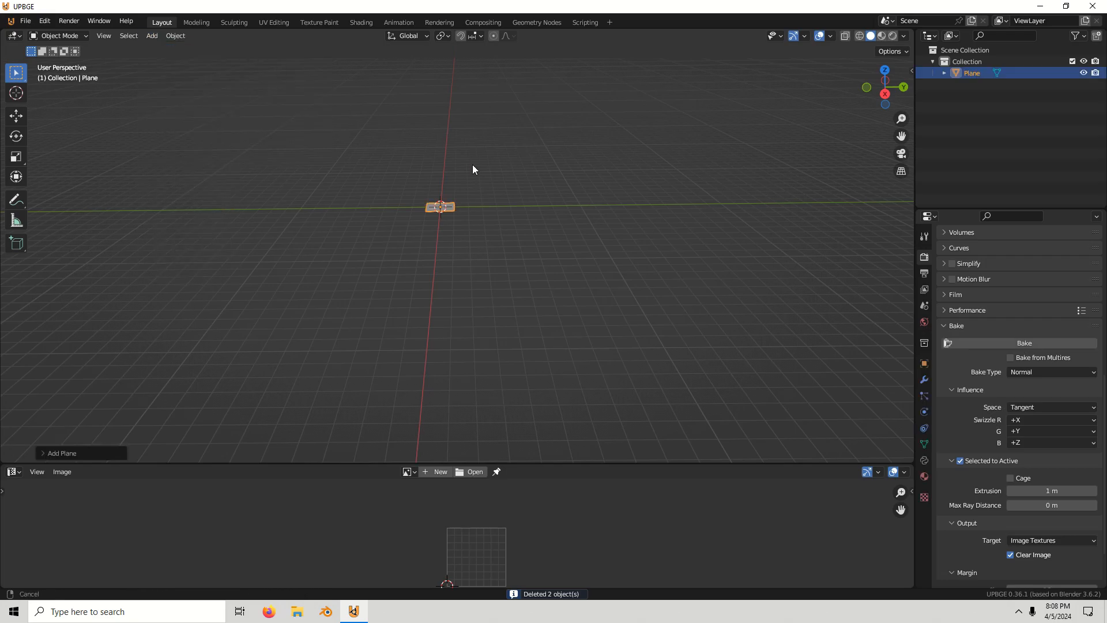
pyautogui.scroll(10, 493, 241)
pyautogui.scroll(-1, 490, 279)
pyautogui.click(14, 472)
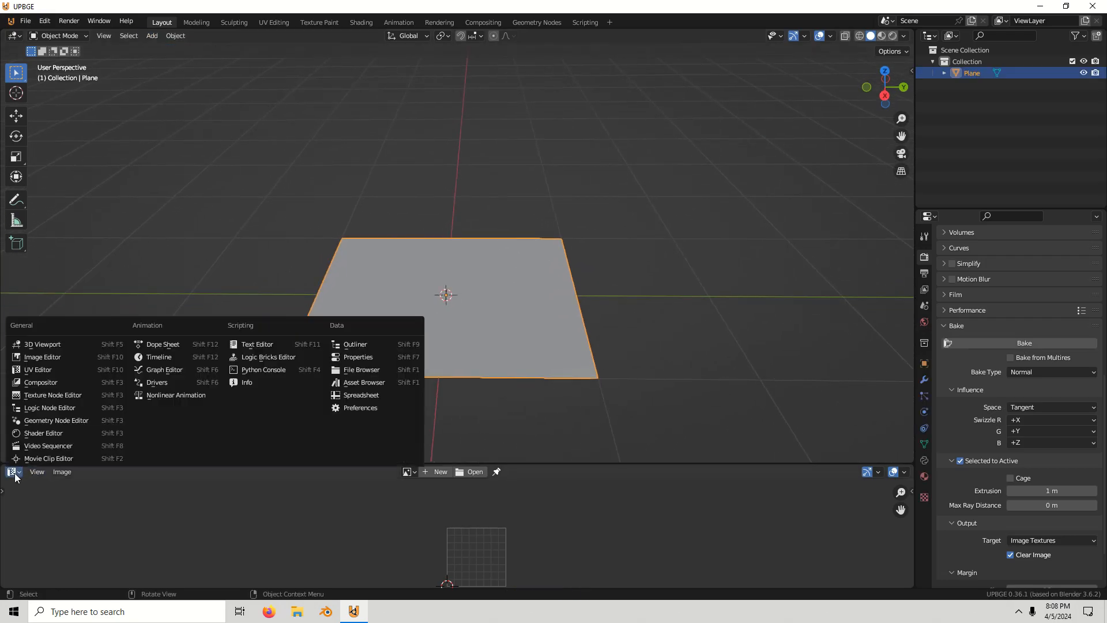
pyautogui.click(34, 433)
pyautogui.click(452, 476)
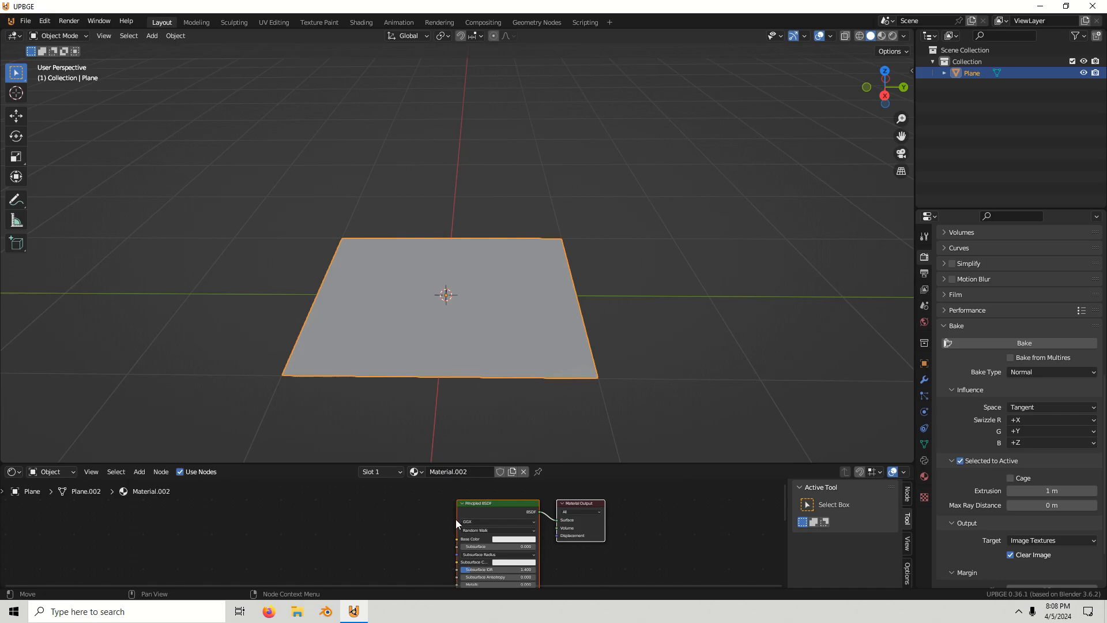
# Add an Image Texture node to the plane's material and load T_Water_01.bmp from the desktop.
pyautogui.click(141, 471)
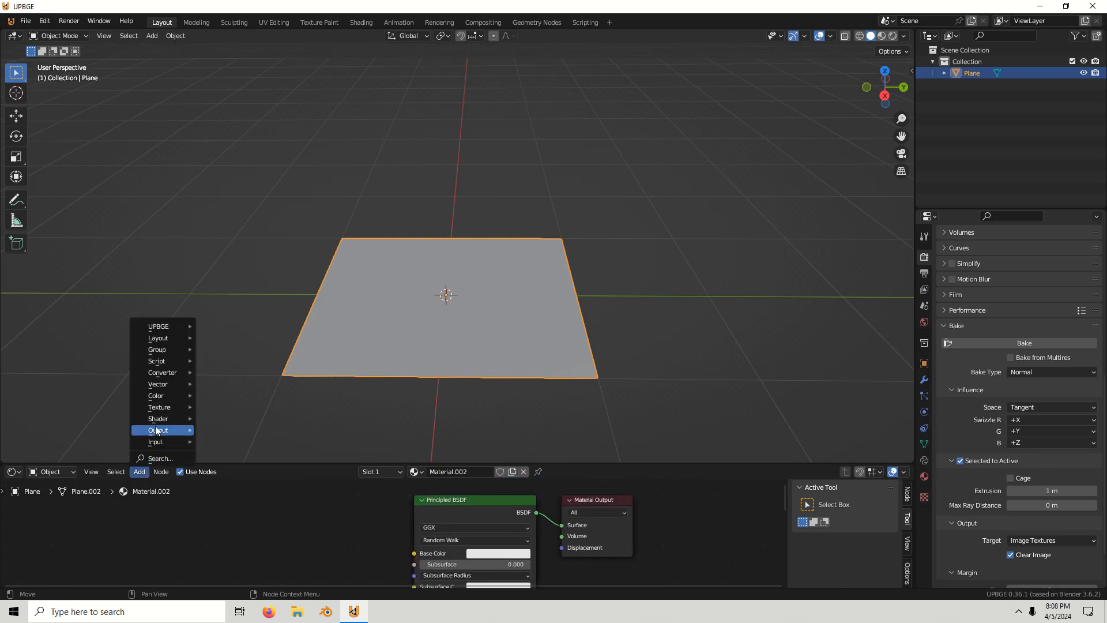
pyautogui.moveTo(161, 409)
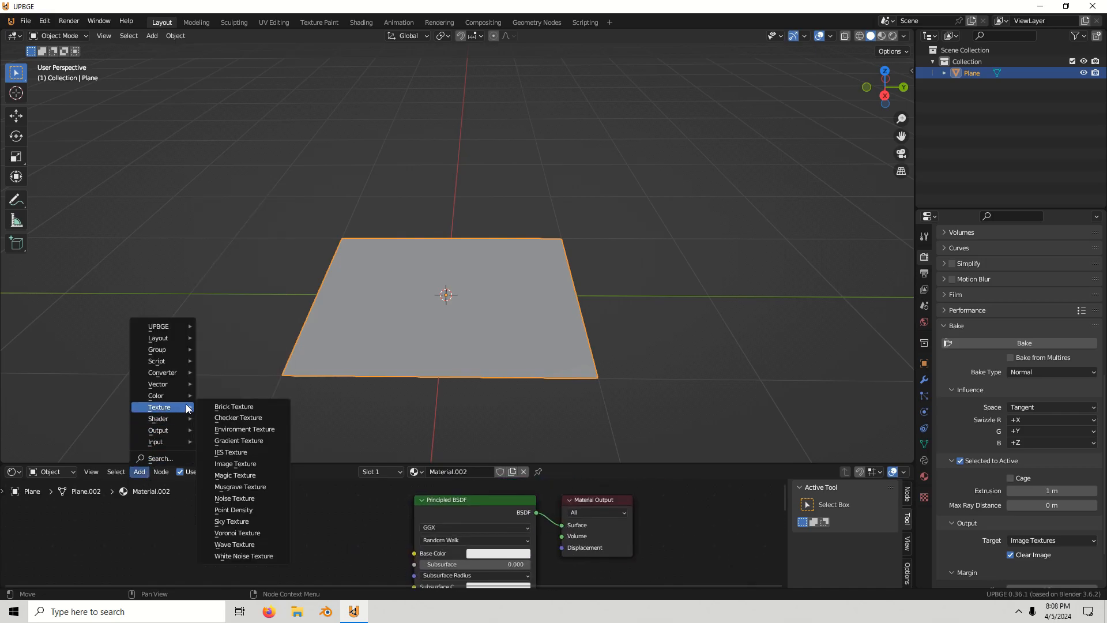
pyautogui.click(236, 463)
pyautogui.click(341, 545)
pyautogui.click(349, 555)
pyautogui.click(289, 237)
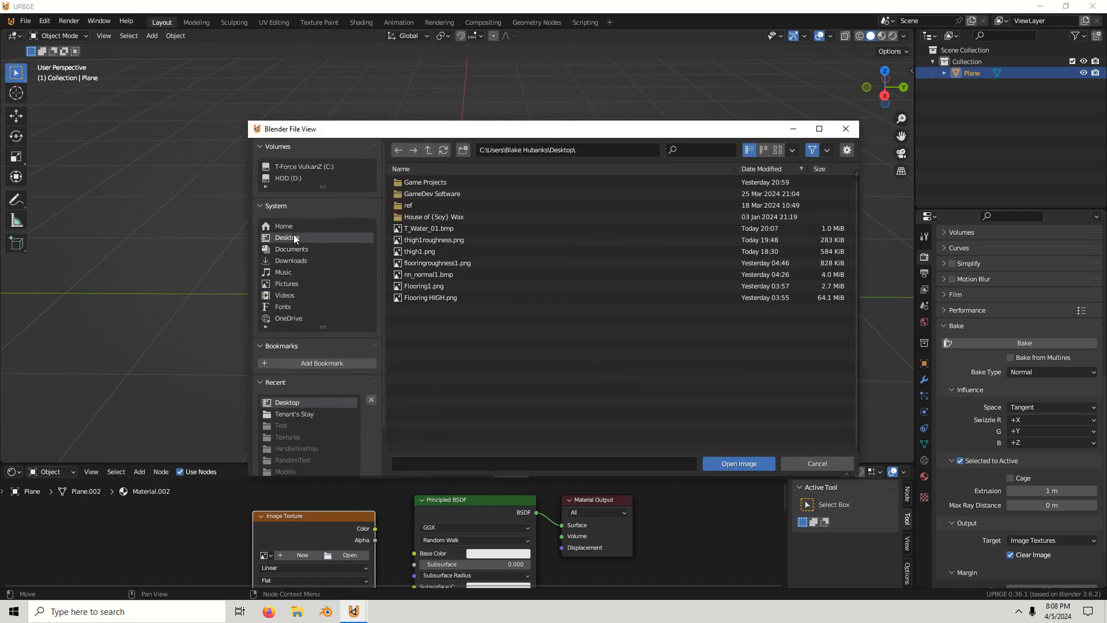
pyautogui.doubleClick(441, 226)
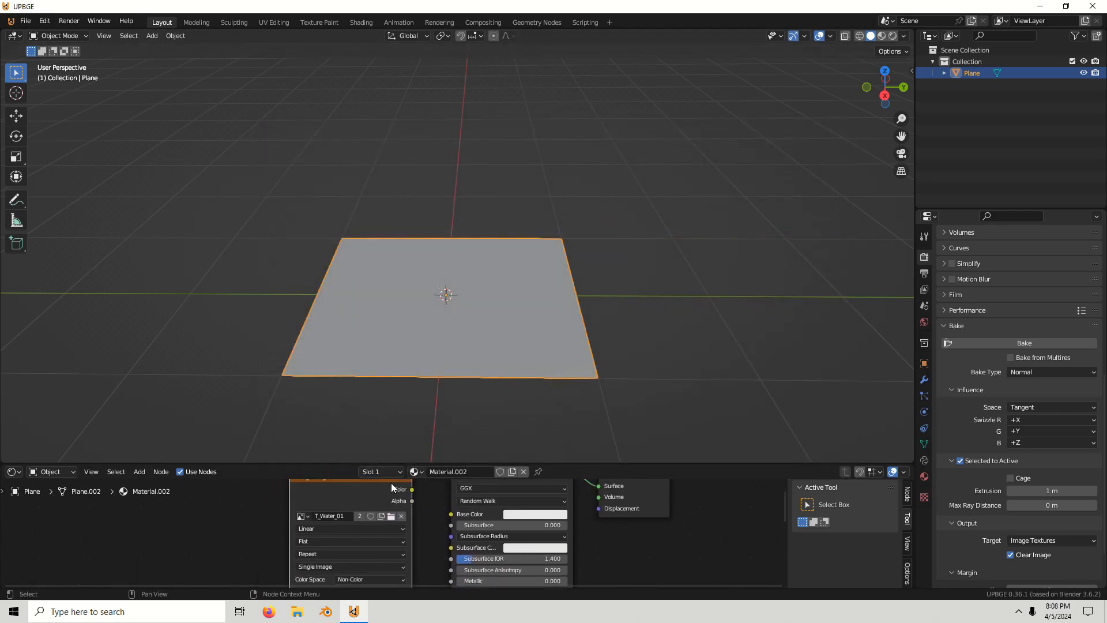
pyautogui.scroll(-4, 395, 502)
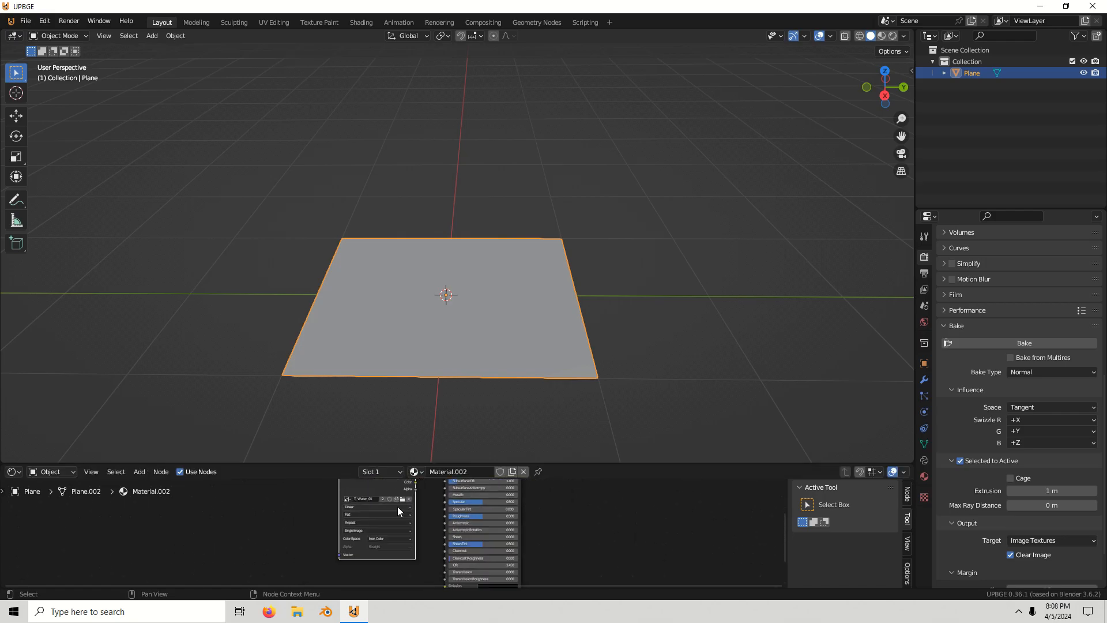
pyautogui.scroll(3, 387, 549)
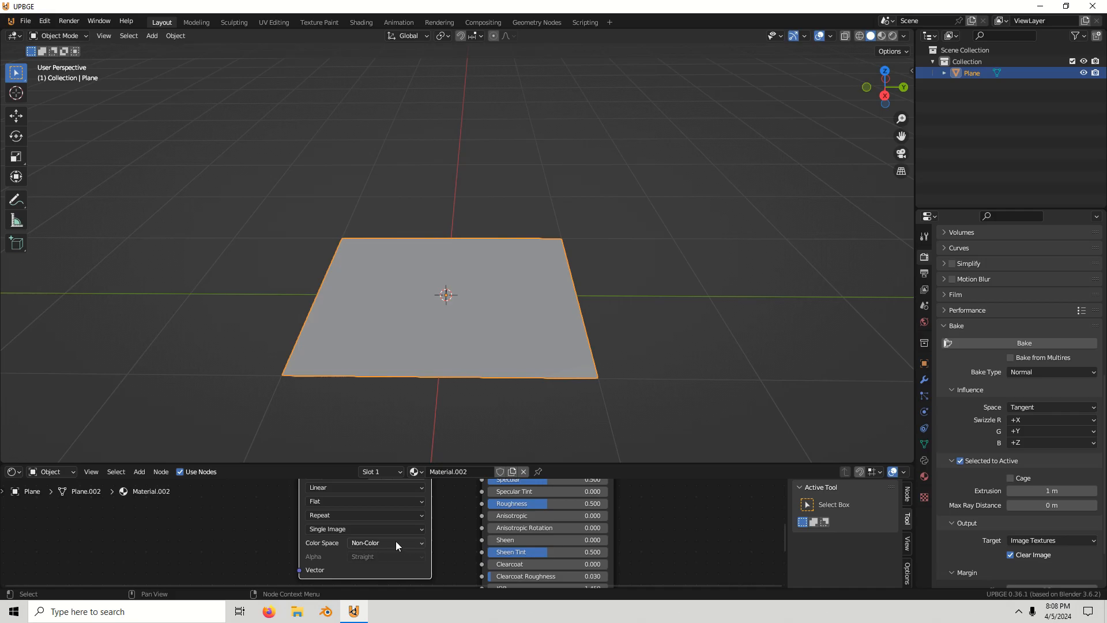
# Show the viewport in rendered shading and set the render engine to Eevee.
pyautogui.click(893, 36)
pyautogui.scroll(1, 827, 229)
pyautogui.scroll(10, 974, 297)
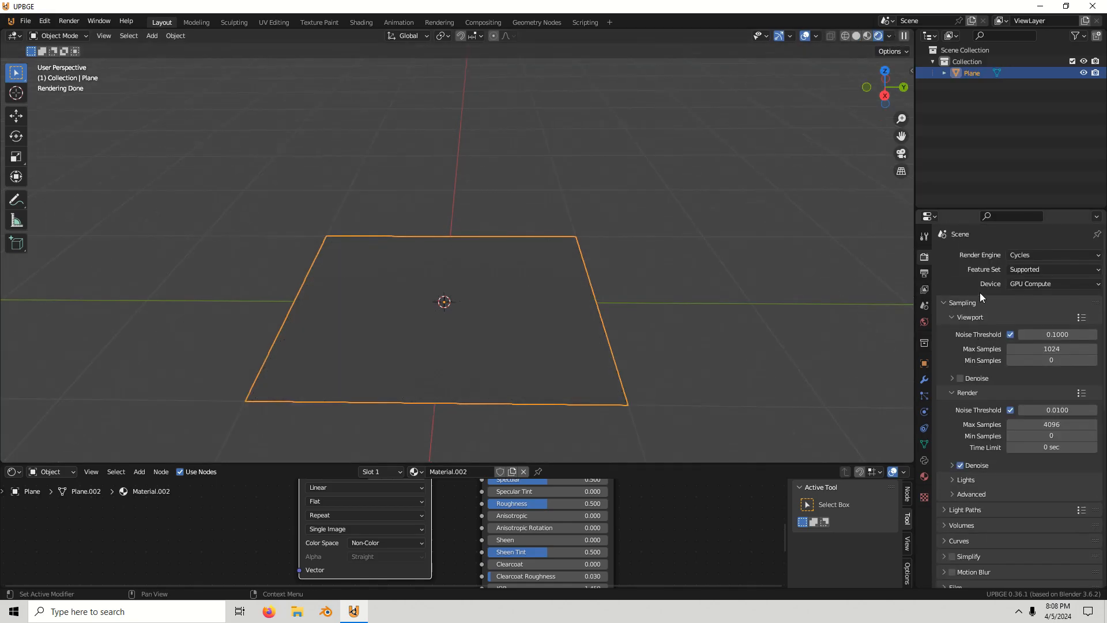
pyautogui.click(1046, 255)
pyautogui.click(1026, 265)
pyautogui.scroll(-2, 648, 296)
pyautogui.click(670, 251)
# Add a point light and raise it along Z above the plane.
pyautogui.click(152, 35)
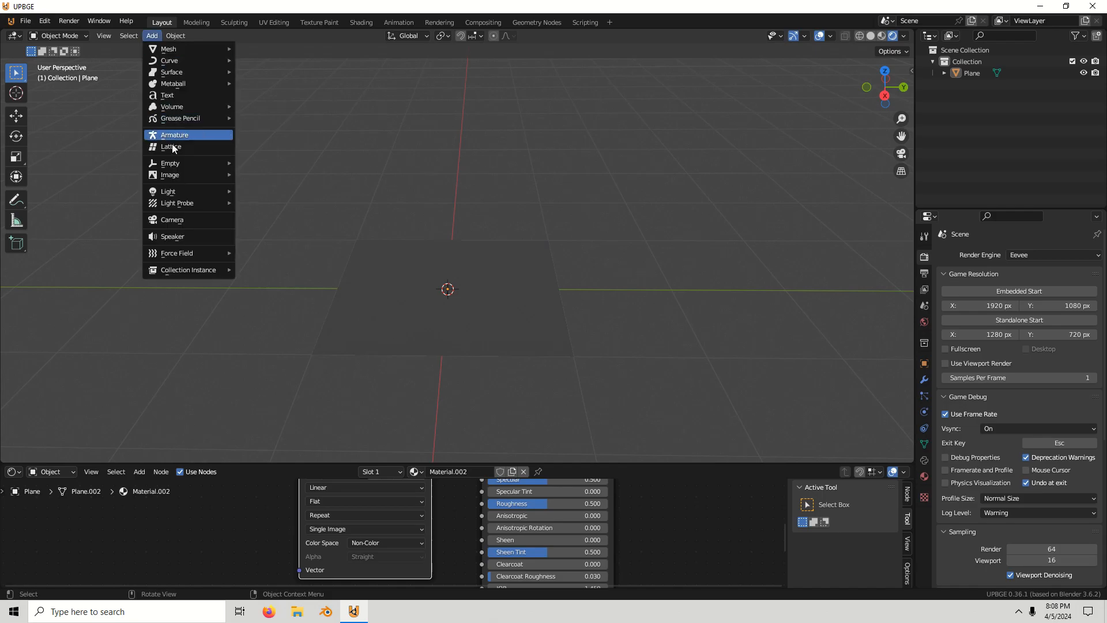
pyautogui.moveTo(183, 193)
pyautogui.click(259, 194)
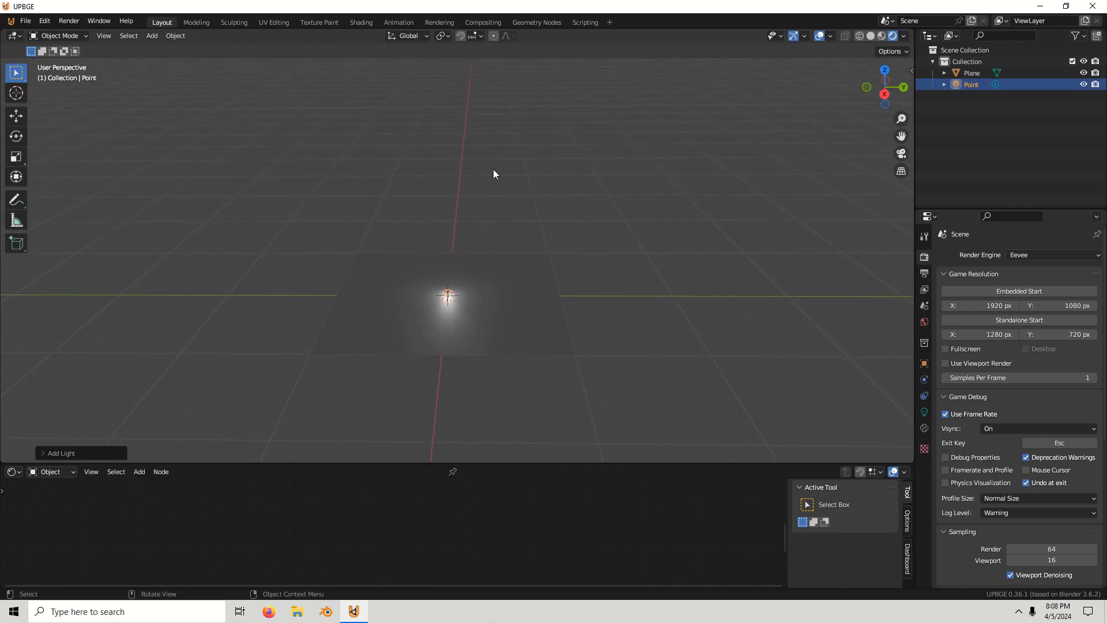
pyautogui.press('g')
pyautogui.press('z')
pyautogui.click(502, 134)
pyautogui.scroll(2, 476, 154)
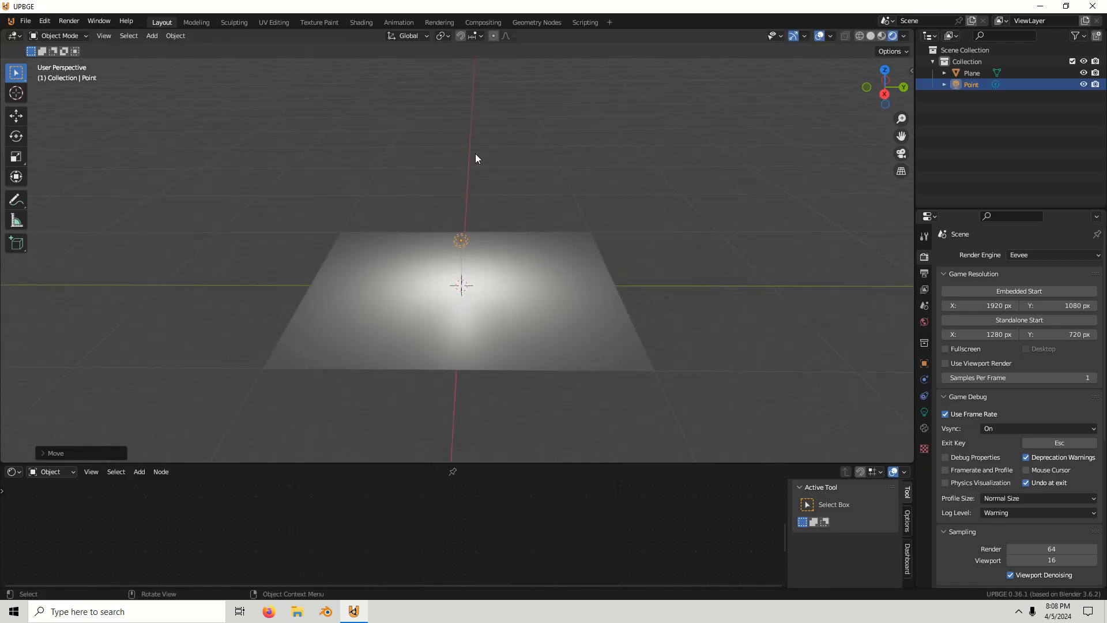
# Add a monkey mesh at the center of the plane and scale it down to a small fraction of the plane's size.
pyautogui.click(153, 36)
pyautogui.moveTo(155, 45)
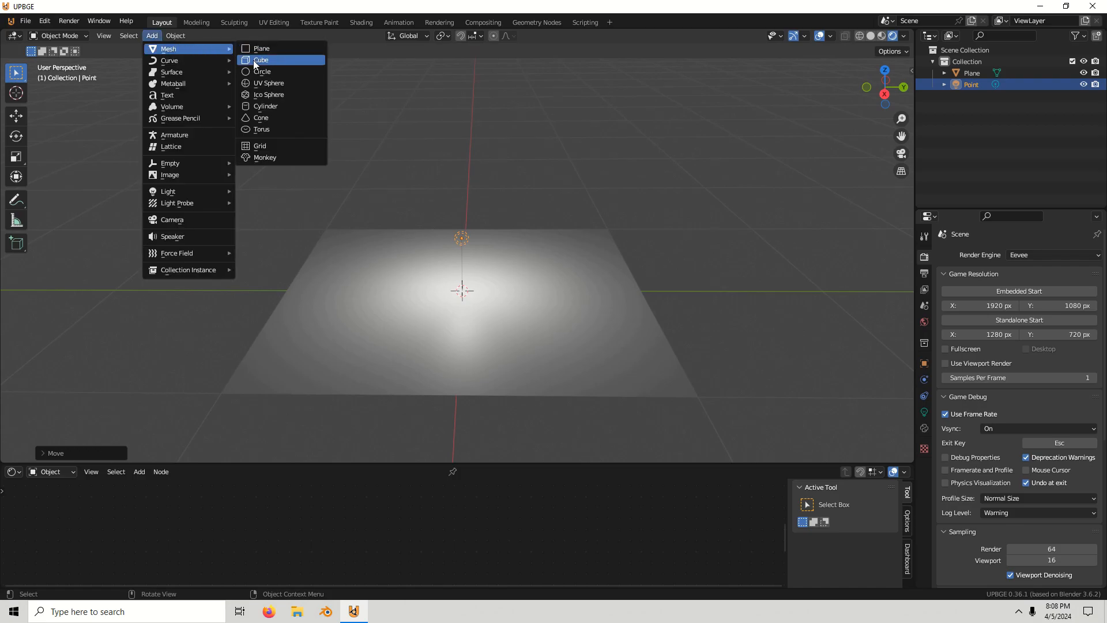
pyautogui.click(265, 158)
pyautogui.press('s')
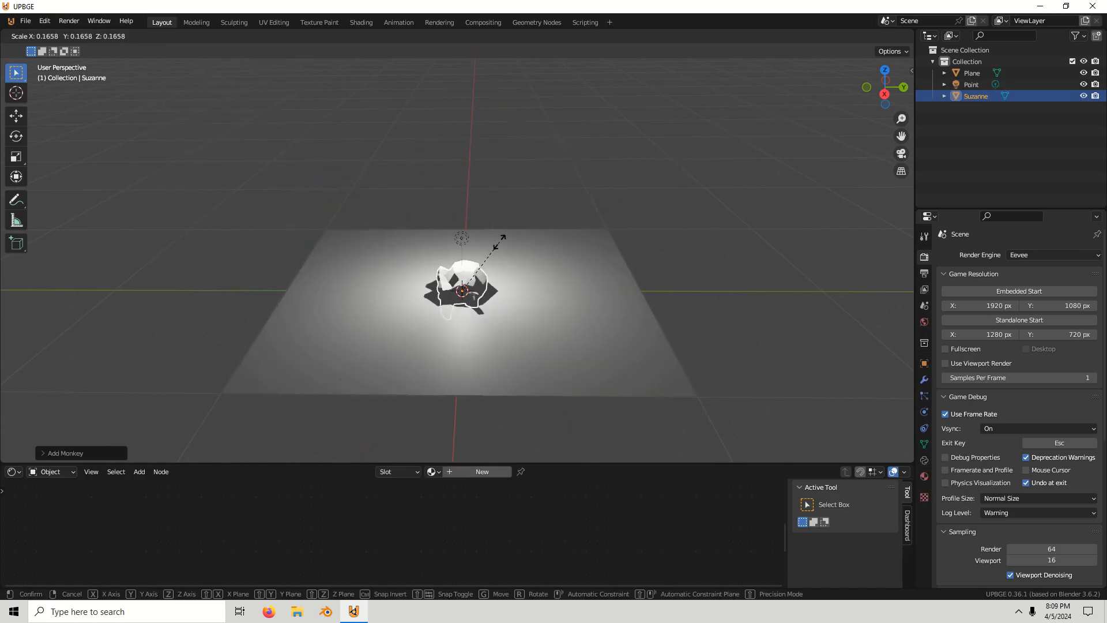
pyautogui.click(495, 257)
pyautogui.scroll(2, 570, 257)
# Rotate the monkey about Z to face along the positive X axis and raise it above the plane.
pyautogui.press('r')
pyautogui.press('z')
pyautogui.click(548, 363)
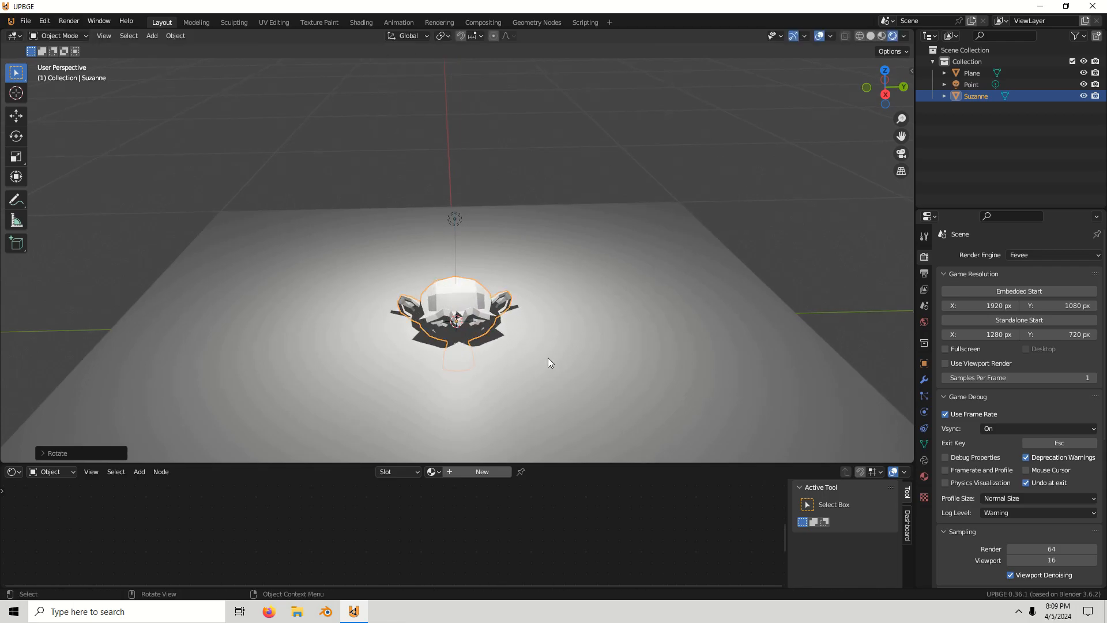
pyautogui.press('g')
pyautogui.press('z')
pyautogui.click(557, 313)
pyautogui.moveTo(559, 315); pyautogui.dragTo(290, 290, button='middle')
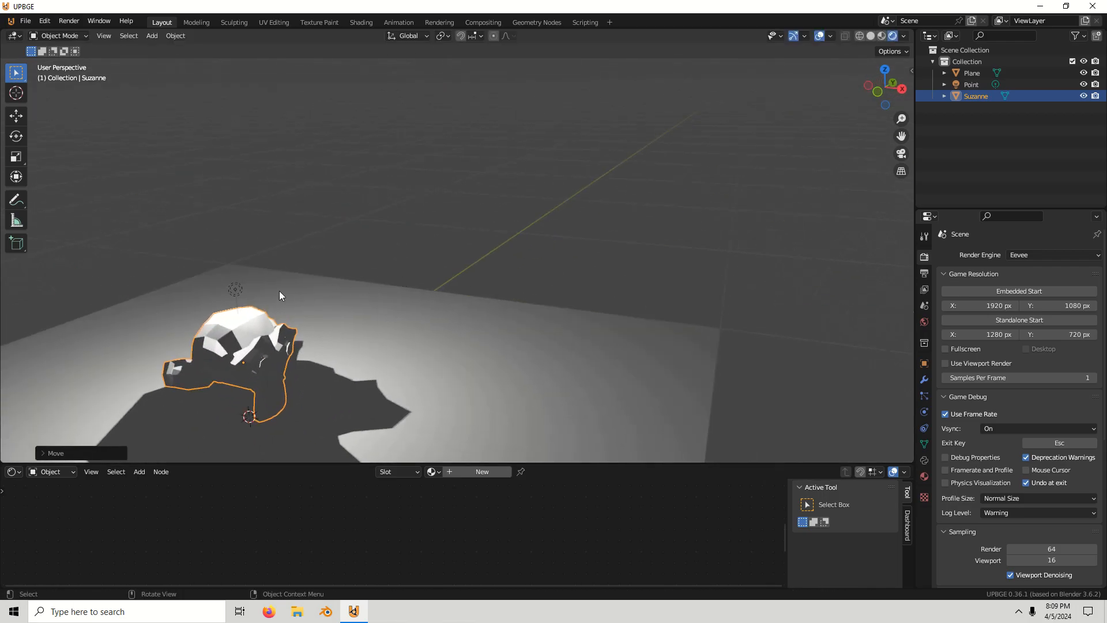
# Move the point light higher and slightly in front of the monkey.
pyautogui.click(264, 287)
pyautogui.click(235, 288)
pyautogui.scroll(-3, 442, 294)
pyautogui.press('g')
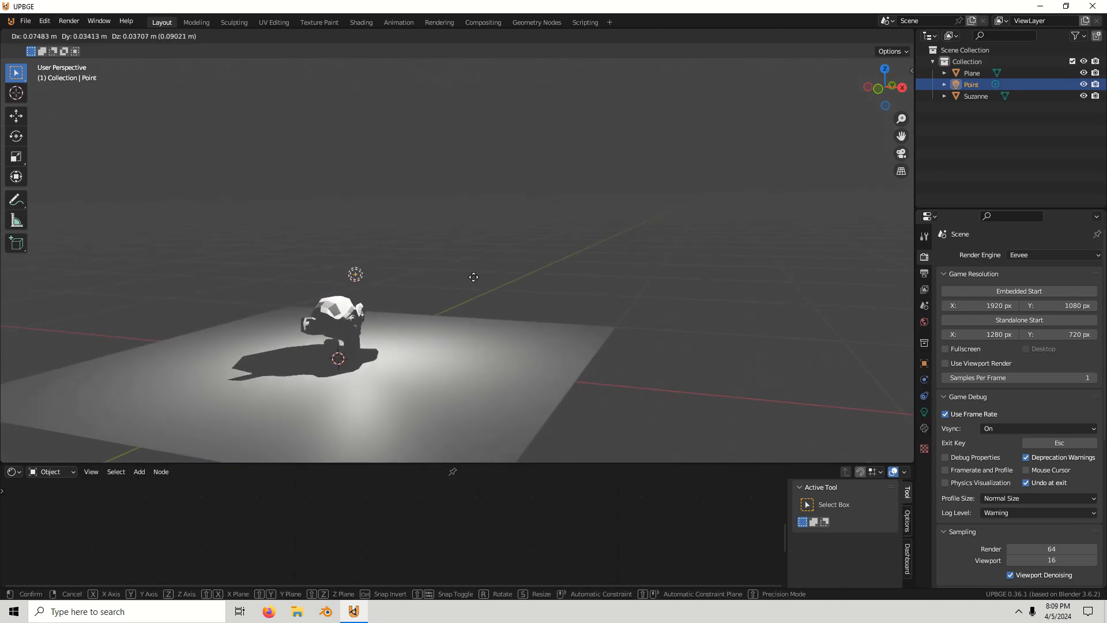
pyautogui.click(487, 224)
pyautogui.moveTo(493, 228); pyautogui.dragTo(415, 286, button='middle')
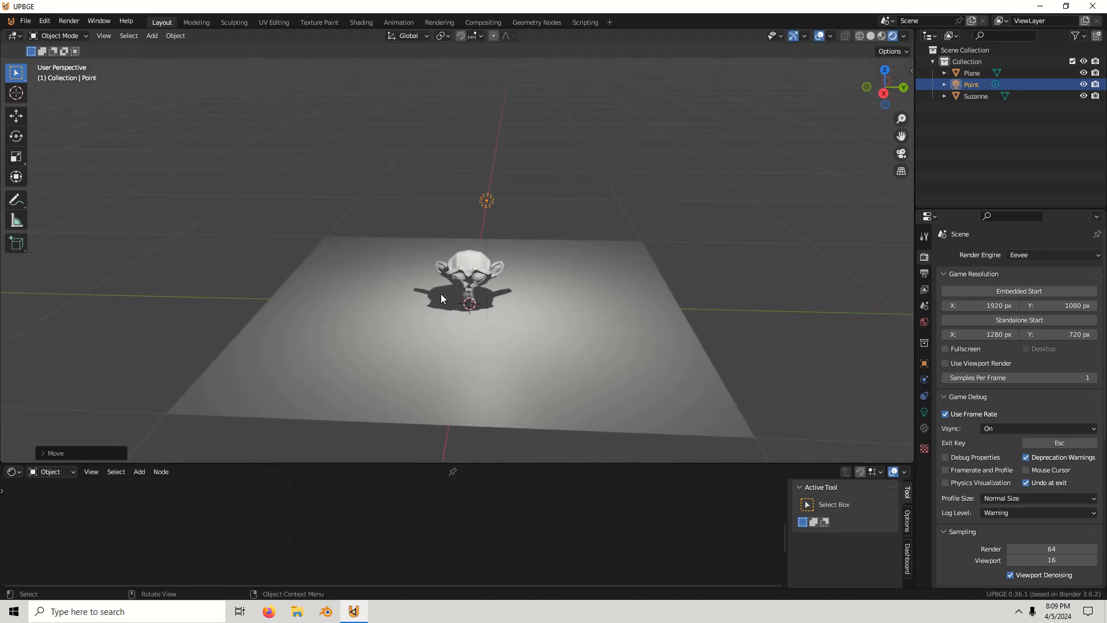
# Select the plane and reposition its T_Water_01 image node near the normal input of the Principled BSDF.
pyautogui.click(555, 330)
pyautogui.scroll(-9, 442, 559)
pyautogui.moveTo(424, 504); pyautogui.dragTo(450, 512, button='middle')
pyautogui.click(323, 494)
pyautogui.moveTo(403, 501)
pyautogui.mouseDown()
pyautogui.moveTo(380, 534)
pyautogui.moveTo(392, 519)
pyautogui.mouseUp()
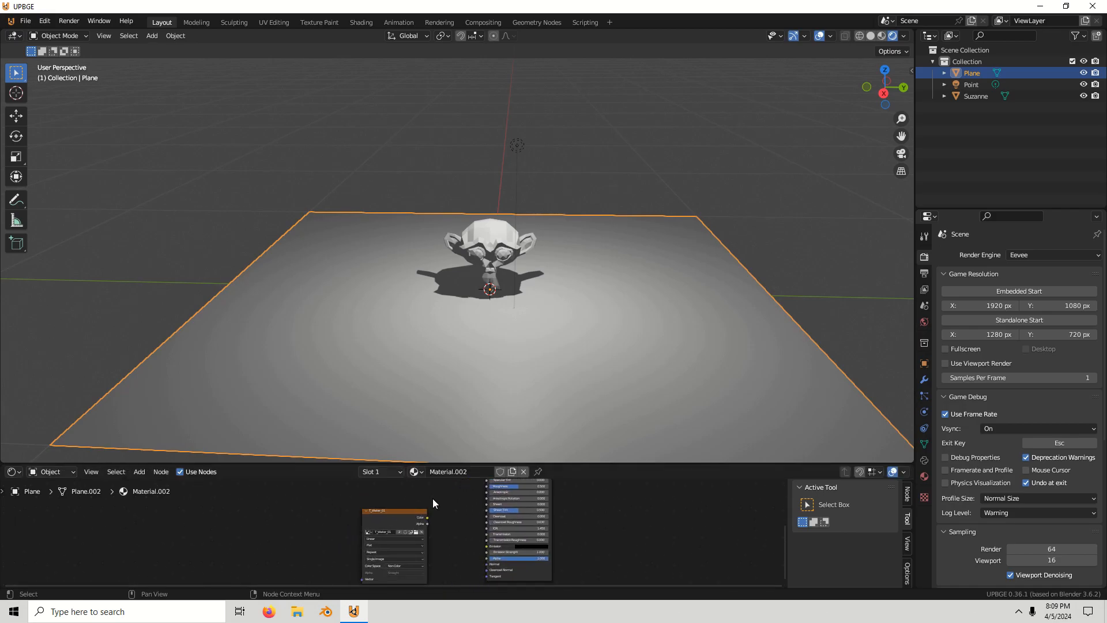
# Add a Normal Map node and wire the T_Water_01 color through it into the Principled BSDF's Normal input.
pyautogui.hotkey('shift', 'a')
pyautogui.moveTo(435, 498)
pyautogui.click(412, 451)
pyautogui.write('norma')
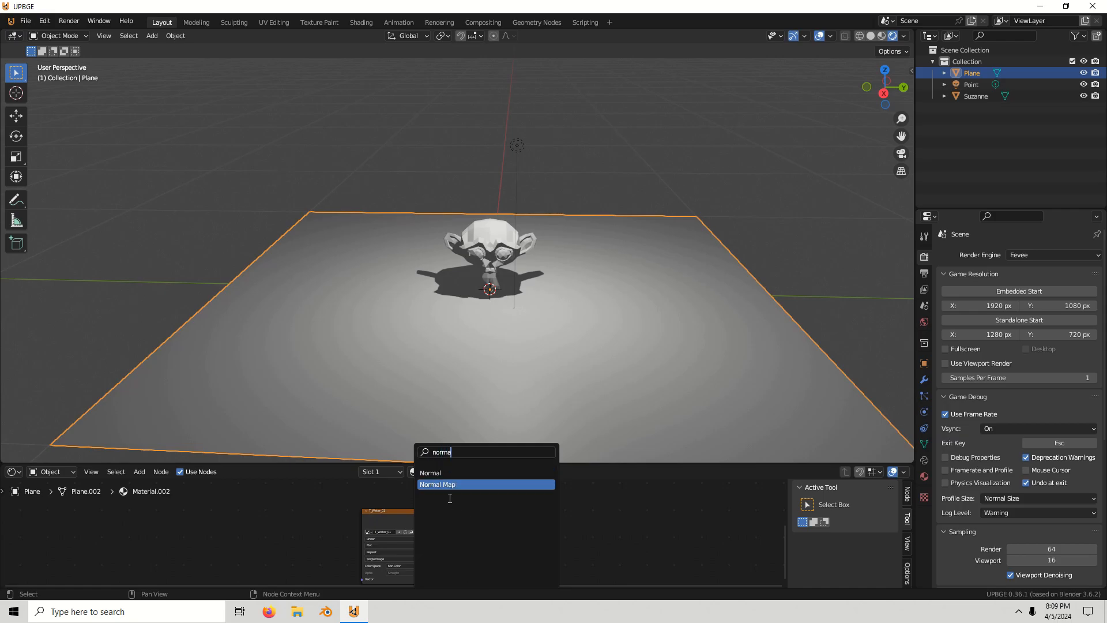
pyautogui.click(437, 484)
pyautogui.click(454, 551)
pyautogui.moveTo(404, 519); pyautogui.dragTo(366, 523)
pyautogui.moveTo(452, 525); pyautogui.dragTo(389, 521)
pyautogui.click(474, 562)
# Deselect the plane and examine its normal-mapped surface around the monkey from a low angle.
pyautogui.scroll(-1, 438, 392)
pyautogui.moveTo(447, 360); pyautogui.dragTo(469, 314, button='middle')
pyautogui.click(767, 194)
pyautogui.scroll(3, 700, 282)
pyautogui.moveTo(694, 291); pyautogui.dragTo(541, 333, button='middle')
pyautogui.scroll(-3, 673, 316)
pyautogui.scroll(3, 719, 295)
pyautogui.scroll(-1, 711, 294)
pyautogui.scroll(-2, 438, 533)
pyautogui.scroll(3, 441, 531)
# Add a Texture Coordinate node in the empty space before the T_Water_01 image node.
pyautogui.moveTo(430, 533); pyautogui.dragTo(466, 521, button='middle')
pyautogui.click(467, 497)
pyautogui.scroll(-3, 462, 499)
pyautogui.scroll(-1, 299, 506)
pyautogui.moveTo(293, 505); pyautogui.dragTo(317, 503, button='middle')
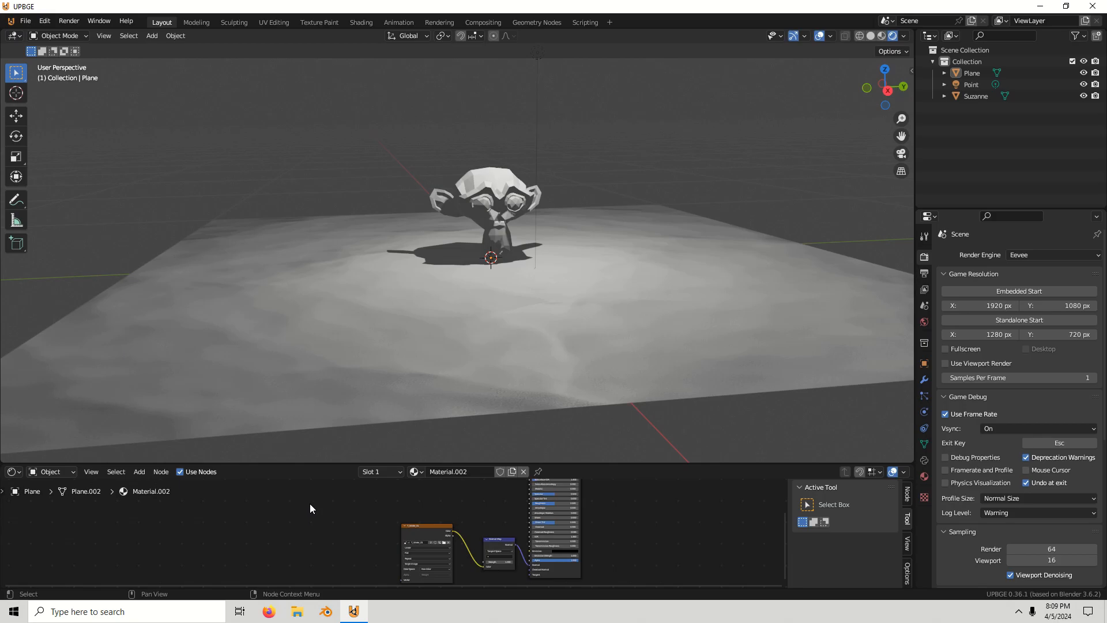
pyautogui.hotkey('shift', 'a')
pyautogui.click(293, 457)
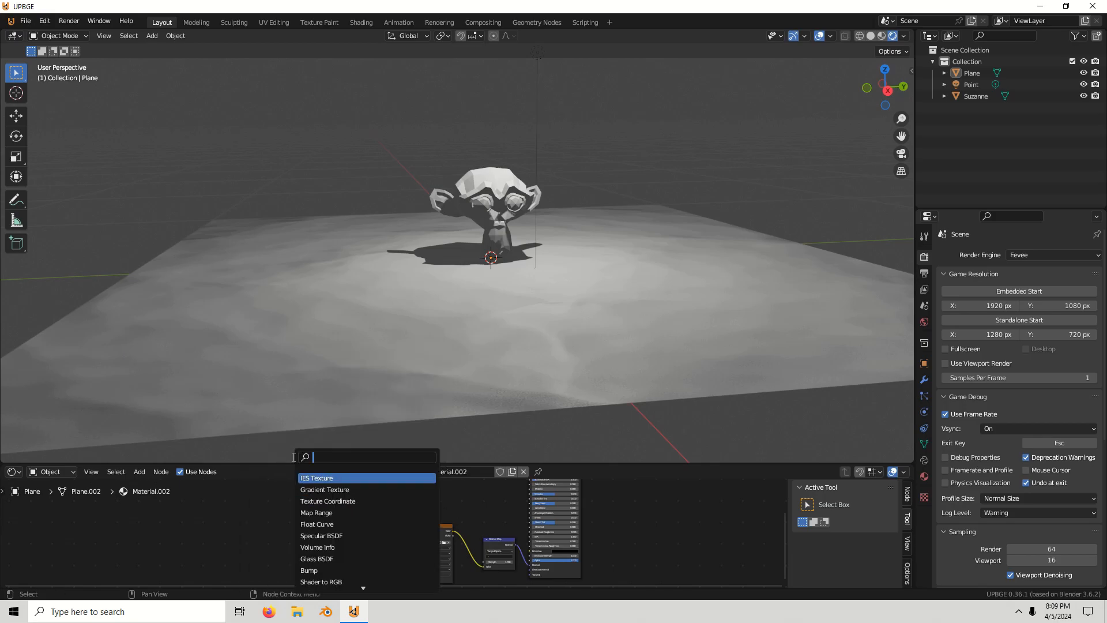
pyautogui.write('coor')
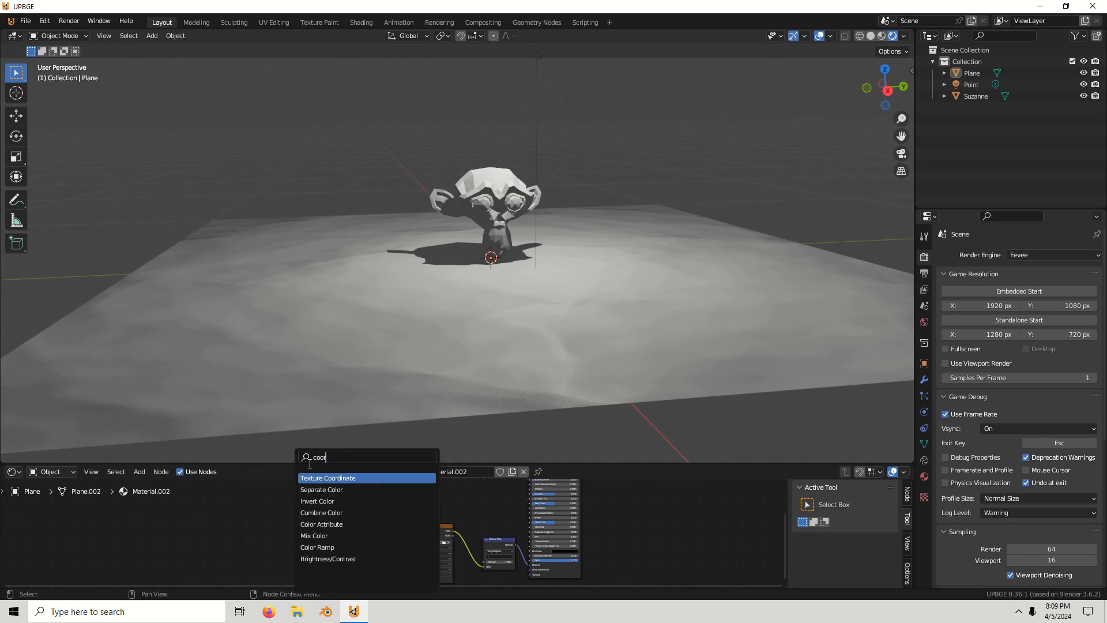
pyautogui.press('Return')
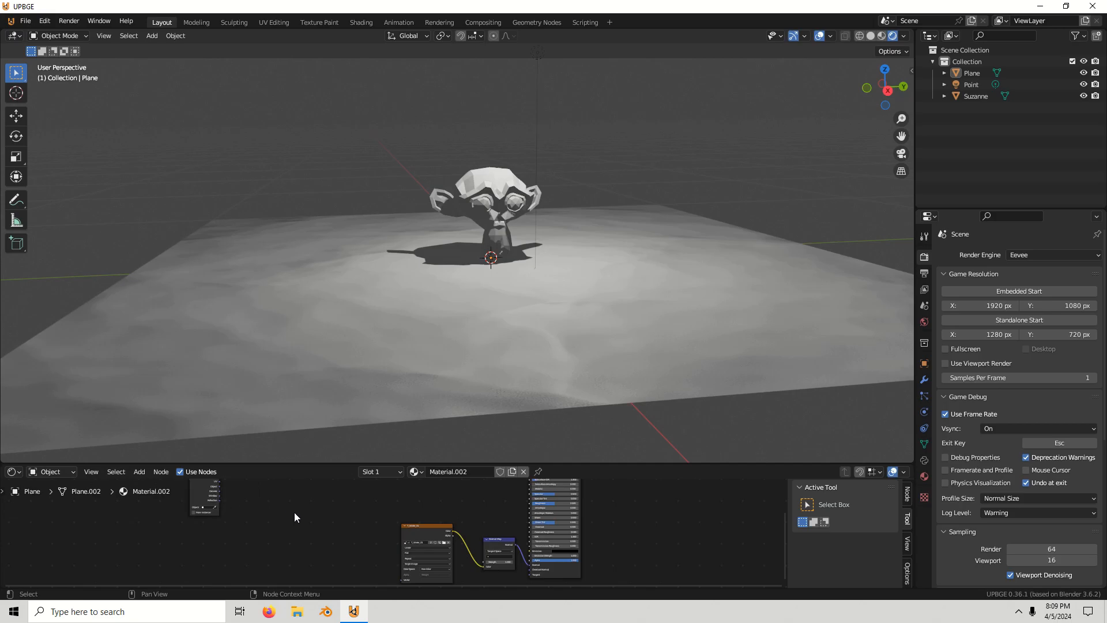
# Add a Mapping node and place it beside the Texture Coordinate node.
pyautogui.hotkey('shift', 'a')
pyautogui.click(273, 450)
pyautogui.write('mapping')
pyautogui.press('Return')
pyautogui.click(284, 526)
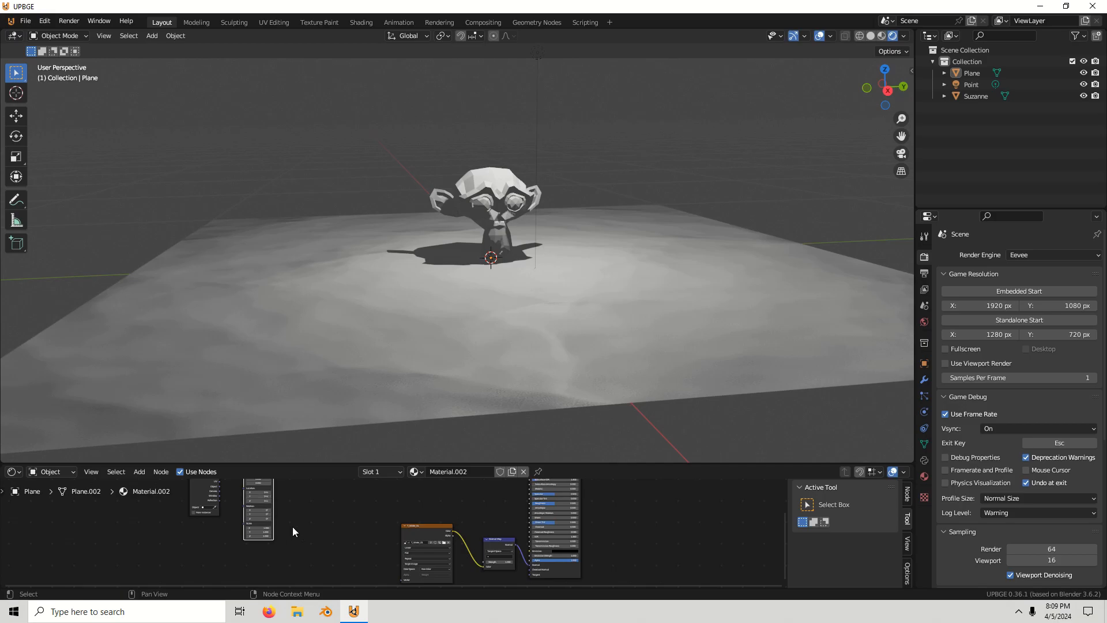
pyautogui.moveTo(299, 530); pyautogui.dragTo(377, 566, button='middle')
pyautogui.moveTo(331, 497); pyautogui.dragTo(346, 500)
pyautogui.scroll(3, 374, 500)
pyautogui.moveTo(350, 534); pyautogui.dragTo(397, 537, button='middle')
pyautogui.click(326, 517)
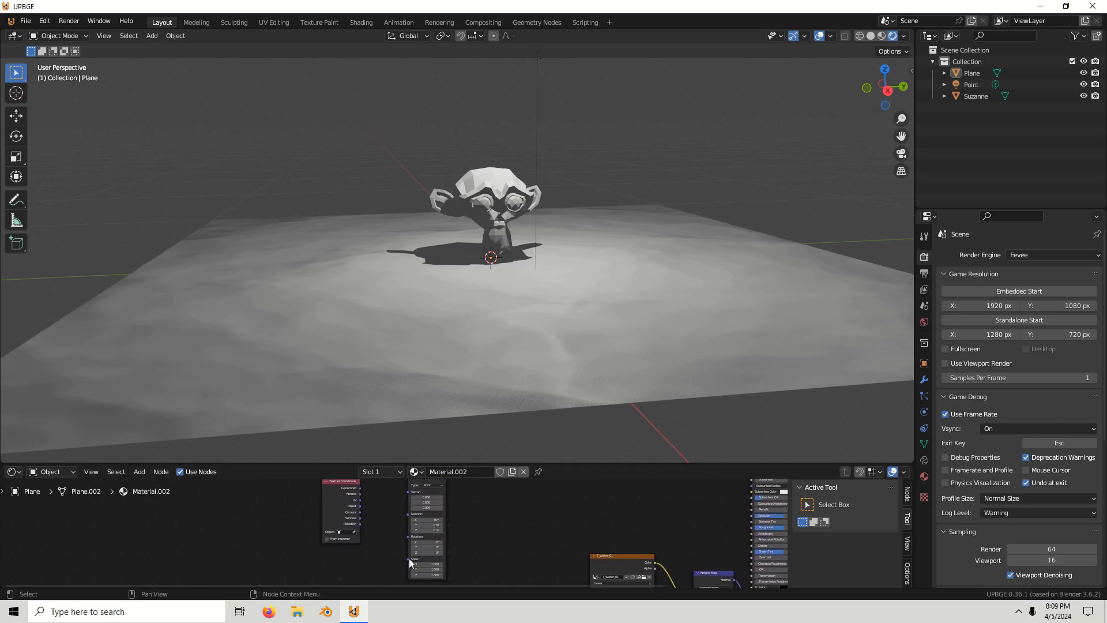
# Connect the Texture Coordinate UV output to the Mapping node's Scale, and the Mapping output to the T_Water_01 Vector input.
pyautogui.moveTo(409, 559); pyautogui.dragTo(403, 555)
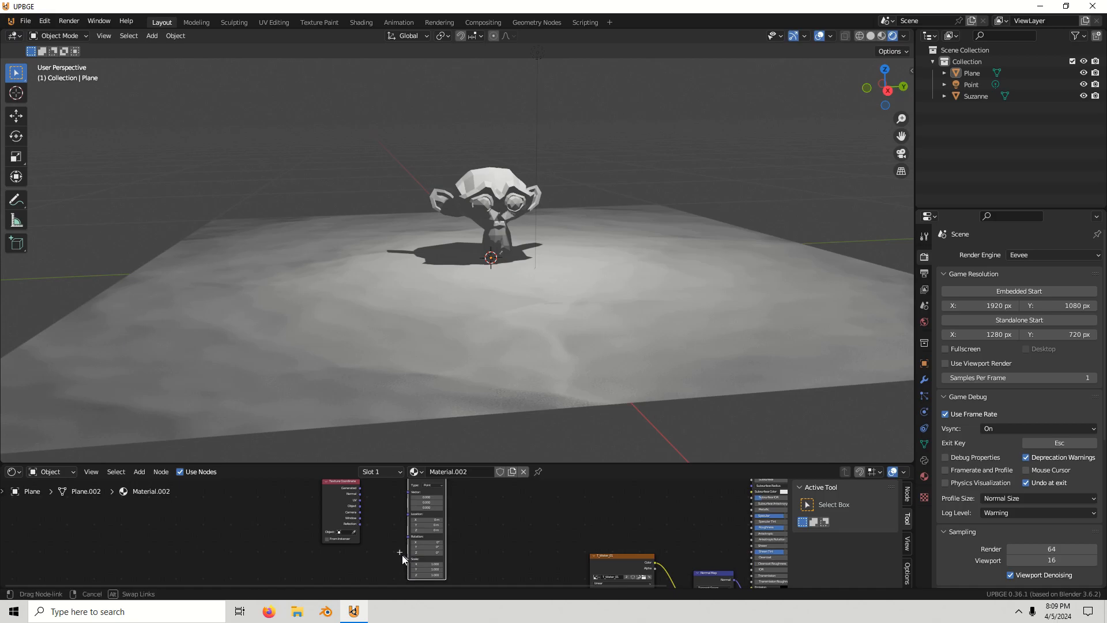
pyautogui.moveTo(378, 501); pyautogui.dragTo(490, 534)
pyautogui.scroll(-3, 537, 548)
pyautogui.scroll(-2, 452, 546)
pyautogui.moveTo(434, 503); pyautogui.dragTo(468, 549, button='middle')
pyautogui.scroll(1, 472, 543)
pyautogui.moveTo(504, 519); pyautogui.dragTo(492, 486)
pyautogui.click(549, 497)
pyautogui.moveTo(467, 508); pyautogui.dragTo(512, 528, button='middle')
pyautogui.scroll(6, 422, 537)
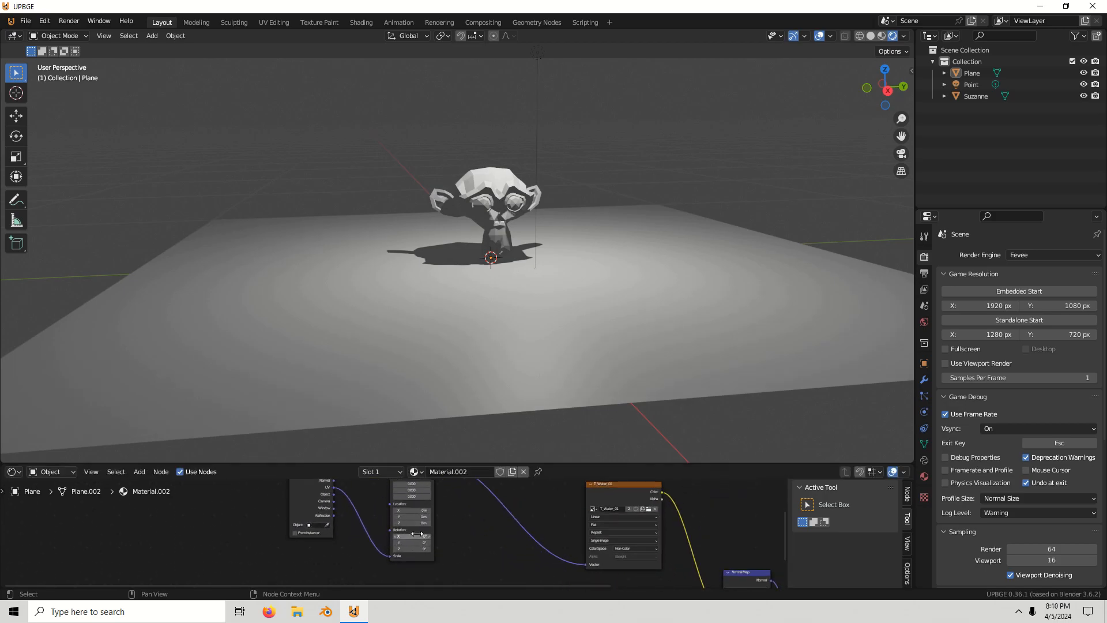
# Set the Mapping node's Vector values to 1 on X, Y and Z.
pyautogui.moveTo(417, 534); pyautogui.dragTo(420, 551, button='middle')
pyautogui.click(426, 501)
pyautogui.write('1')
pyautogui.press('Return')
pyautogui.click(428, 508)
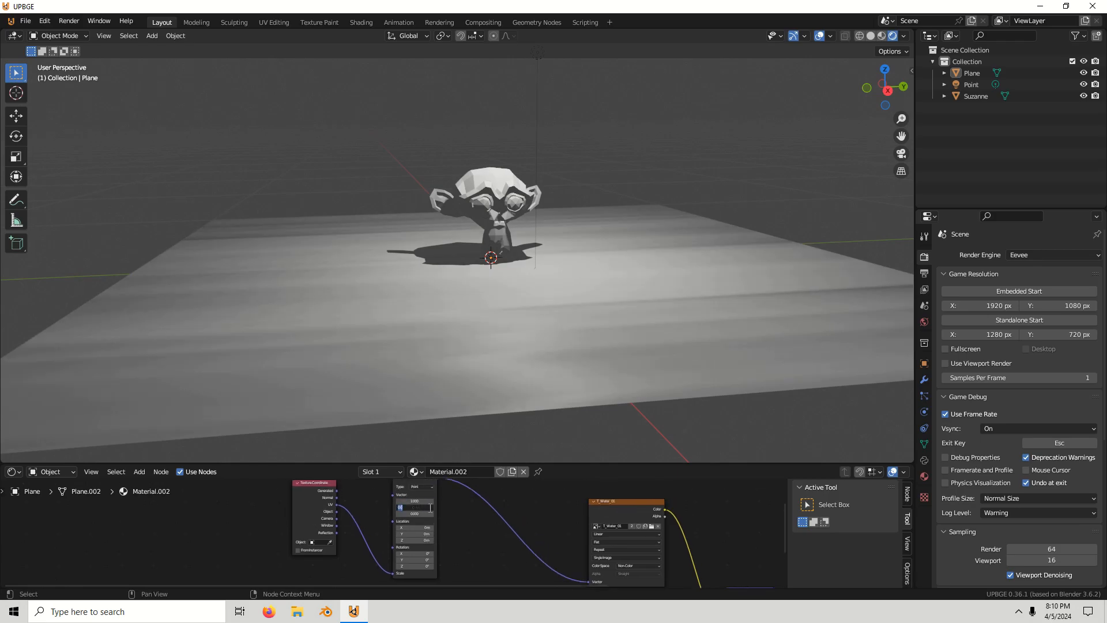
pyautogui.write('1')
pyautogui.press('Return')
pyautogui.click(417, 517)
pyautogui.click(422, 513)
pyautogui.write('1')
pyautogui.press('Return')
# Reposition the T_Water_01 image node between the Mapping and Normal Map nodes.
pyautogui.scroll(-2, 567, 553)
pyautogui.moveTo(568, 553); pyautogui.dragTo(450, 527, button='middle')
pyautogui.scroll(-3, 401, 514)
pyautogui.scroll(2, 441, 510)
pyautogui.scroll(-3, 451, 527)
pyautogui.moveTo(437, 501); pyautogui.dragTo(442, 523)
pyautogui.scroll(1, 455, 535)
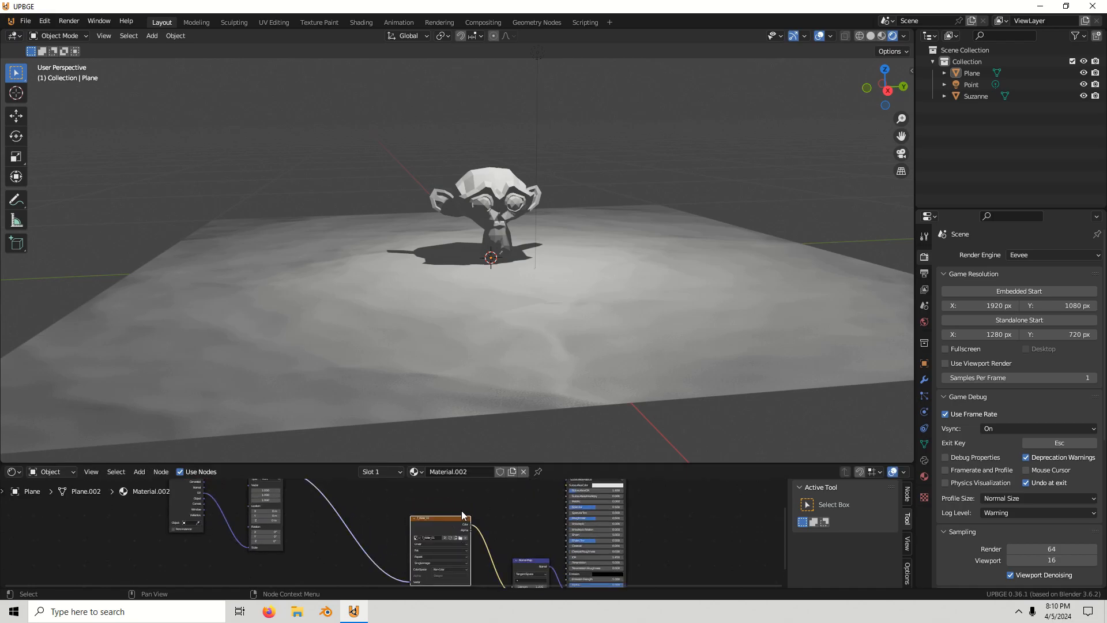
pyautogui.scroll(-2, 458, 506)
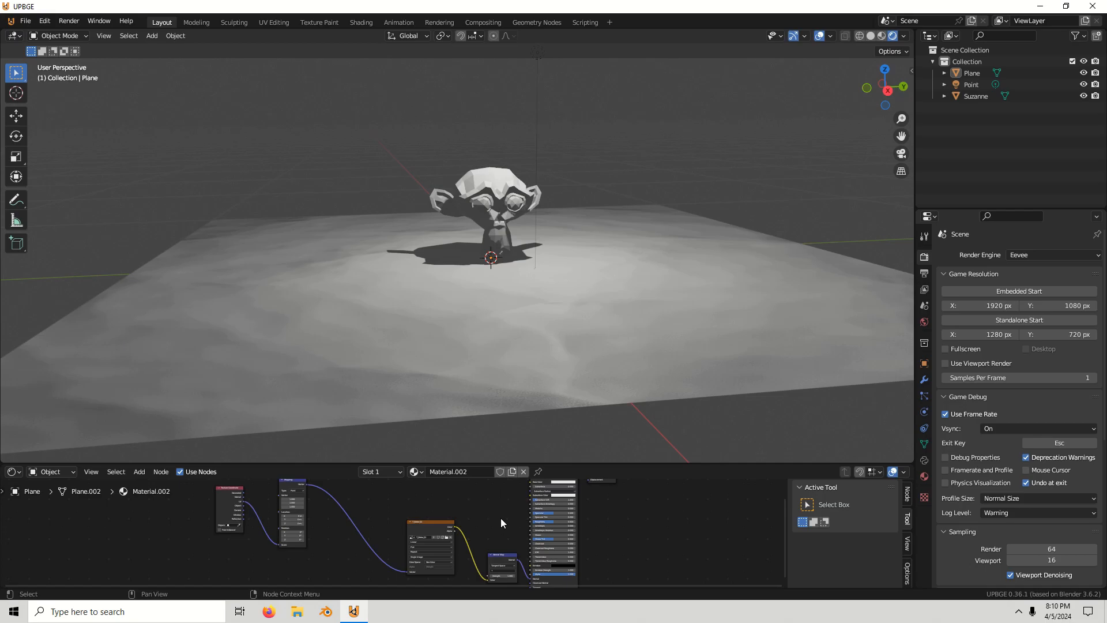
# Add a Mix Color node and insert it on the link between the T_Water_01 image and Normal Map nodes.
pyautogui.moveTo(501, 518); pyautogui.dragTo(489, 488, button='middle')
pyautogui.hotkey('shift', 'a')
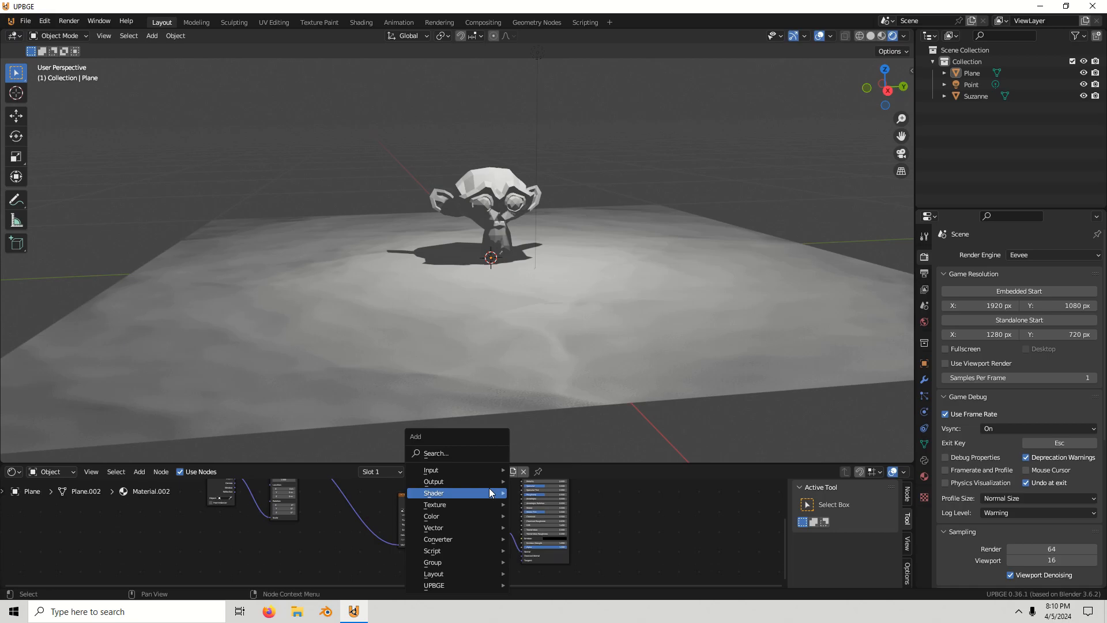
pyautogui.click(462, 455)
pyautogui.write('mix')
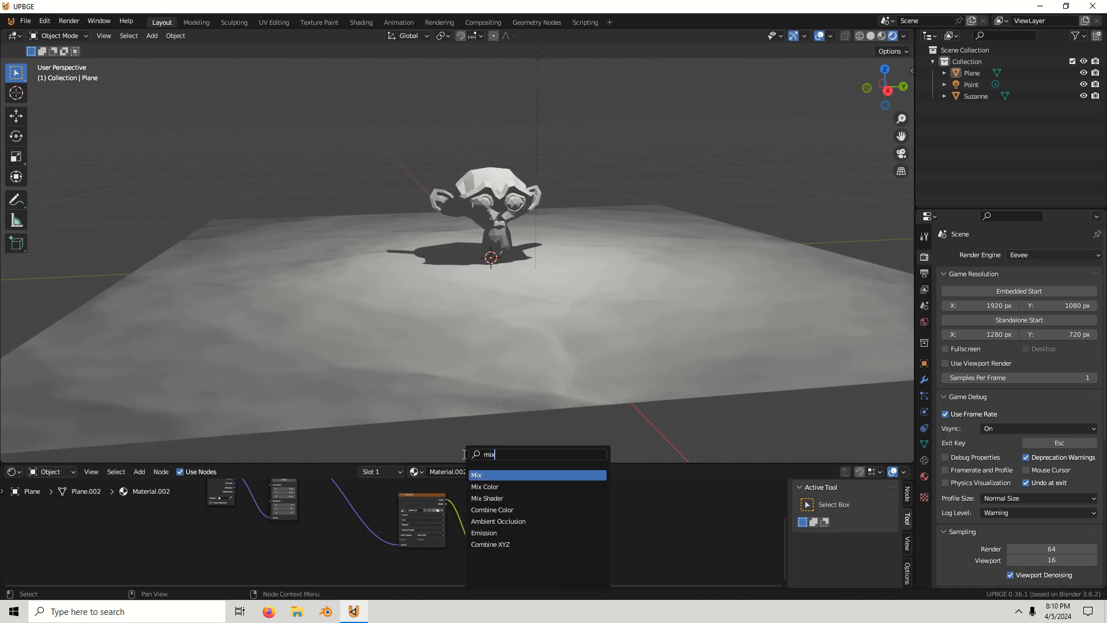
pyautogui.click(501, 486)
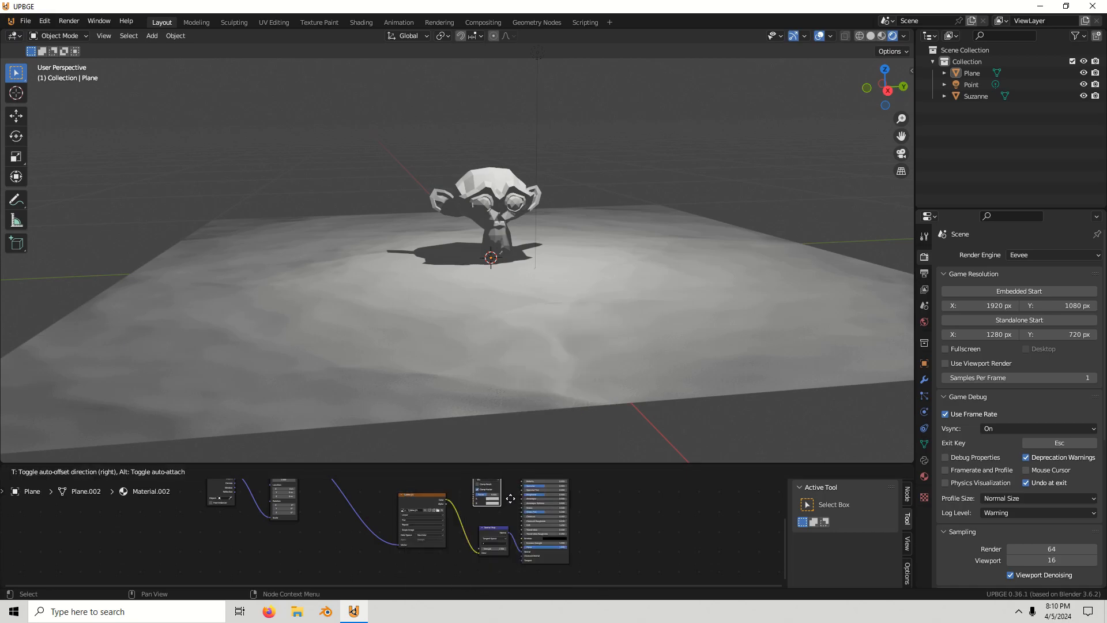
pyautogui.click(511, 543)
pyautogui.moveTo(496, 496)
pyautogui.mouseDown()
pyautogui.moveTo(496, 546)
pyautogui.moveTo(486, 543)
pyautogui.mouseUp()
# Set the Mix Color node's blending mode to Overlay.
pyautogui.moveTo(487, 556)
pyautogui.mouseDown(button='middle')
pyautogui.moveTo(514, 514)
pyautogui.moveTo(470, 505)
pyautogui.mouseUp(button='middle')
pyautogui.scroll(5, 514, 514)
pyautogui.scroll(1, 470, 509)
pyautogui.click(475, 492)
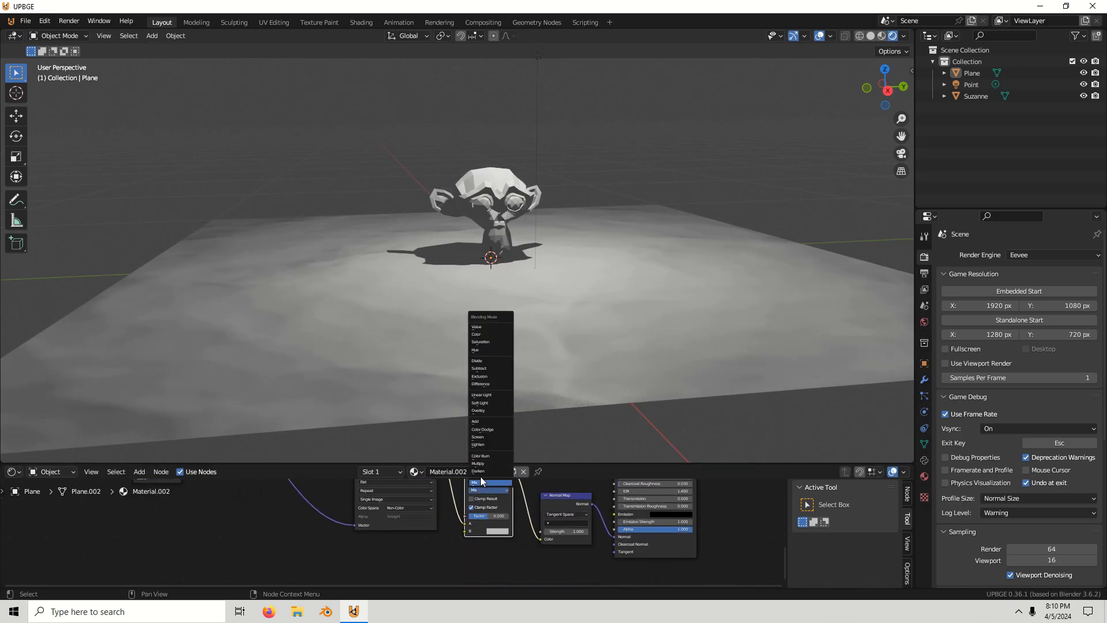
pyautogui.click(496, 410)
# Duplicate the T_Water_01 image node below the original and connect its Color output to the Overlay node's B input.
pyautogui.scroll(-3, 470, 546)
pyautogui.click(420, 484)
pyautogui.hotkey('shift', 'd')
pyautogui.click(470, 559)
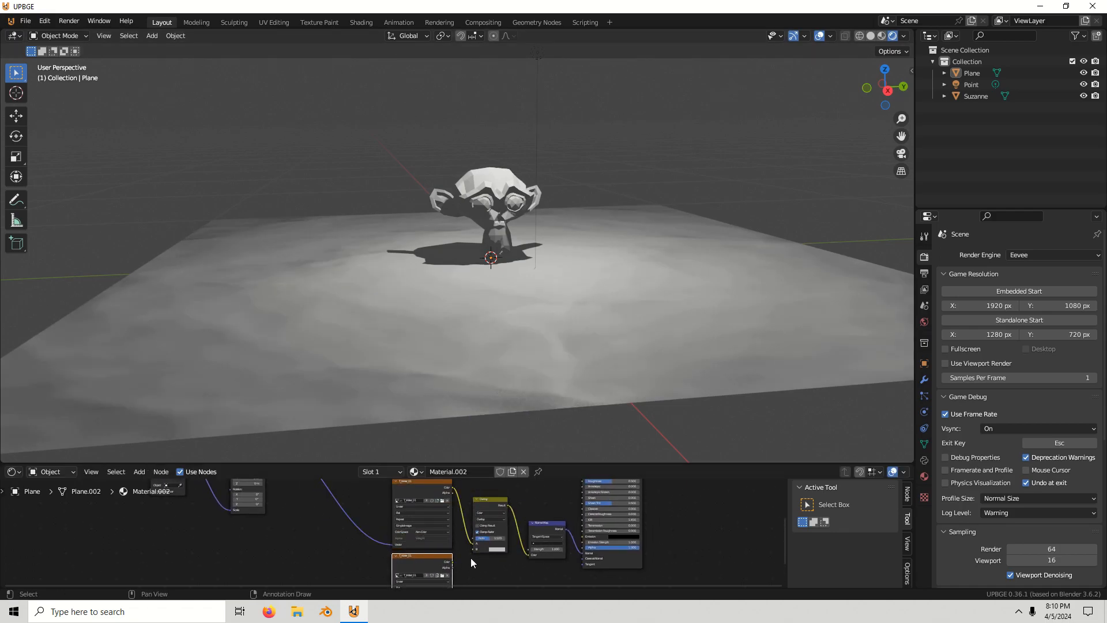
pyautogui.moveTo(471, 559); pyautogui.dragTo(465, 524, button='middle')
pyautogui.moveTo(468, 515); pyautogui.dragTo(449, 528)
pyautogui.moveTo(464, 526); pyautogui.dragTo(477, 512, button='middle')
pyautogui.scroll(-4, 424, 508)
# Duplicate the Mapping node below the original and link it between the Texture Coordinate UV output and the second T_Water_01 Vector input.
pyautogui.moveTo(340, 484); pyautogui.dragTo(438, 536, button='middle')
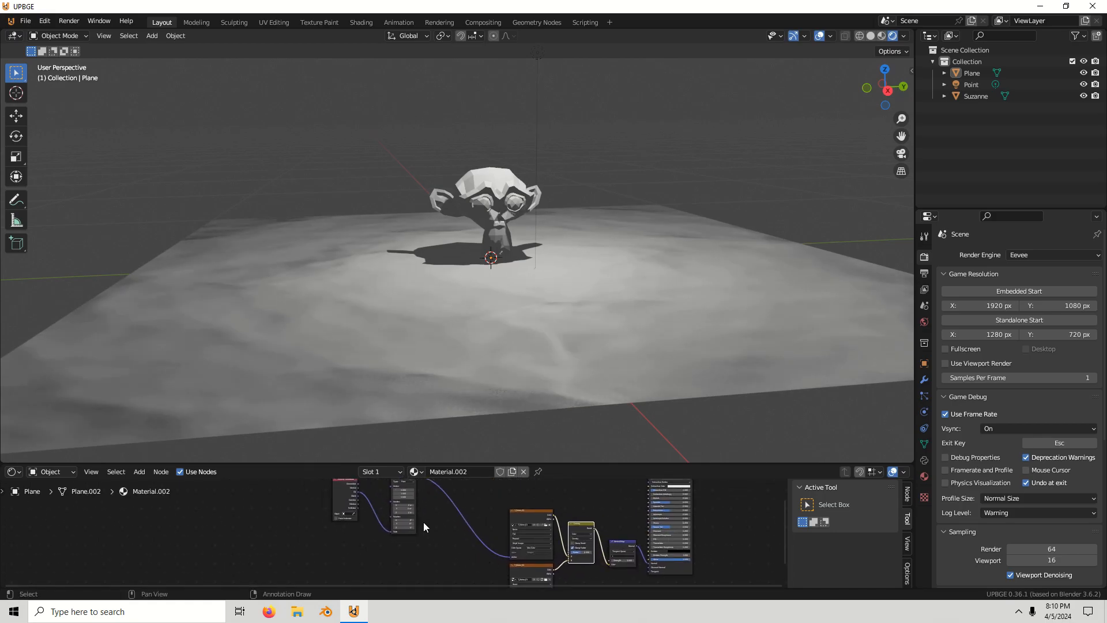
pyautogui.moveTo(407, 485); pyautogui.dragTo(412, 514, button='middle')
pyautogui.click(410, 501)
pyautogui.hotkey('shift', 'd')
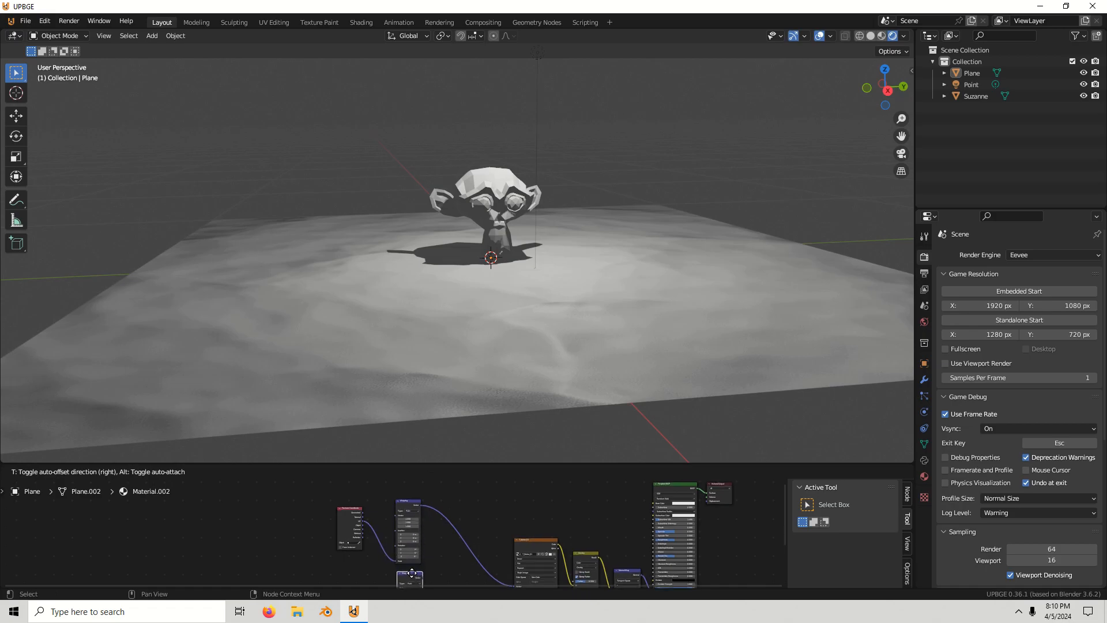
pyautogui.click(433, 496)
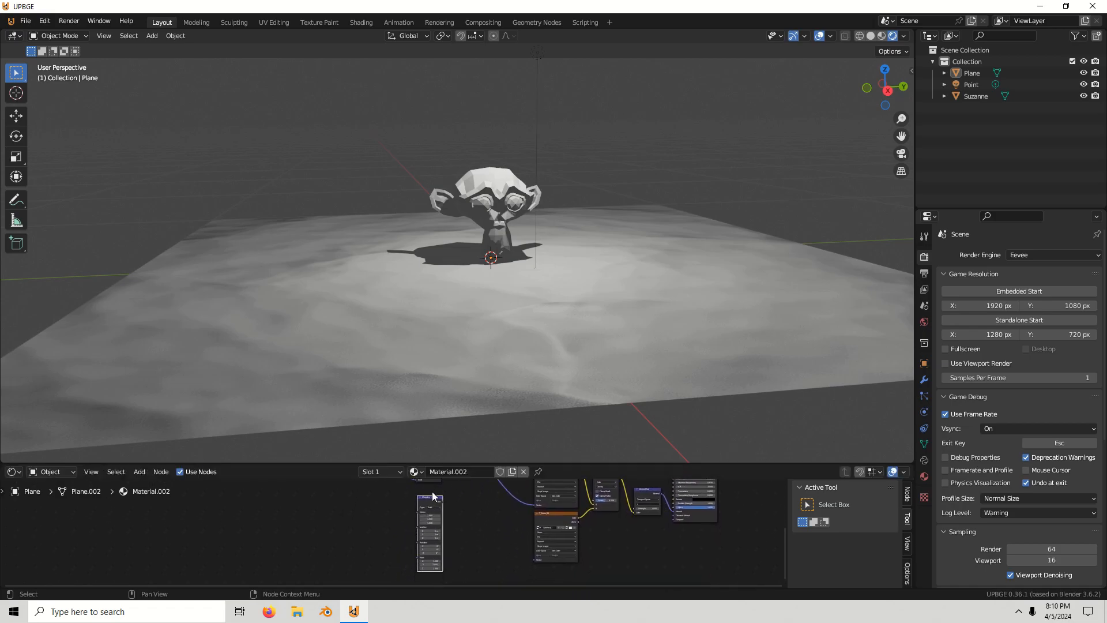
pyautogui.moveTo(419, 557); pyautogui.dragTo(503, 542)
# Adjust the Factor of the Overlay mix node.
pyautogui.press('KP_Decimal')
pyautogui.moveTo(575, 531); pyautogui.dragTo(510, 545, button='middle')
pyautogui.scroll(-1, 510, 544)
pyautogui.moveTo(479, 508)
pyautogui.mouseDown()
pyautogui.moveTo(506, 508)
pyautogui.moveTo(448, 508)
pyautogui.moveTo(473, 508)
pyautogui.mouseUp()
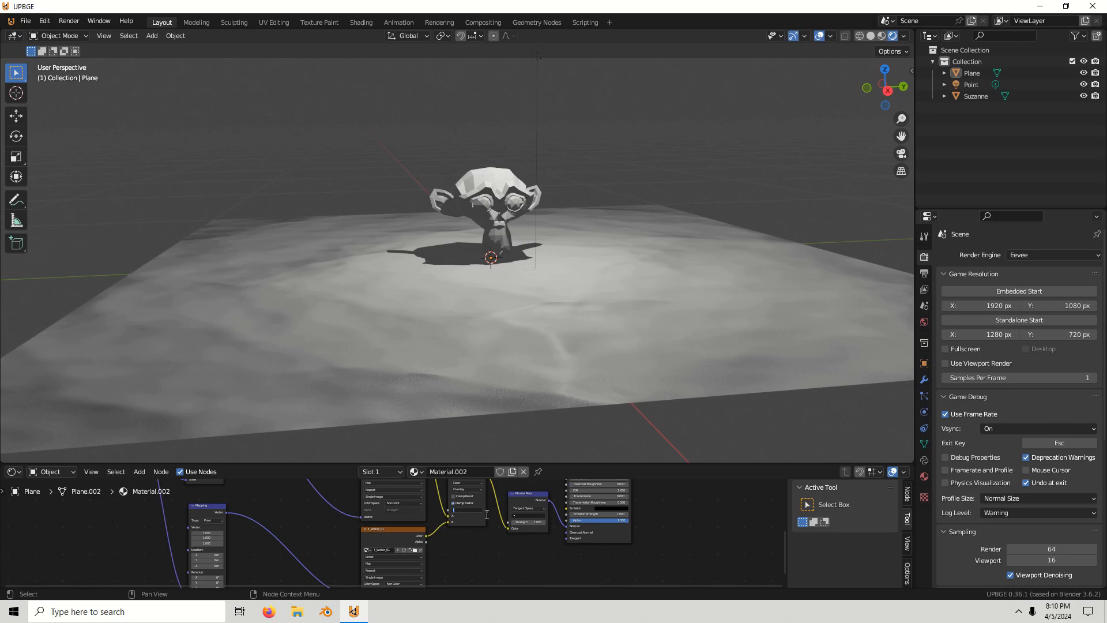
pyautogui.scroll(-3, 416, 523)
pyautogui.moveTo(404, 511); pyautogui.dragTo(514, 510, button='middle')
pyautogui.scroll(-2, 514, 509)
pyautogui.moveTo(435, 533); pyautogui.dragTo(462, 543, button='middle')
pyautogui.scroll(9, 432, 527)
pyautogui.scroll(-8, 473, 494)
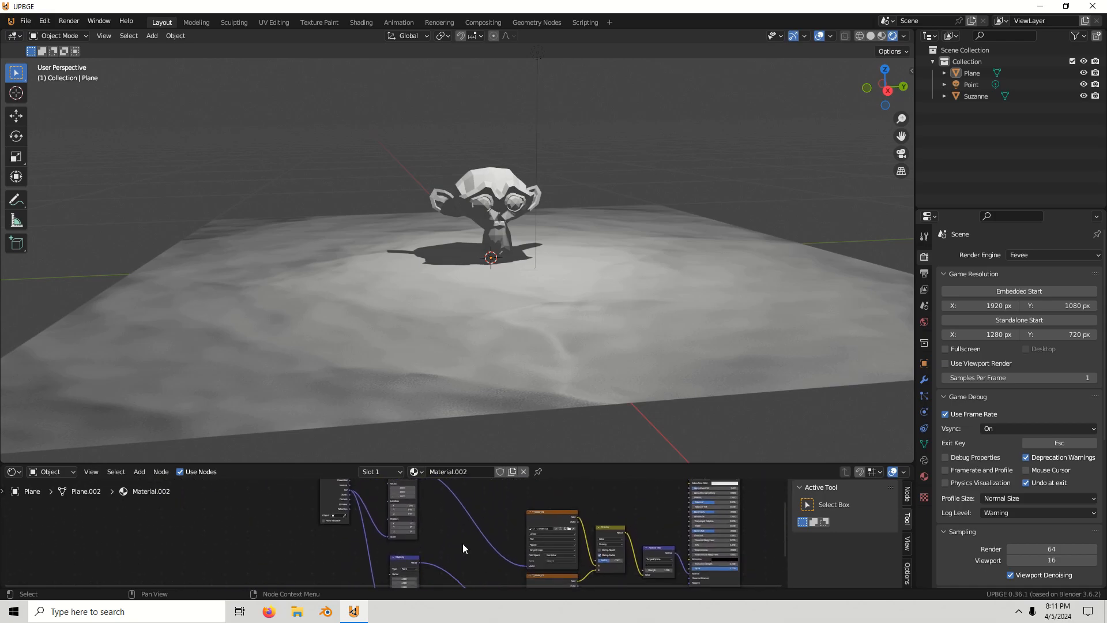
pyautogui.scroll(-1, 466, 540)
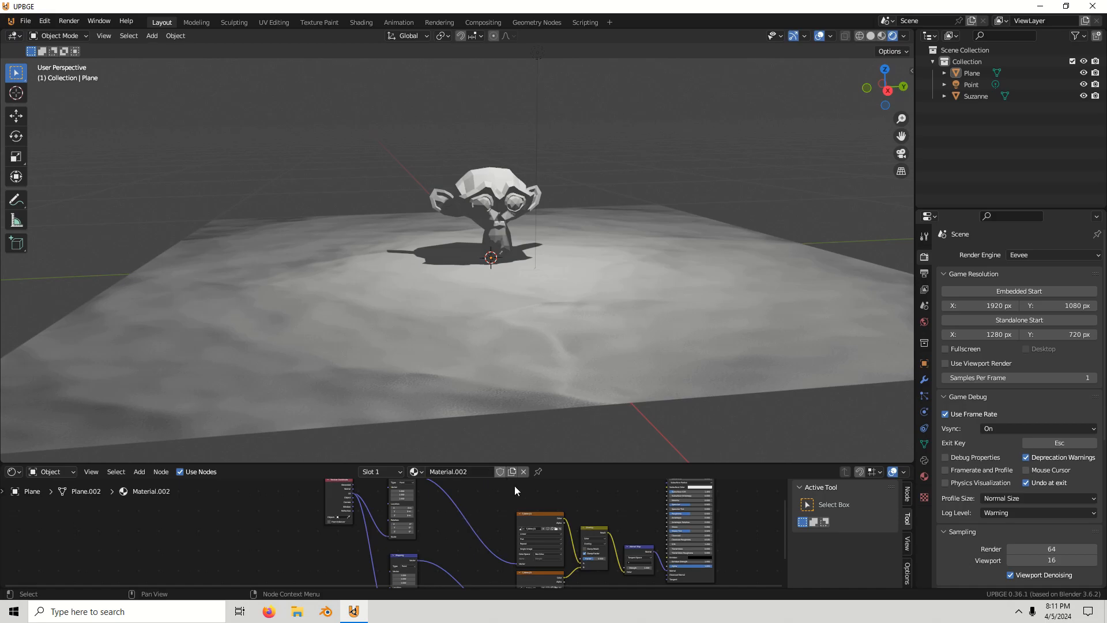
pyautogui.scroll(-2, 559, 548)
pyautogui.scroll(3, 565, 541)
pyautogui.scroll(-3, 487, 559)
# Add a Color Ramp node beside the Principled BSDF and connect its Color output to Base Color.
pyautogui.moveTo(568, 536); pyautogui.dragTo(464, 549, button='middle')
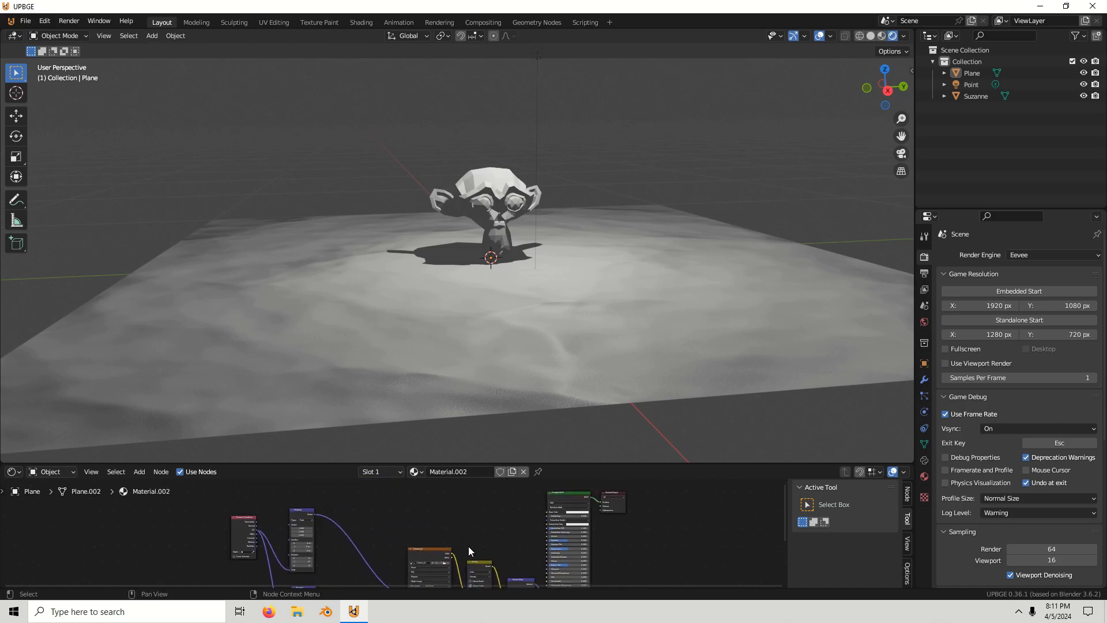
pyautogui.scroll(3, 490, 512)
pyautogui.moveTo(490, 513); pyautogui.dragTo(444, 521, button='middle')
pyautogui.hotkey('shift', 'a')
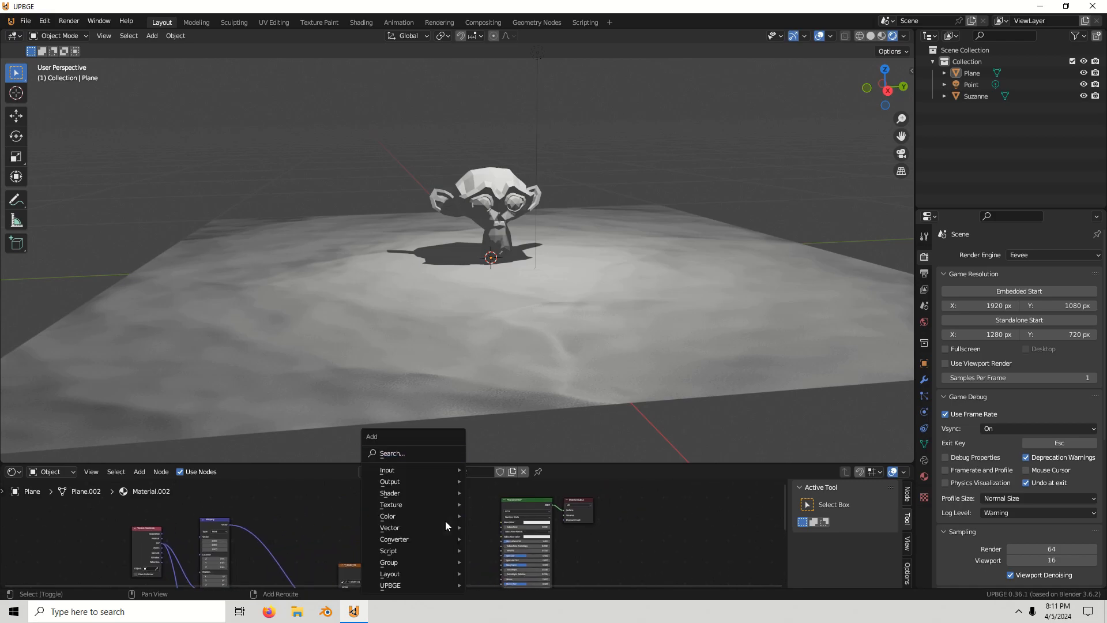
pyautogui.click(417, 454)
pyautogui.write('colo')
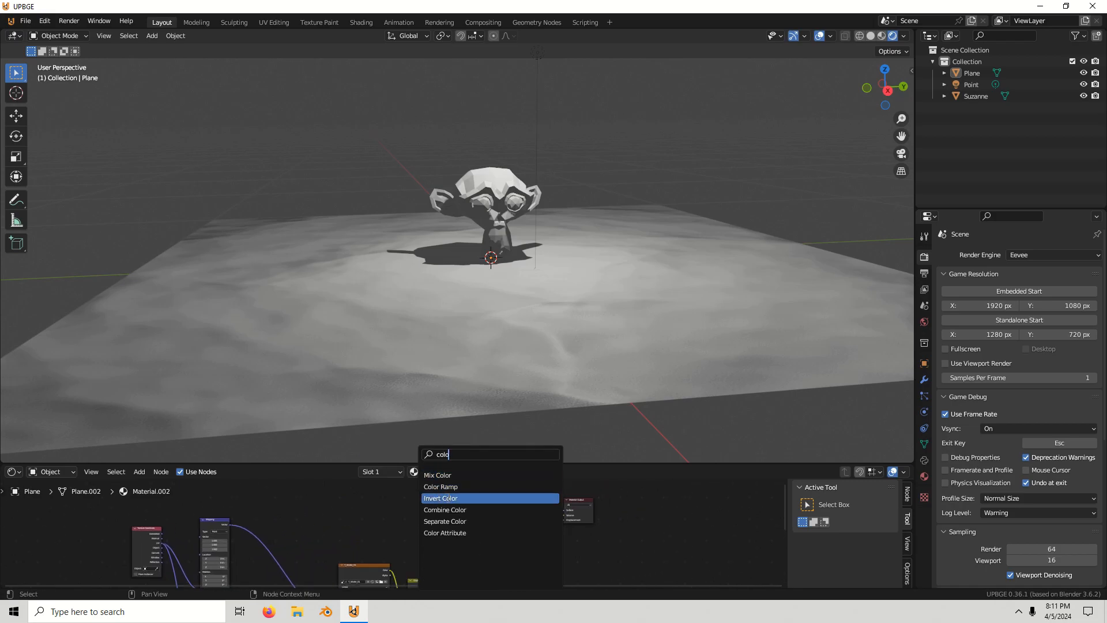
pyautogui.click(505, 488)
pyautogui.click(471, 519)
pyautogui.moveTo(501, 521); pyautogui.dragTo(434, 522)
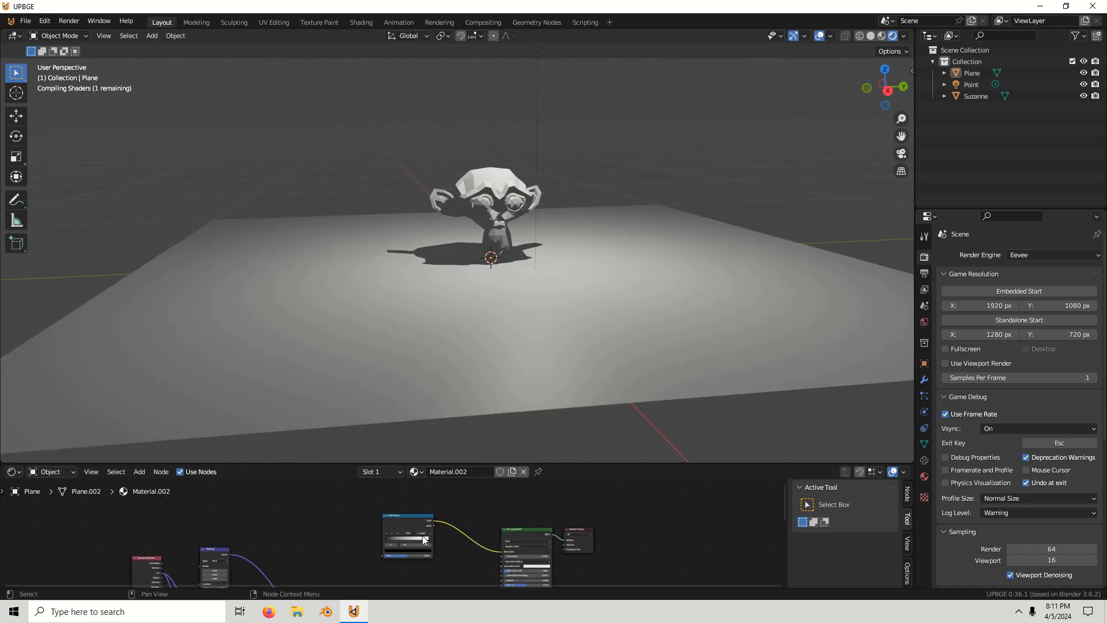
# Change the Color Ramp's white stop to a light turquoise.
pyautogui.click(424, 551)
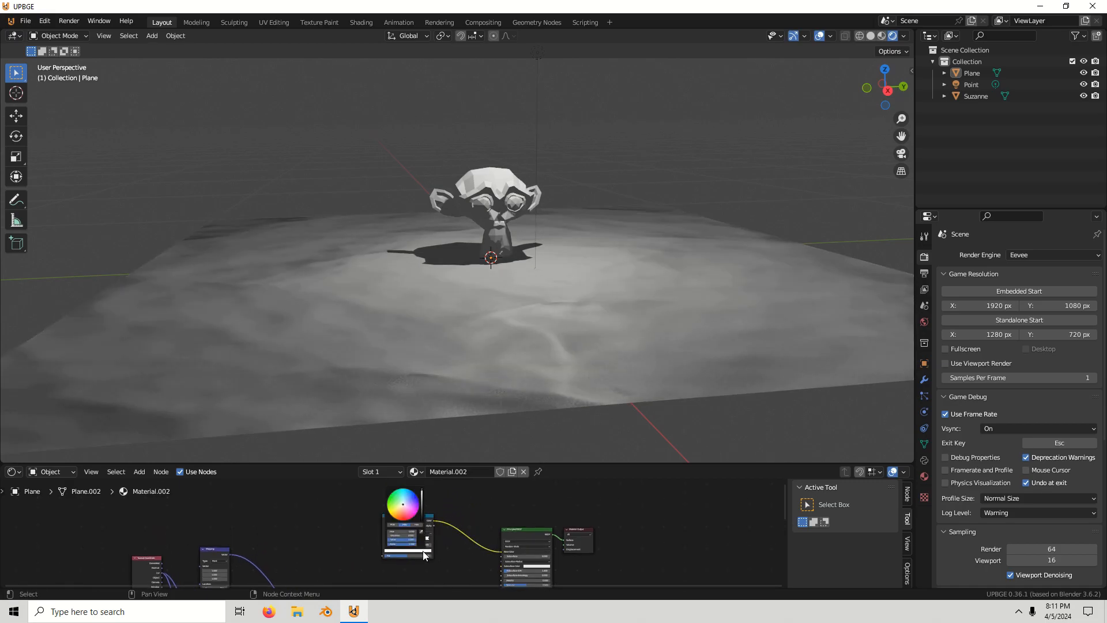
pyautogui.click(402, 508)
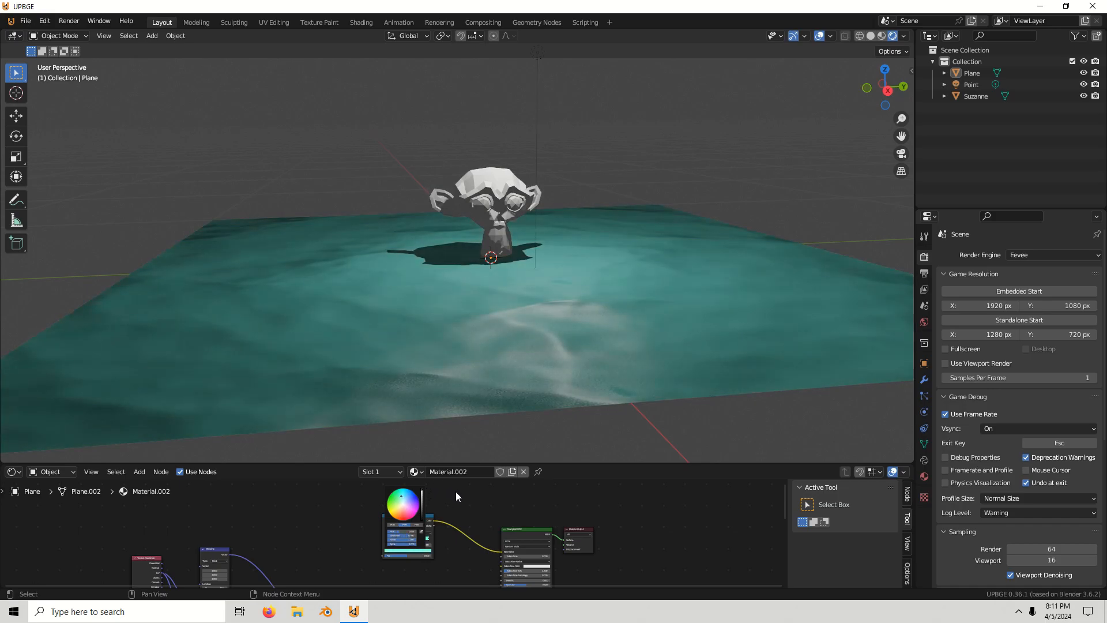
pyautogui.scroll(2, 413, 544)
# Select the water plane and set the Principled BSDF's Roughness to 0.
pyautogui.click(548, 397)
pyautogui.moveTo(558, 540); pyautogui.dragTo(484, 544, button='middle')
pyautogui.scroll(3, 422, 527)
pyautogui.scroll(1, 485, 544)
pyautogui.moveTo(451, 543); pyautogui.dragTo(429, 543)
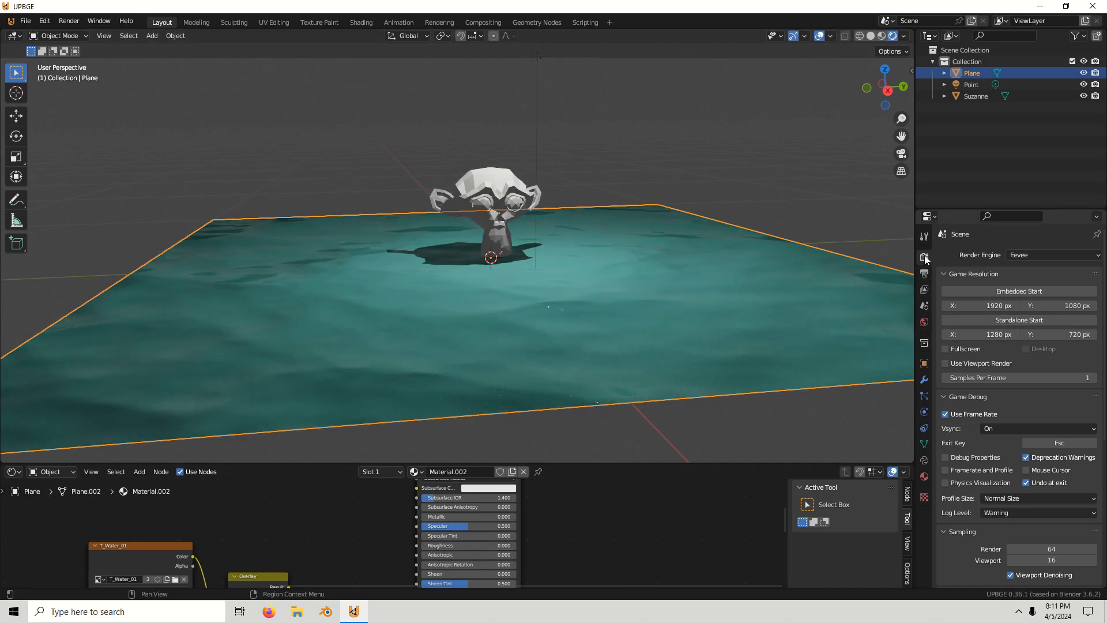
# Enable Screen Space Reflections in the render settings, check the water in the scene and reselect the plane.
pyautogui.scroll(-10, 957, 412)
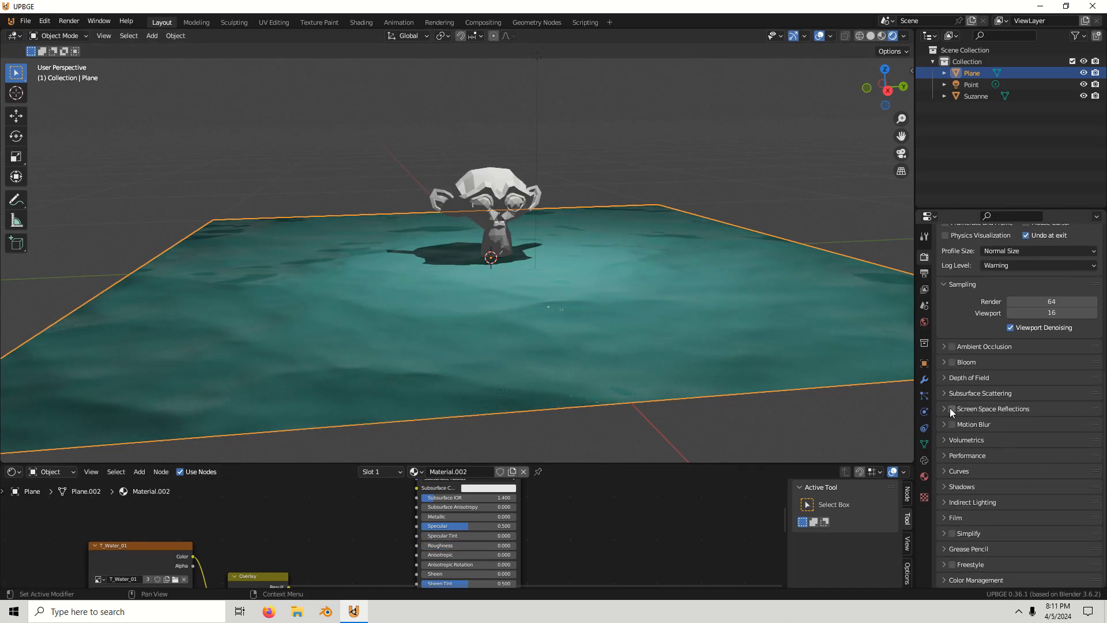
pyautogui.click(951, 408)
pyautogui.moveTo(750, 334); pyautogui.dragTo(673, 337, button='middle')
pyautogui.click(736, 206)
pyautogui.moveTo(737, 214); pyautogui.dragTo(722, 217, button='middle')
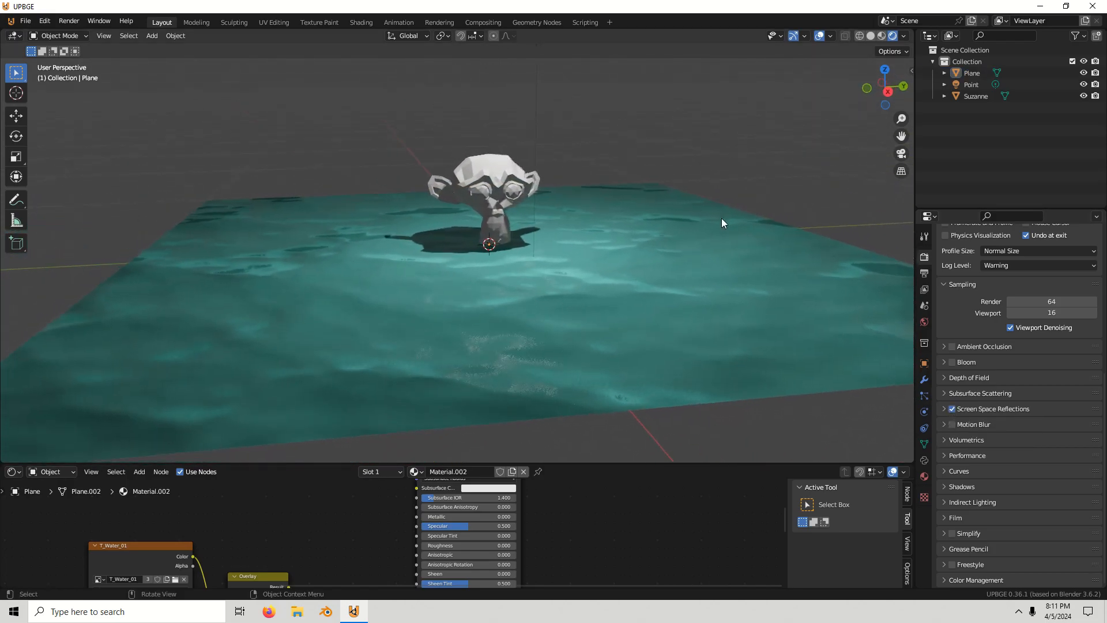
pyautogui.click(575, 312)
# Switch the node editor area to the Timeline.
pyautogui.scroll(-4, 519, 530)
pyautogui.moveTo(510, 569); pyautogui.dragTo(482, 554, button='middle')
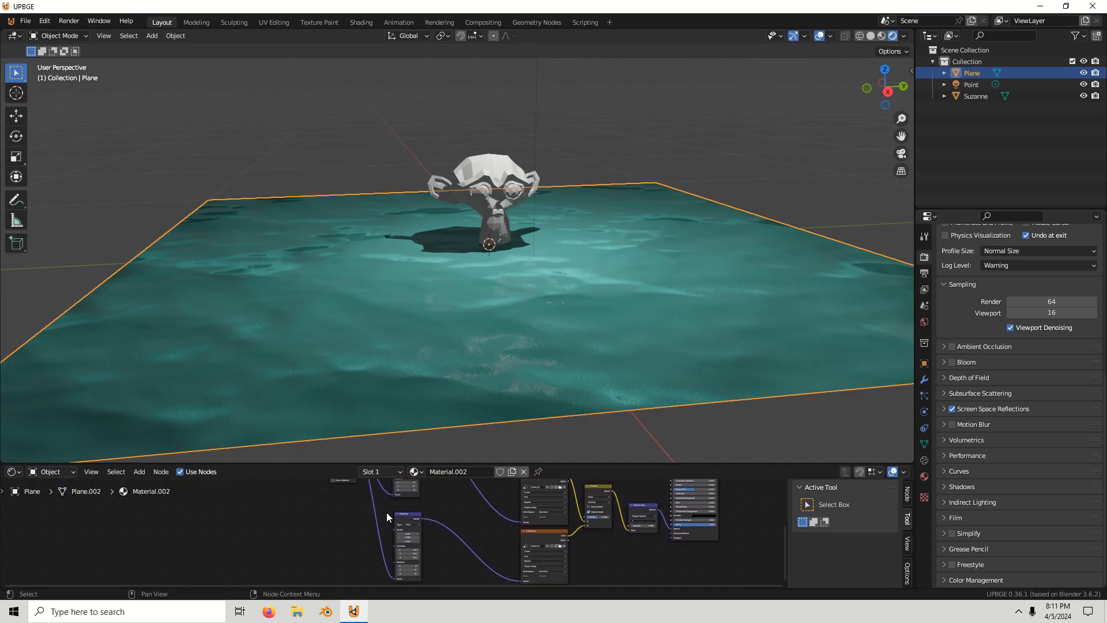
pyautogui.moveTo(389, 517); pyautogui.dragTo(368, 537, button='middle')
pyautogui.click(14, 471)
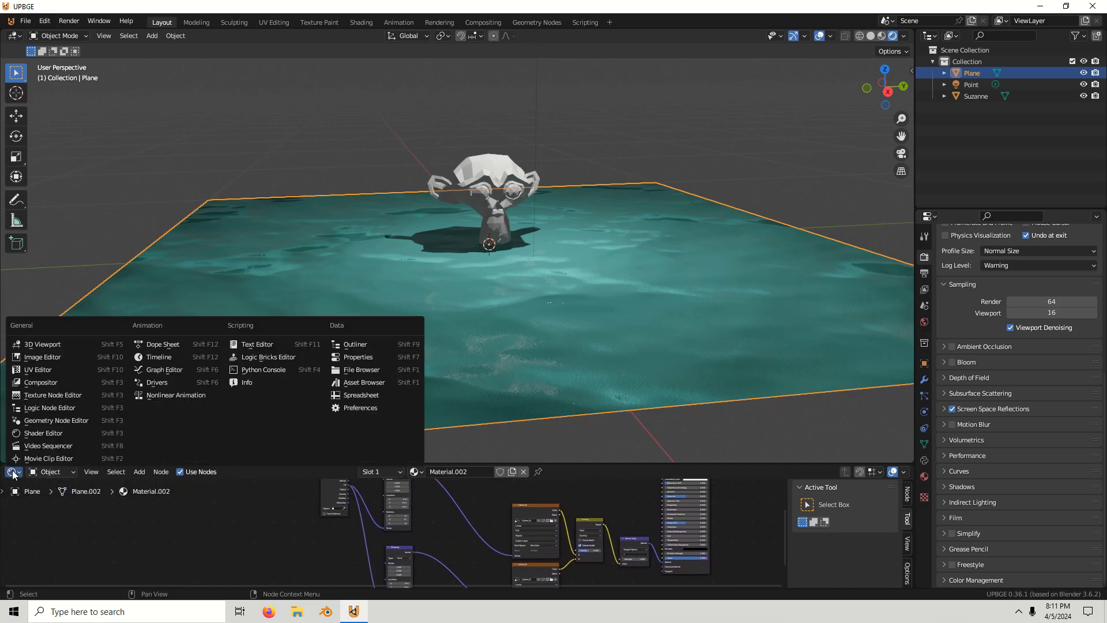
pyautogui.click(187, 356)
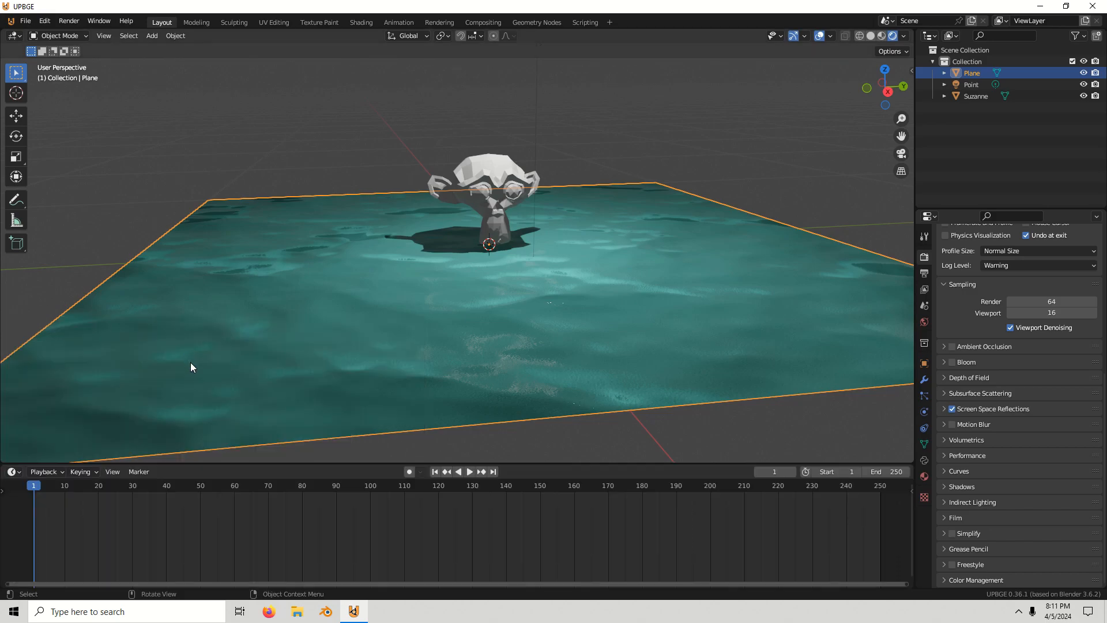
# Set the animation's end frame to 400.
pyautogui.click(888, 469)
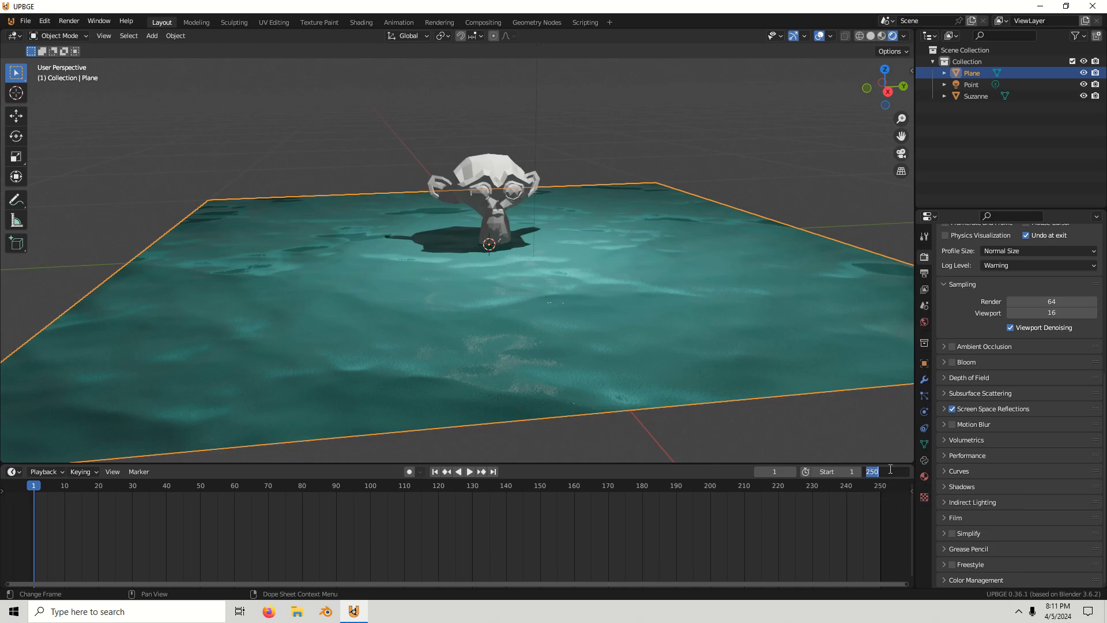
pyautogui.press('Return')
pyautogui.scroll(-5, 818, 544)
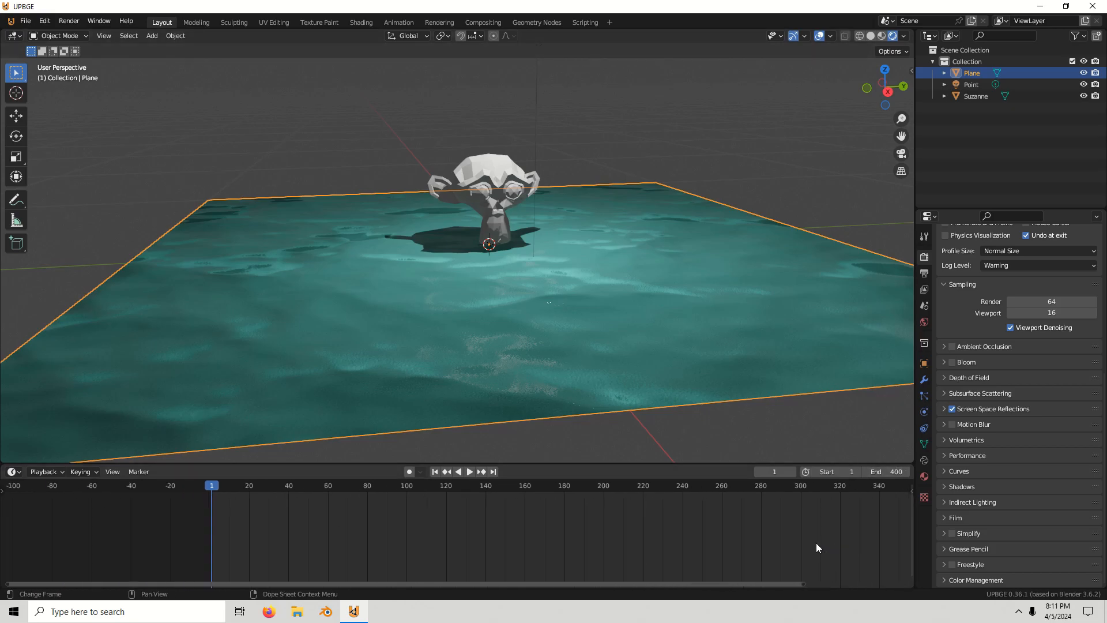
pyautogui.scroll(3, 736, 548)
# Set the animation's end frame to 200.
pyautogui.click(897, 472)
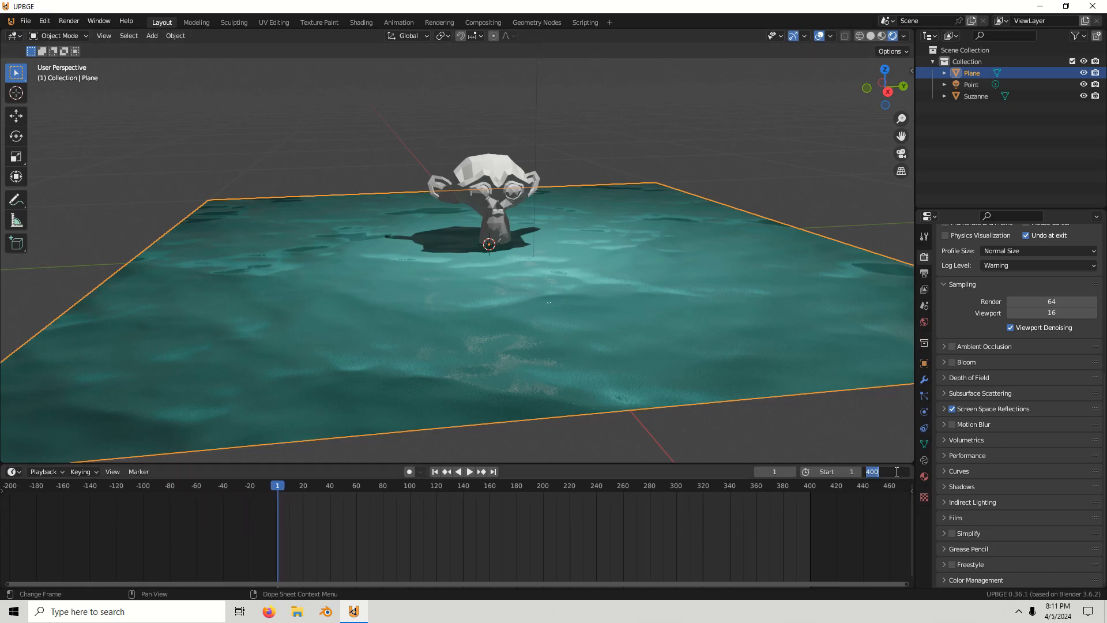
pyautogui.write('200')
pyautogui.press('Return')
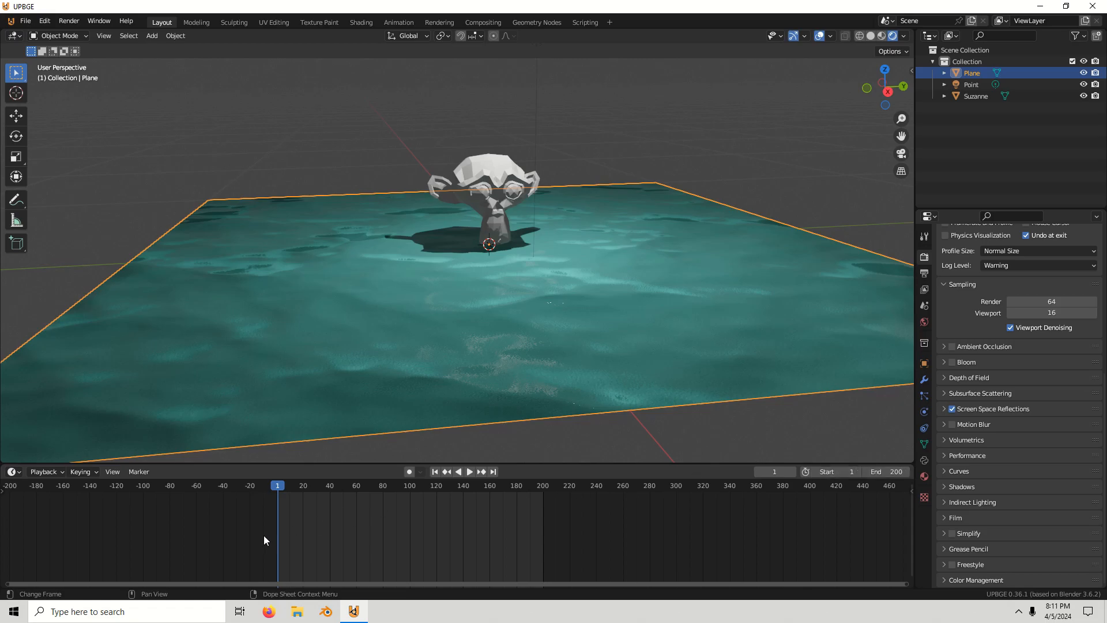
pyautogui.scroll(1, 263, 535)
# Switch the Timeline area back to the Shader Editor and focus on the first Mapping node's Location values.
pyautogui.click(18, 473)
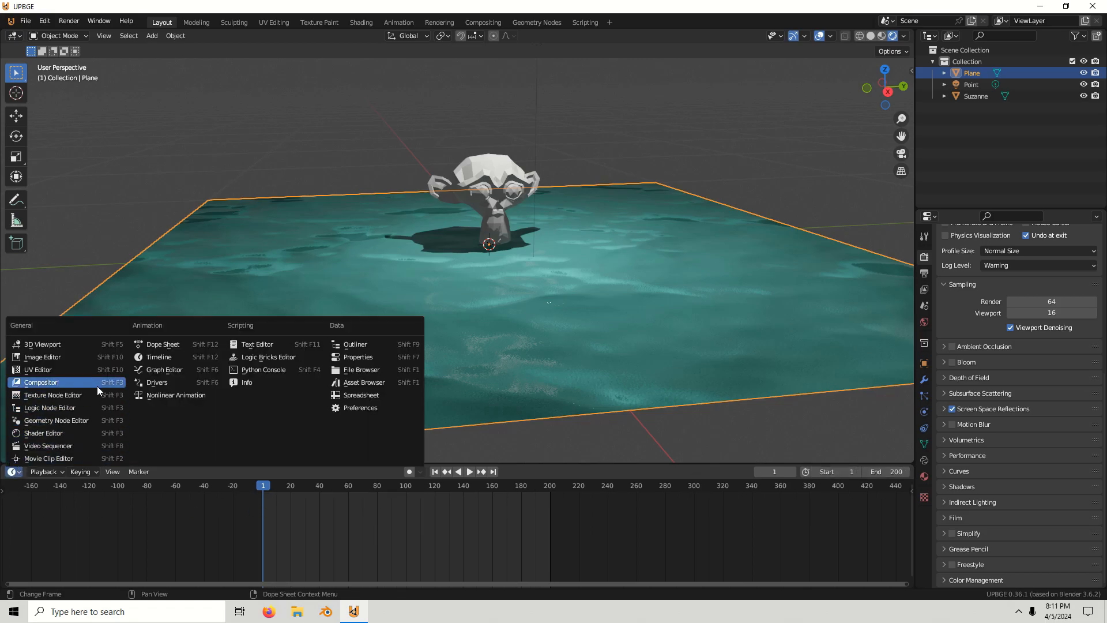
pyautogui.click(67, 431)
pyautogui.scroll(5, 433, 538)
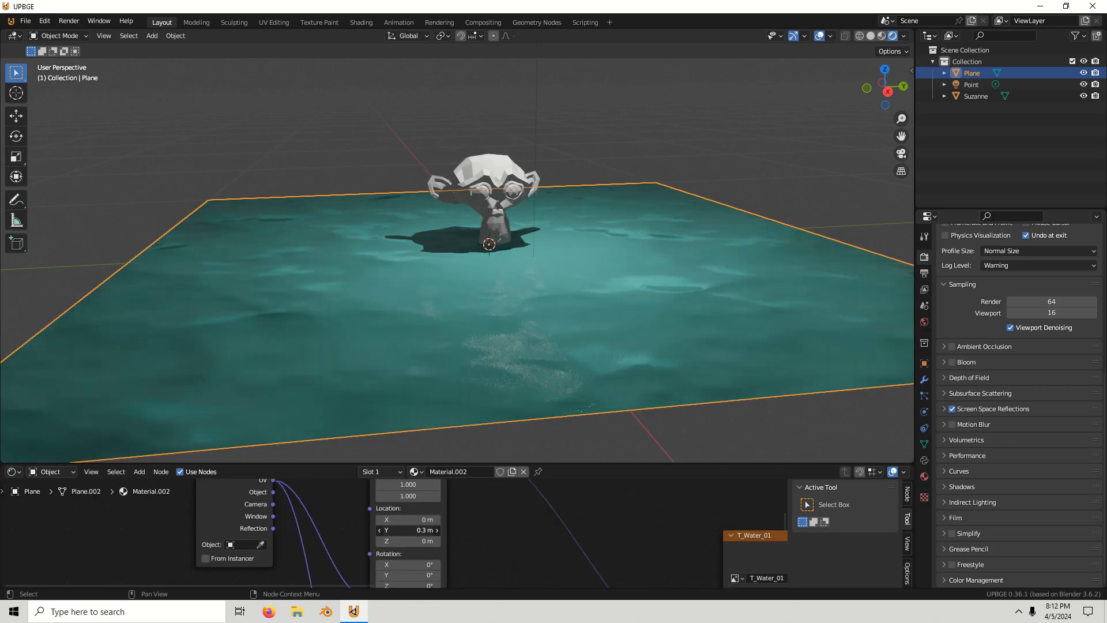
# Try shifting the first Mapping node's Location Y to preview the water motion, and reset it to 0.
pyautogui.moveTo(425, 531)
pyautogui.mouseDown()
pyautogui.moveTo(488, 530)
pyautogui.moveTo(444, 530)
pyautogui.mouseUp()
pyautogui.scroll(-1, 473, 549)
pyautogui.doubleClick(431, 529)
pyautogui.write('0')
pyautogui.press('Return')
# Insert a keyframe on the first Mapping node's Location values at frame 1.
pyautogui.moveTo(468, 548); pyautogui.dragTo(465, 455, button='middle')
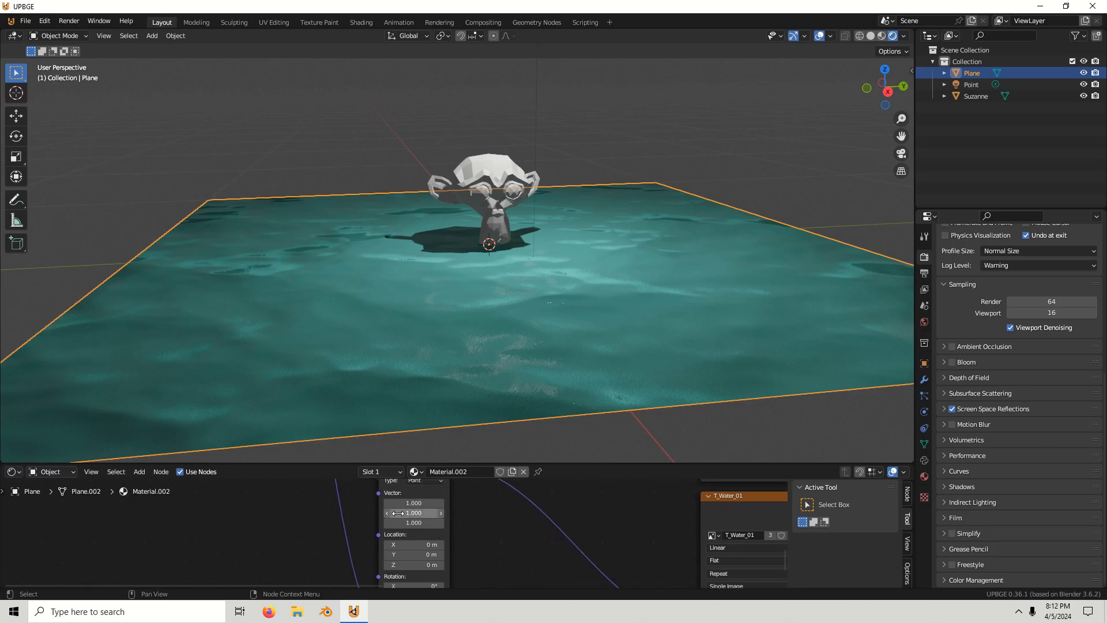
pyautogui.scroll(-2, 432, 503)
pyautogui.scroll(3, 432, 509)
pyautogui.scroll(-3, 494, 487)
pyautogui.moveTo(495, 486); pyautogui.dragTo(501, 582, button='middle')
pyautogui.scroll(4, 443, 542)
pyautogui.press('i')
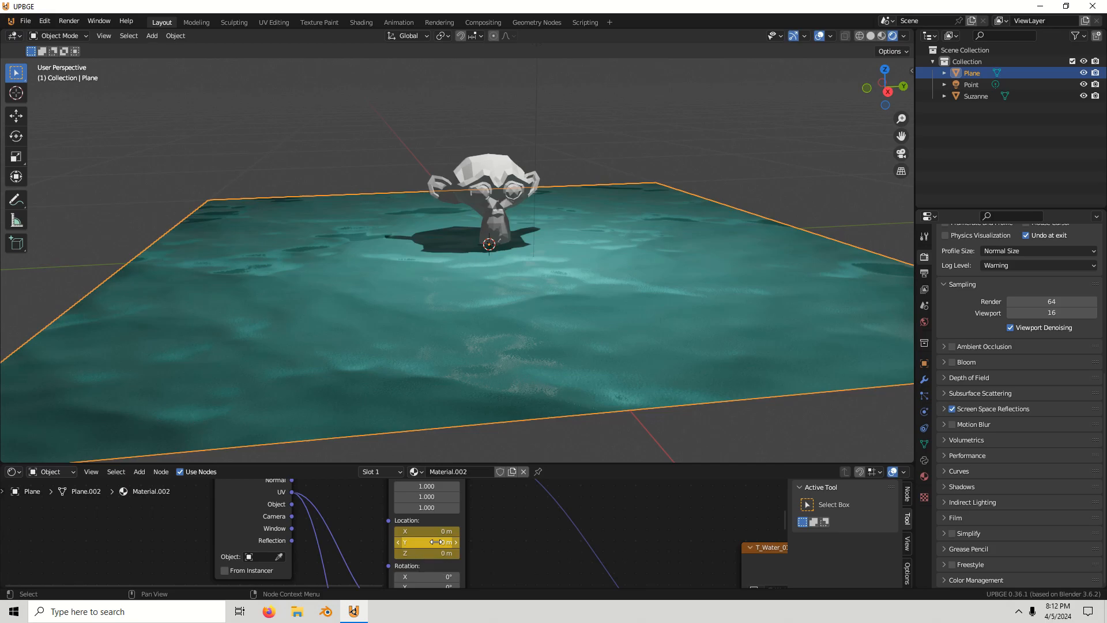
pyautogui.click(14, 471)
pyautogui.click(172, 378)
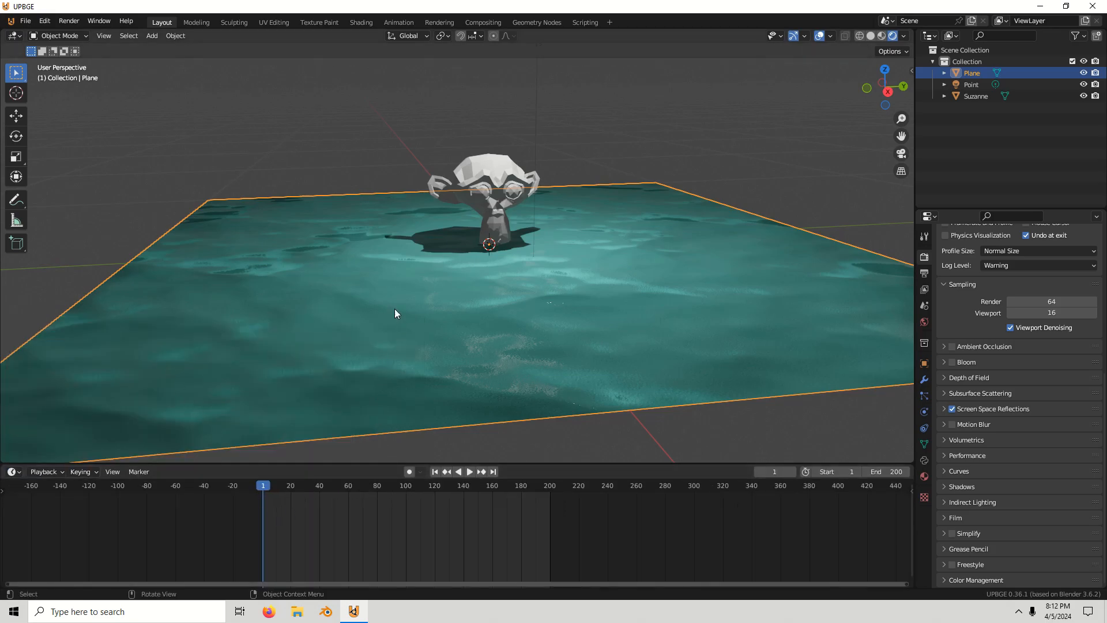
pyautogui.click(14, 472)
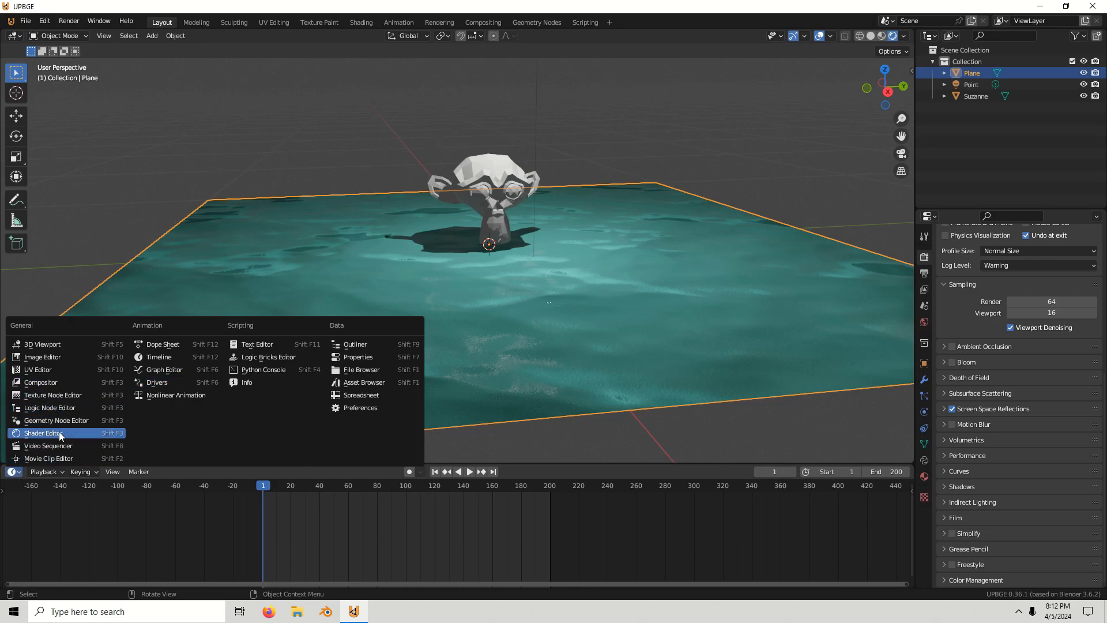
pyautogui.click(41, 433)
pyautogui.scroll(-5, 409, 530)
pyautogui.scroll(5, 448, 530)
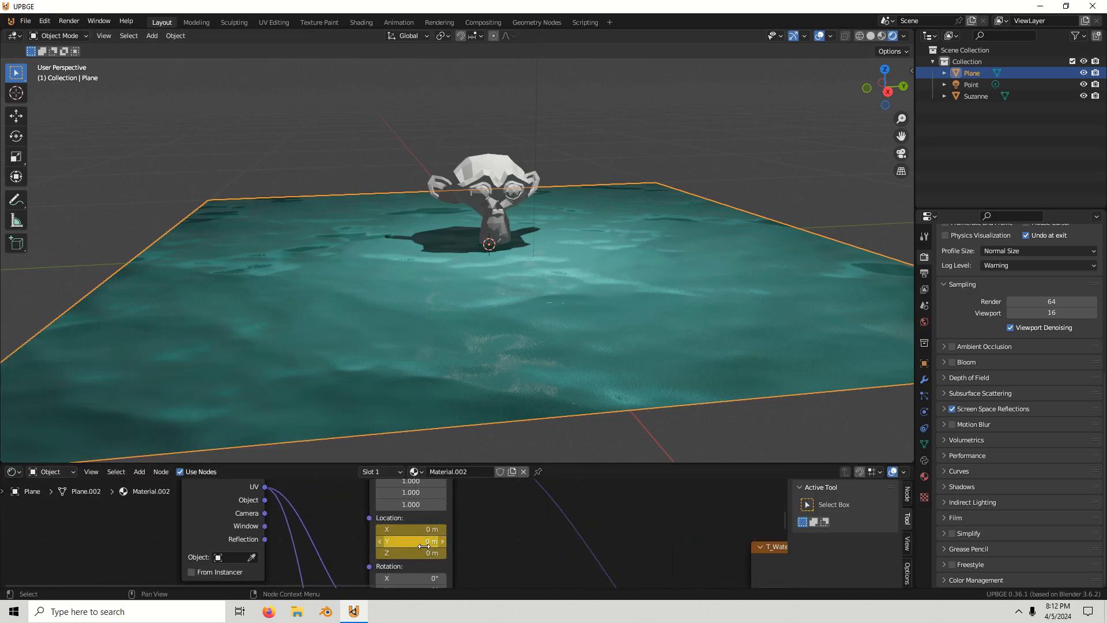
# Play the animation briefly in the Timeline, return to frame 1, and switch the area back to the Shader Editor.
pyautogui.click(17, 472)
pyautogui.click(158, 357)
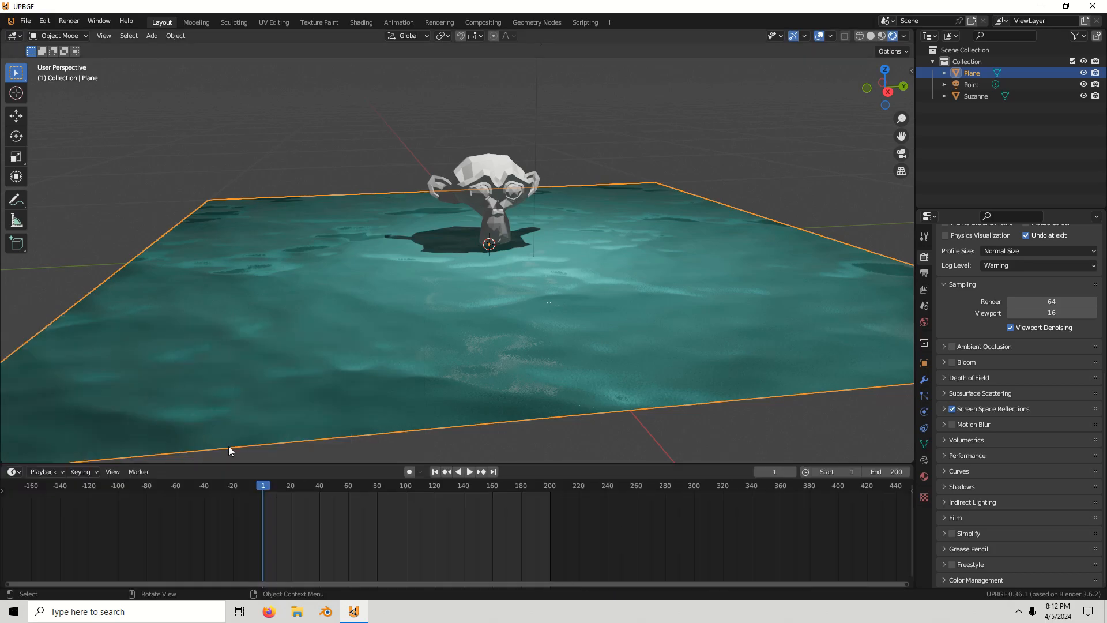
pyautogui.click(251, 483)
pyautogui.press('space')
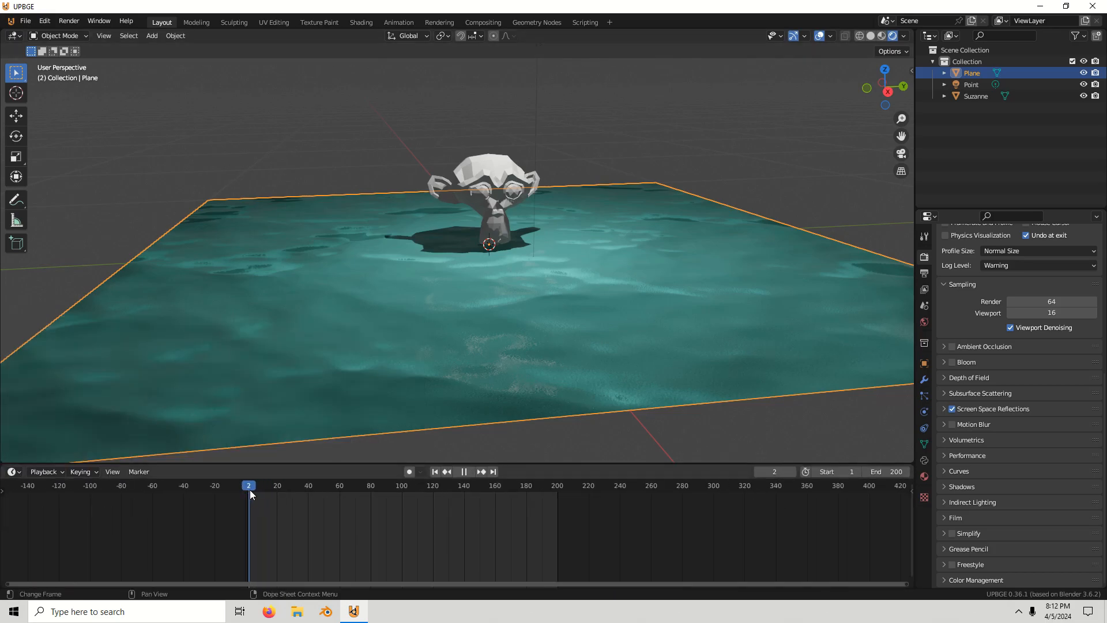
pyautogui.click(247, 490)
pyautogui.press('space')
pyautogui.click(14, 472)
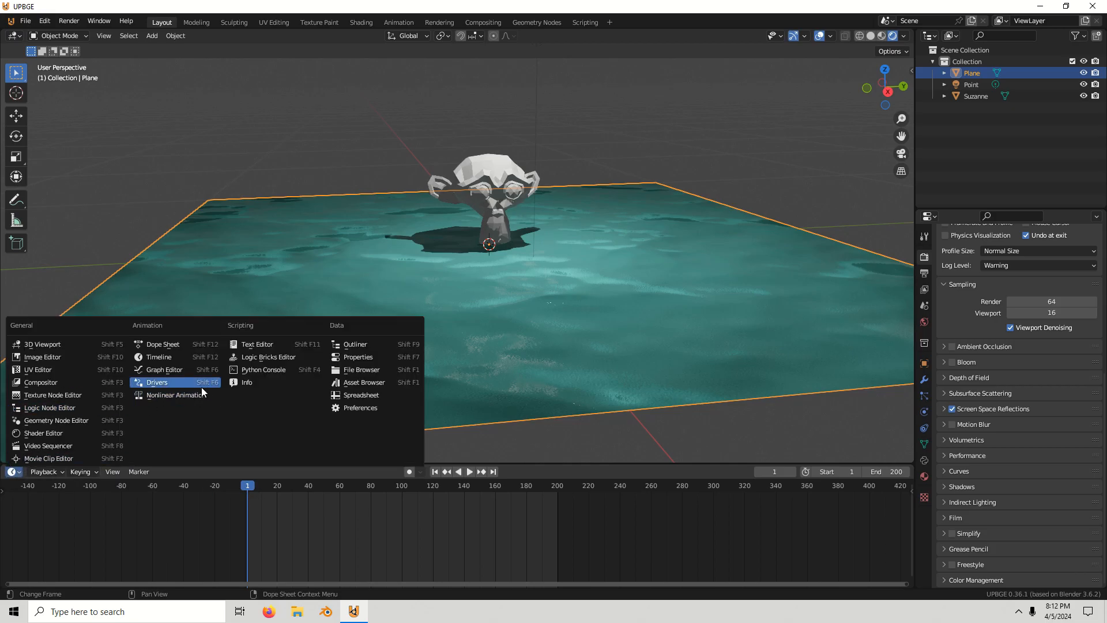
pyautogui.click(57, 432)
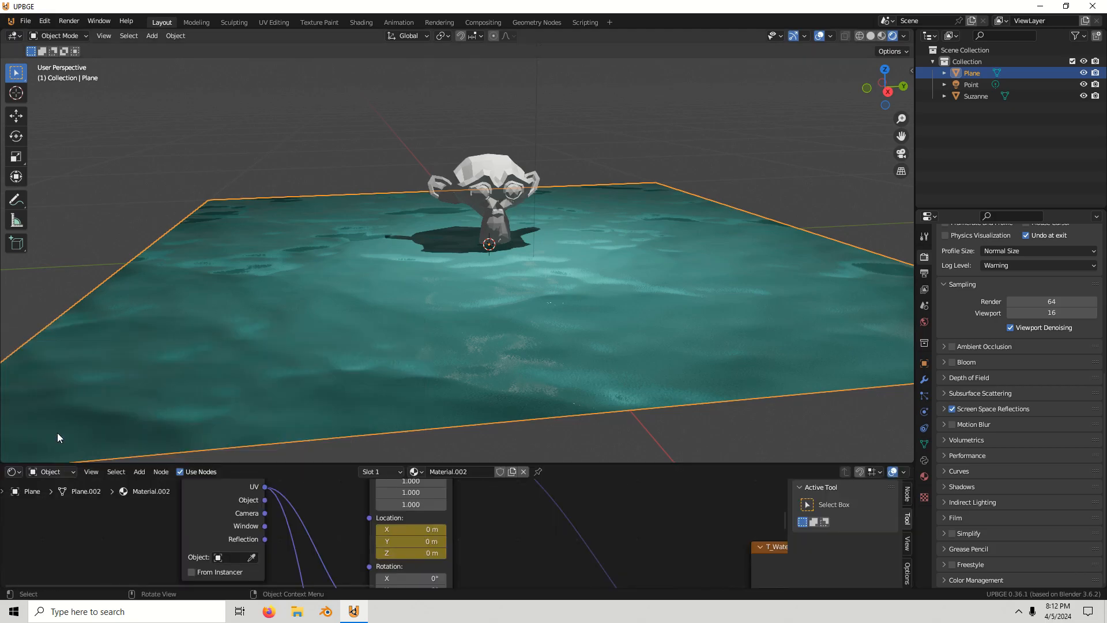
# Try a negative Location Y on the first Mapping node, and reset the value to 0.
pyautogui.scroll(-7, 399, 535)
pyautogui.moveTo(494, 564); pyautogui.dragTo(474, 546, button='middle')
pyautogui.scroll(1, 403, 517)
pyautogui.moveTo(401, 521); pyautogui.dragTo(402, 522)
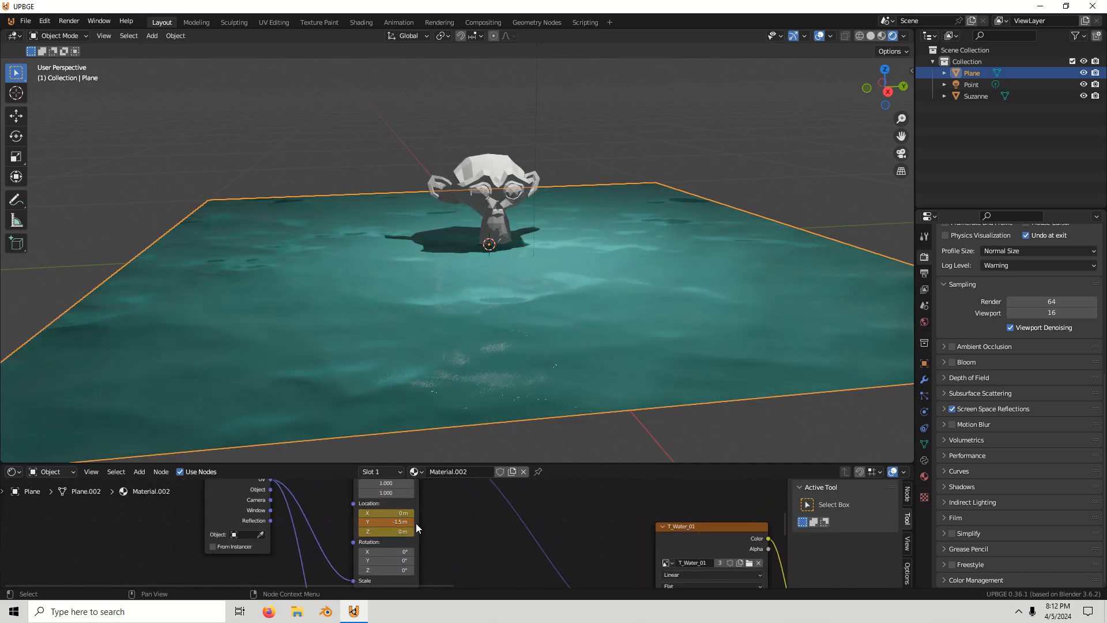
pyautogui.click(402, 523)
pyautogui.write('0')
pyautogui.press('Return')
pyautogui.scroll(1, 449, 525)
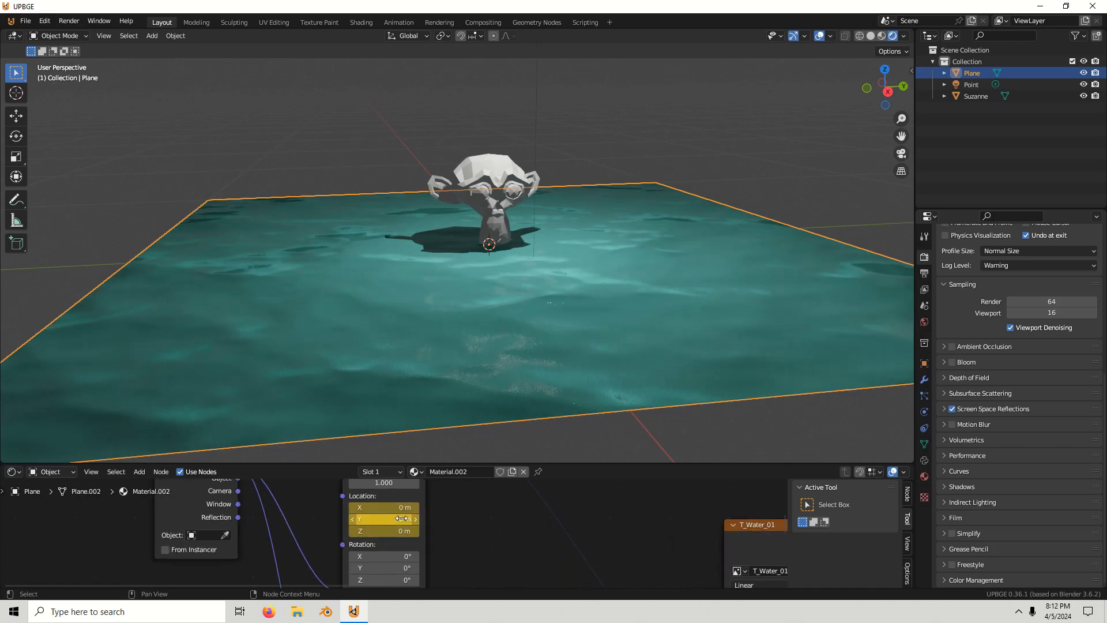
pyautogui.click(12, 472)
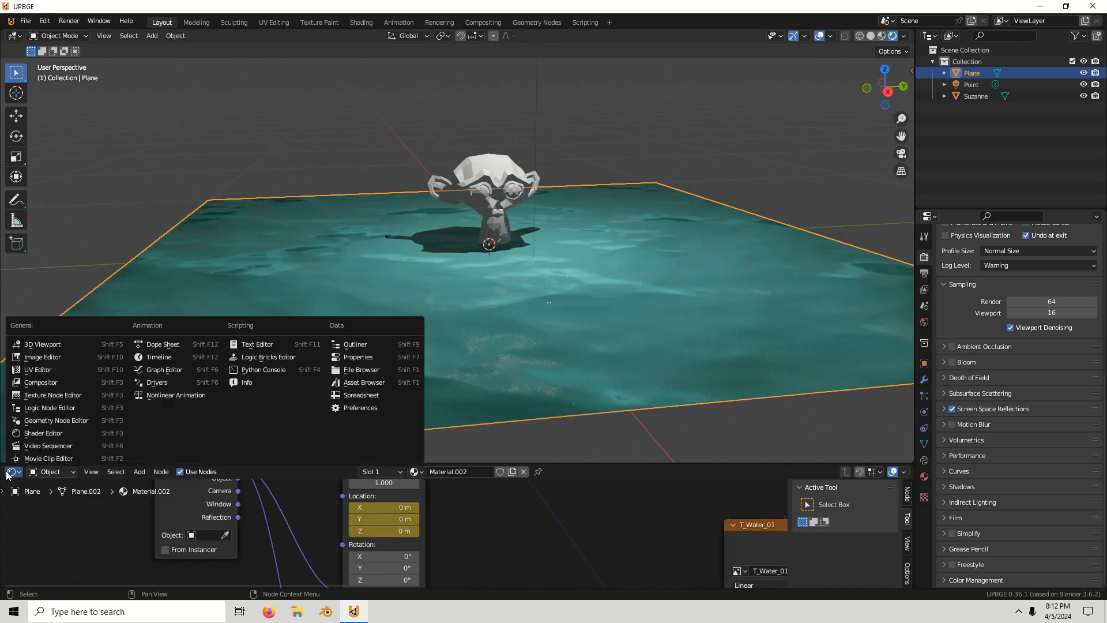
pyautogui.click(161, 357)
pyautogui.click(12, 471)
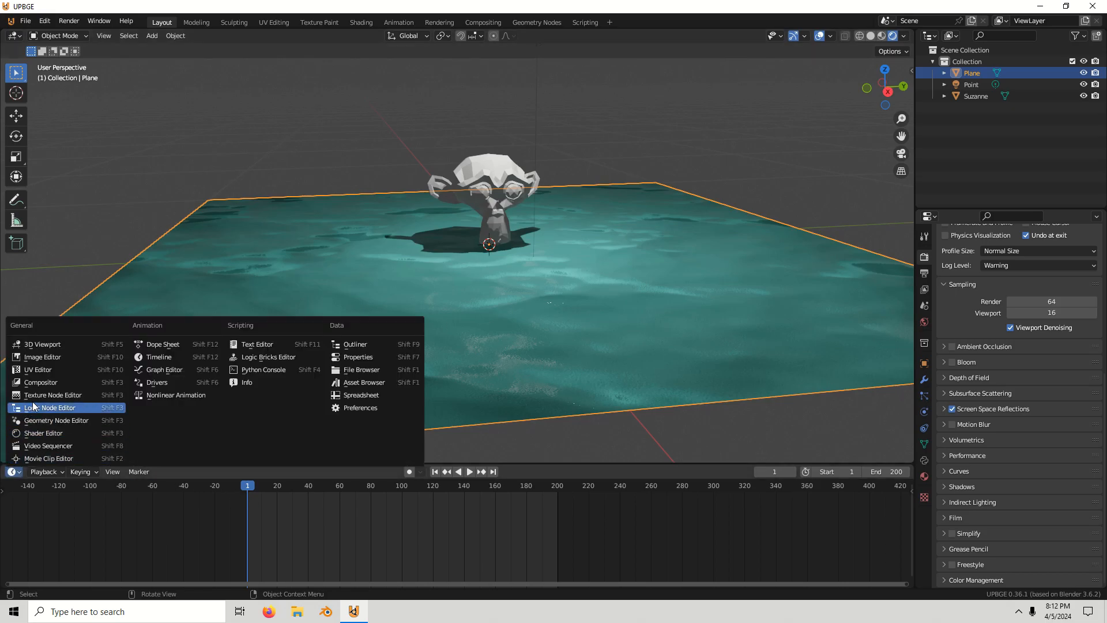
pyautogui.click(163, 357)
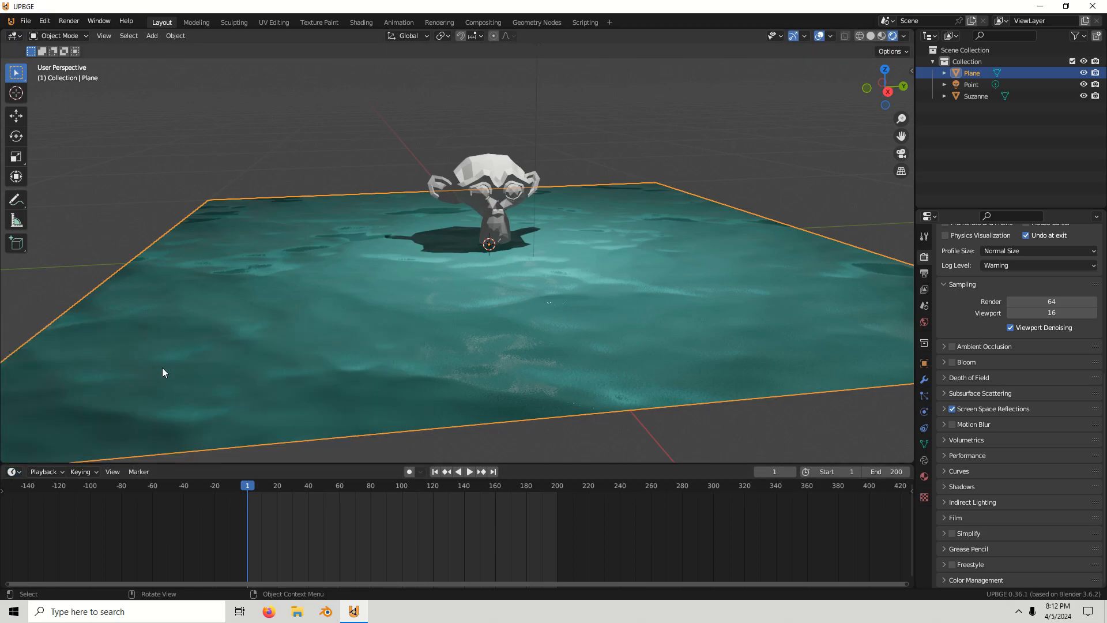
pyautogui.click(12, 474)
pyautogui.click(34, 433)
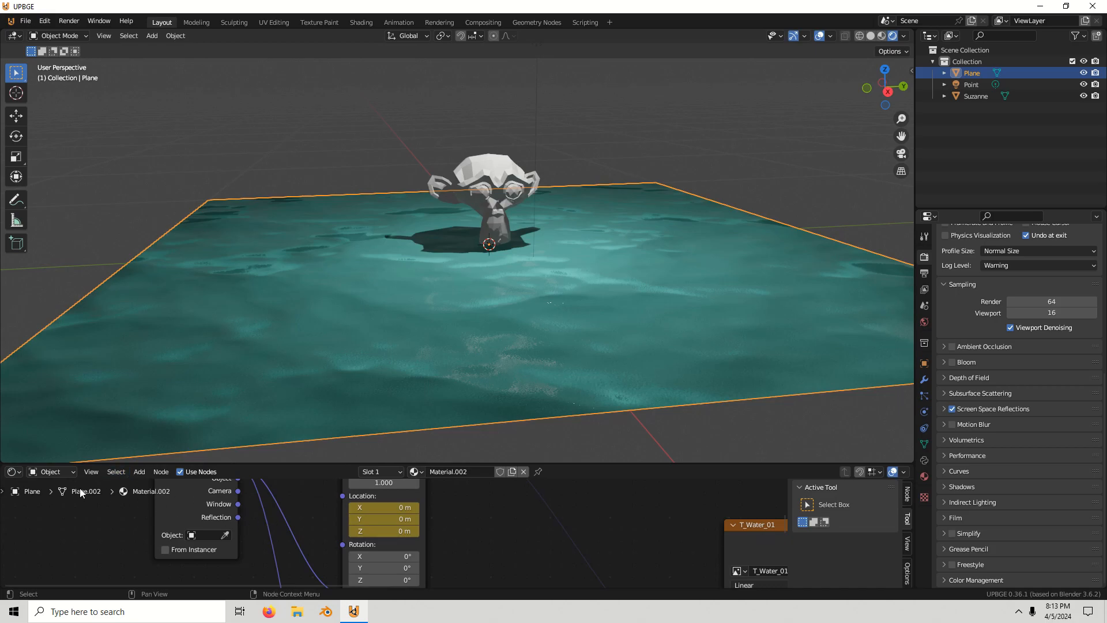
# At frame 200, set the first Mapping node's Location Y to 1 m and insert a keyframe on its Location values.
pyautogui.click(12, 471)
pyautogui.click(162, 361)
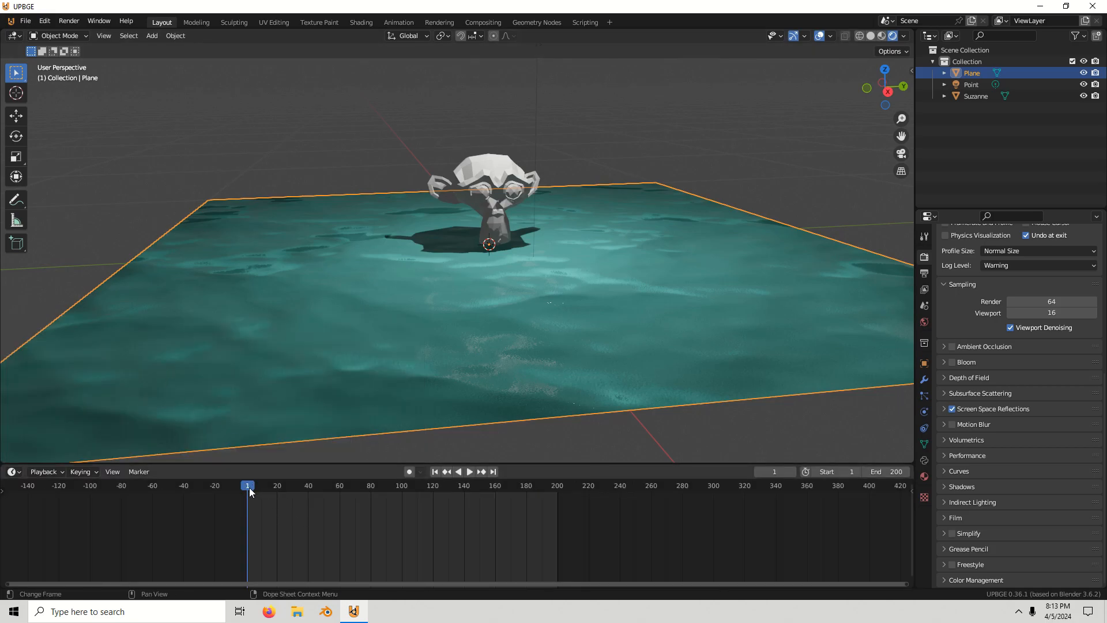
pyautogui.moveTo(250, 487); pyautogui.dragTo(558, 497)
pyautogui.click(12, 471)
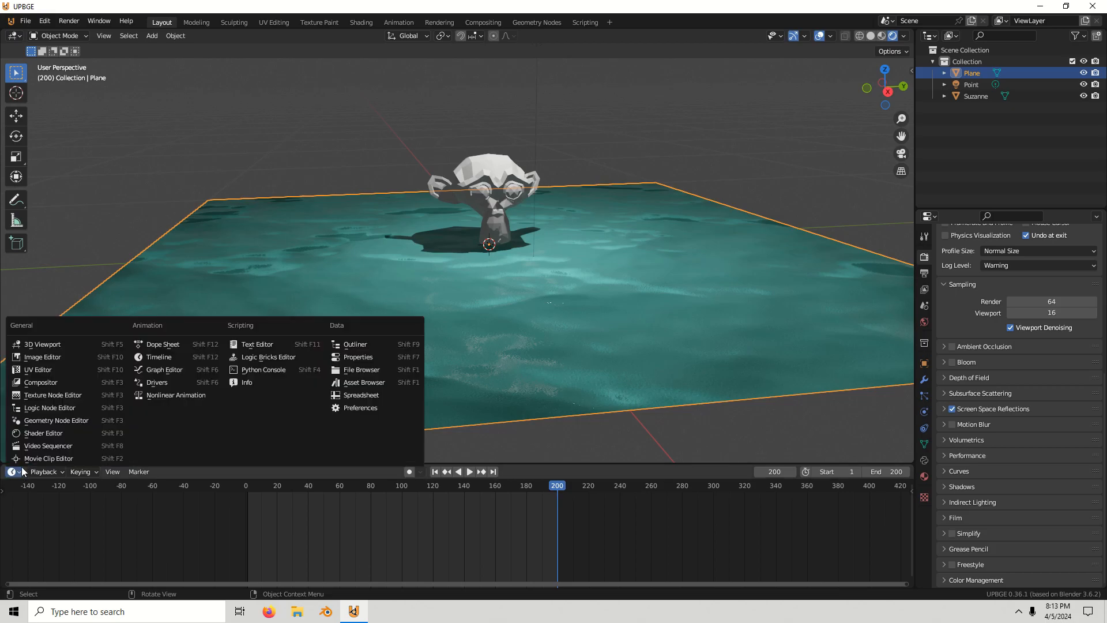
pyautogui.click(34, 434)
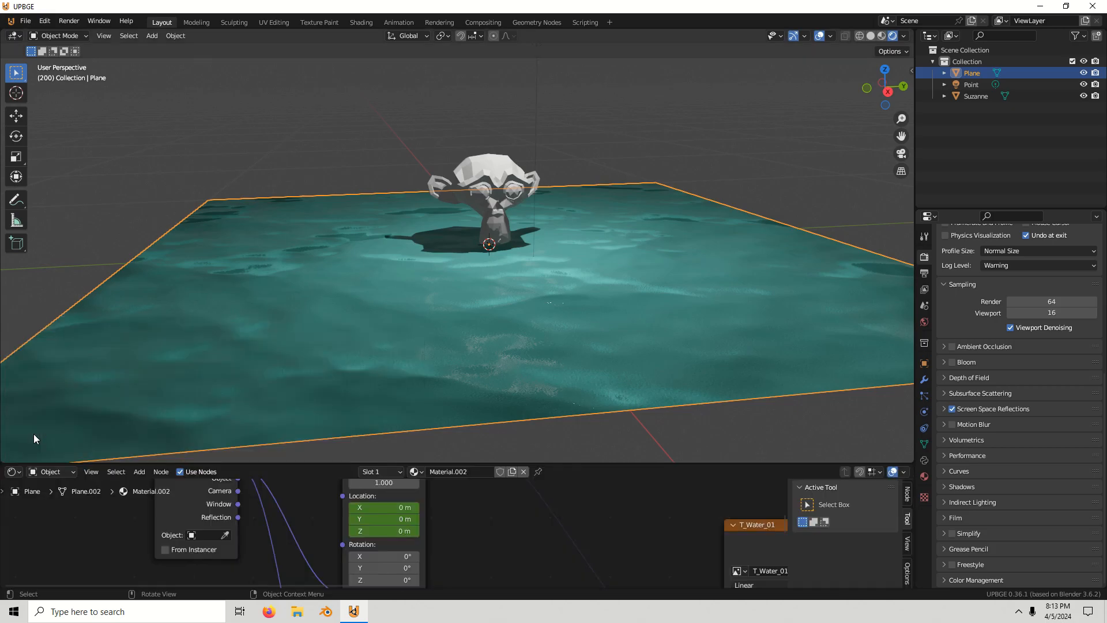
pyautogui.click(386, 519)
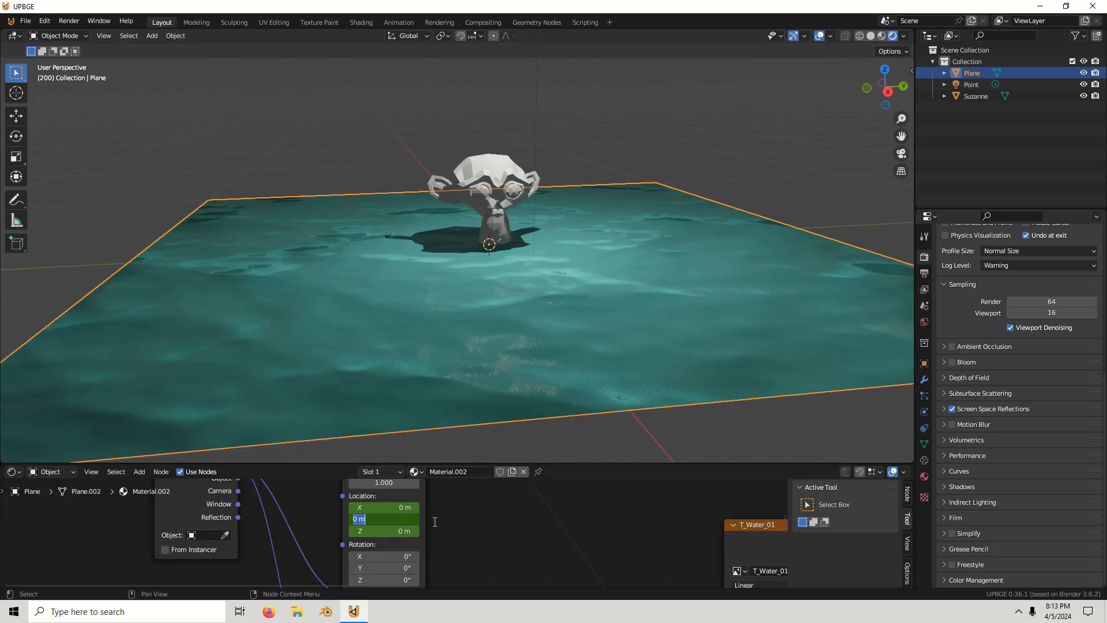
pyautogui.write('1')
pyautogui.press('Return')
pyautogui.press('i')
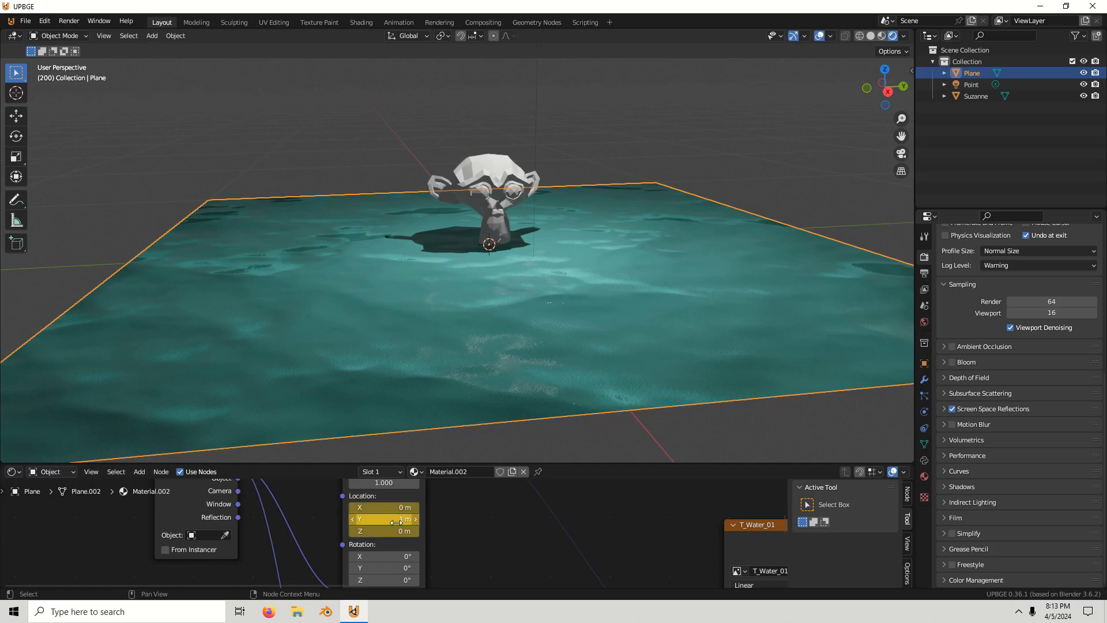
# Switch the area to the Timeline, play the keyframed water motion from frame 1, and stop it.
pyautogui.click(13, 472)
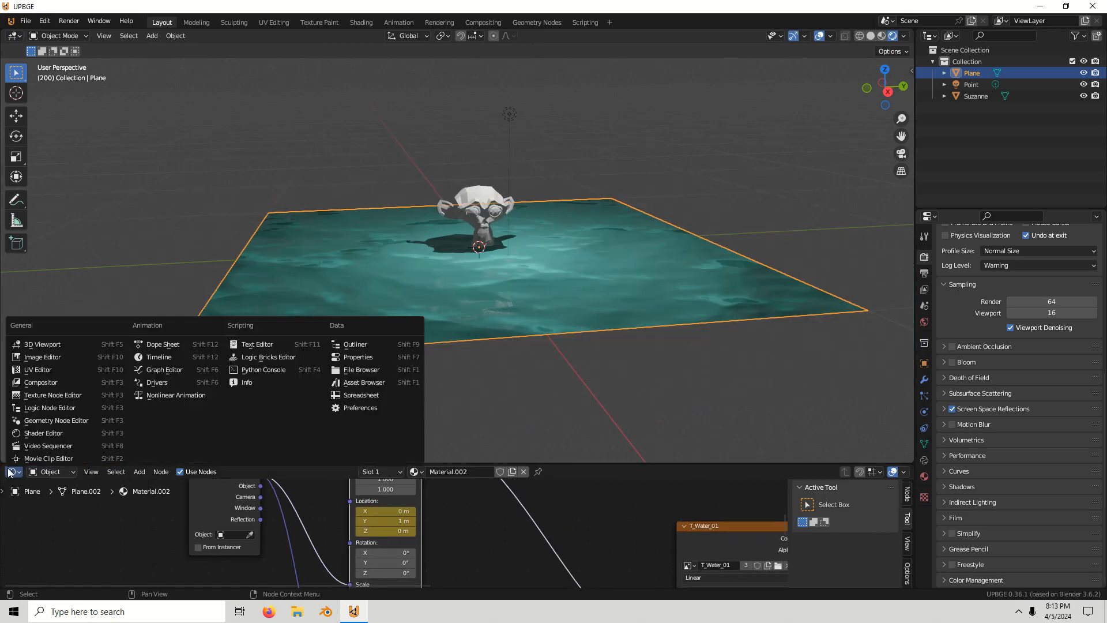
pyautogui.click(167, 358)
pyautogui.scroll(-3, 404, 502)
pyautogui.moveTo(536, 489); pyautogui.dragTo(290, 494)
pyautogui.press('space')
pyautogui.press('Escape')
pyautogui.click(12, 471)
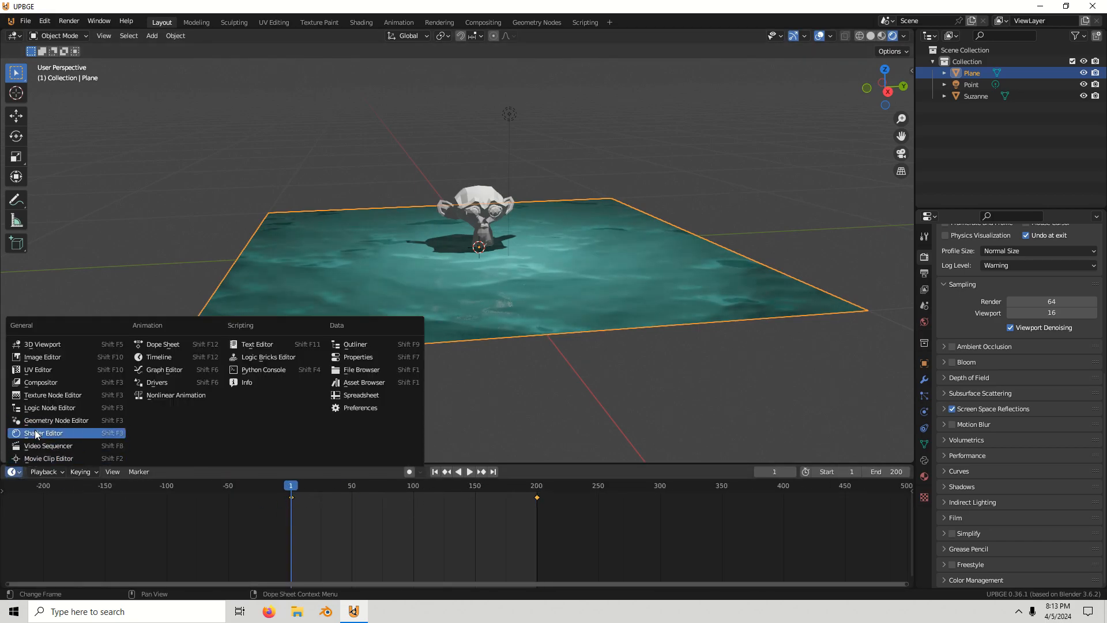
pyautogui.click(35, 428)
pyautogui.moveTo(338, 511); pyautogui.dragTo(349, 564, button='middle')
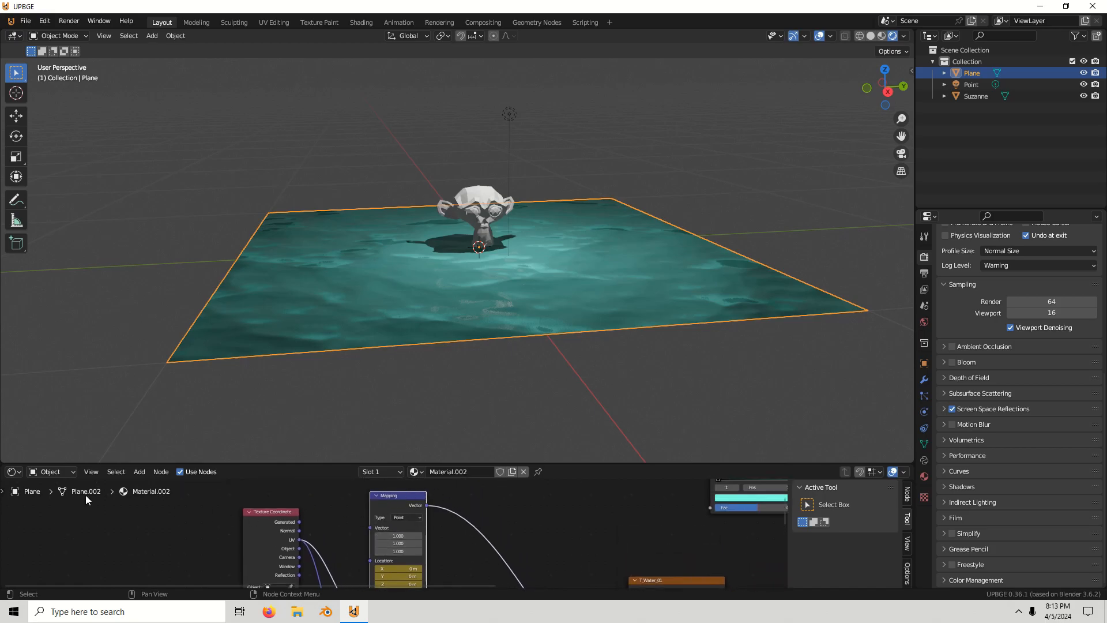
pyautogui.click(13, 471)
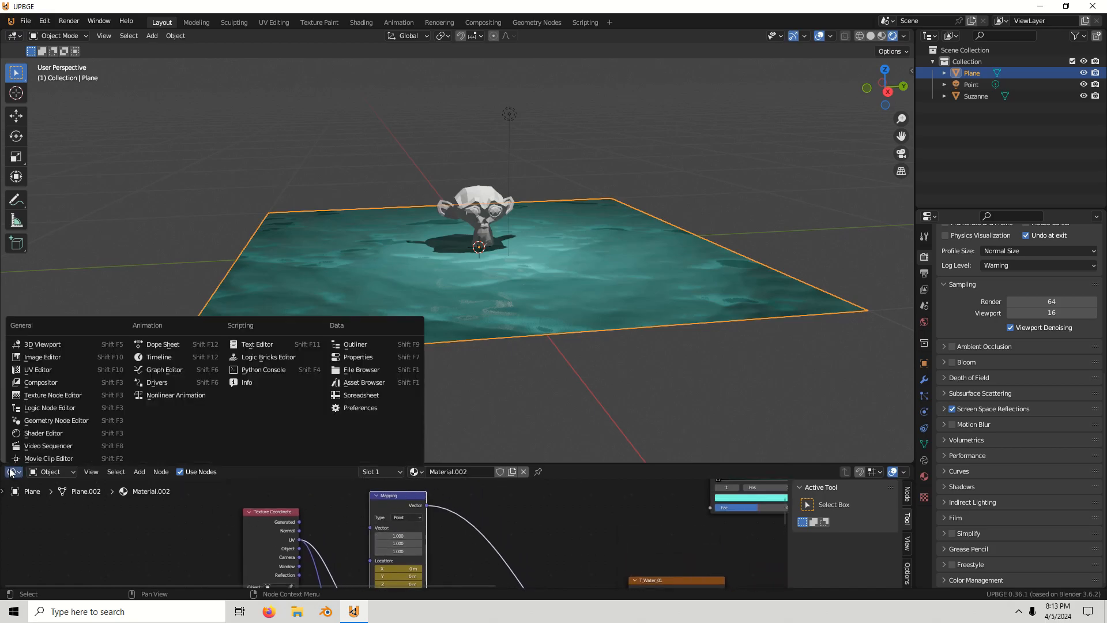
pyautogui.click(167, 357)
# Replay the opening frames of the animation to examine how the water's movement starts, and return to frame 1.
pyautogui.press('space')
pyautogui.moveTo(316, 489); pyautogui.dragTo(292, 498)
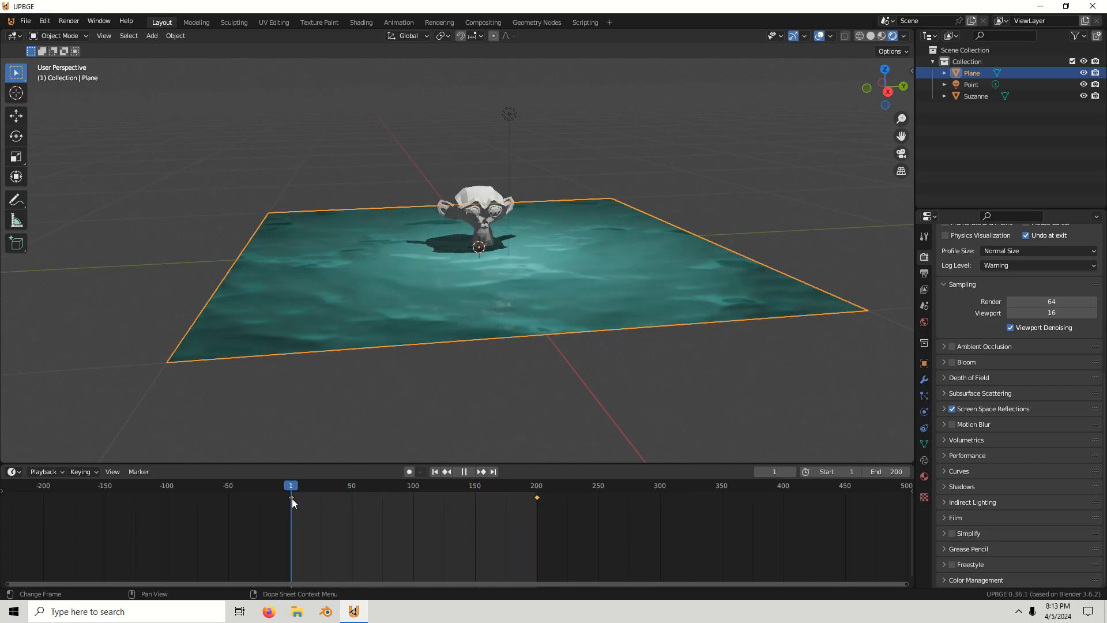
pyautogui.press('space')
pyautogui.rightClick(523, 509)
pyautogui.press('space')
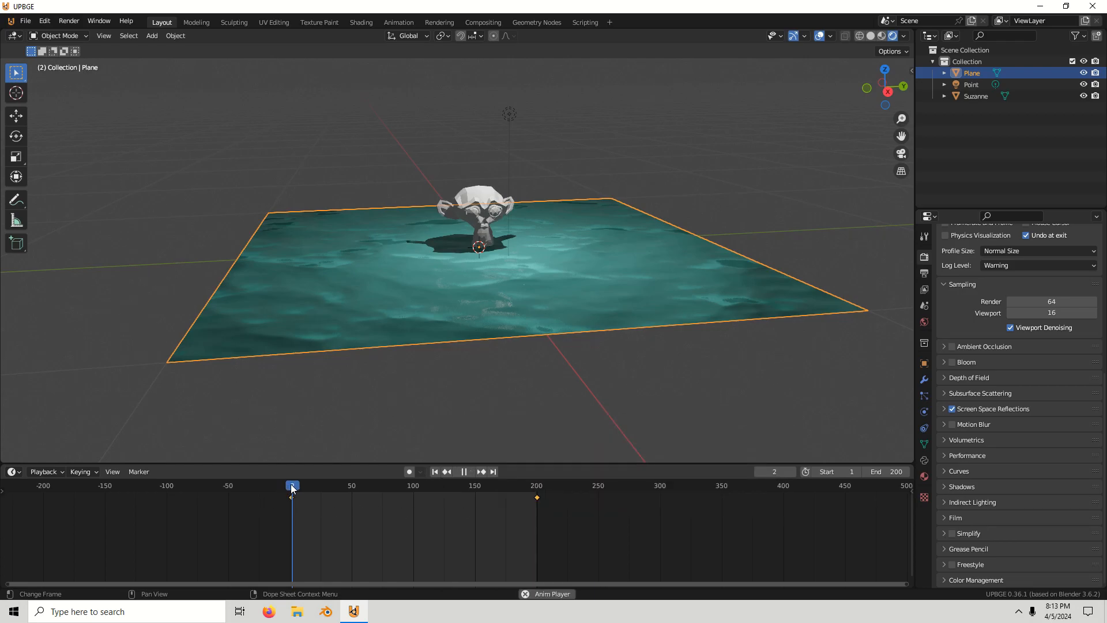
pyautogui.moveTo(360, 495); pyautogui.dragTo(292, 500)
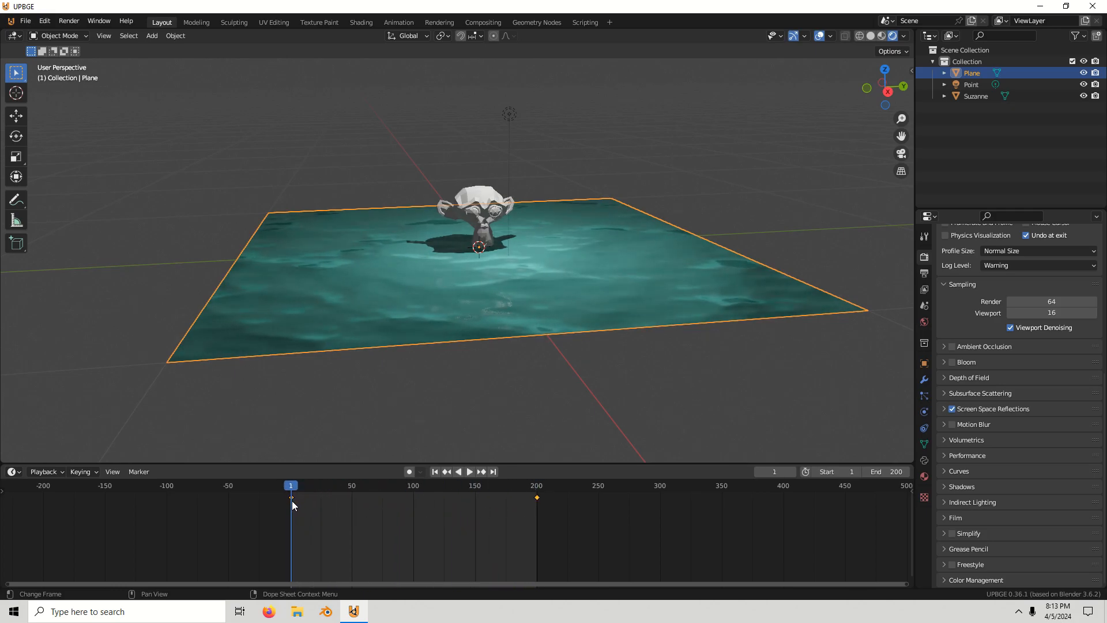
# Set the interpolation mode of the first Mapping node's Location keyframes to Linear.
pyautogui.rightClick(507, 510)
pyautogui.moveTo(506, 510)
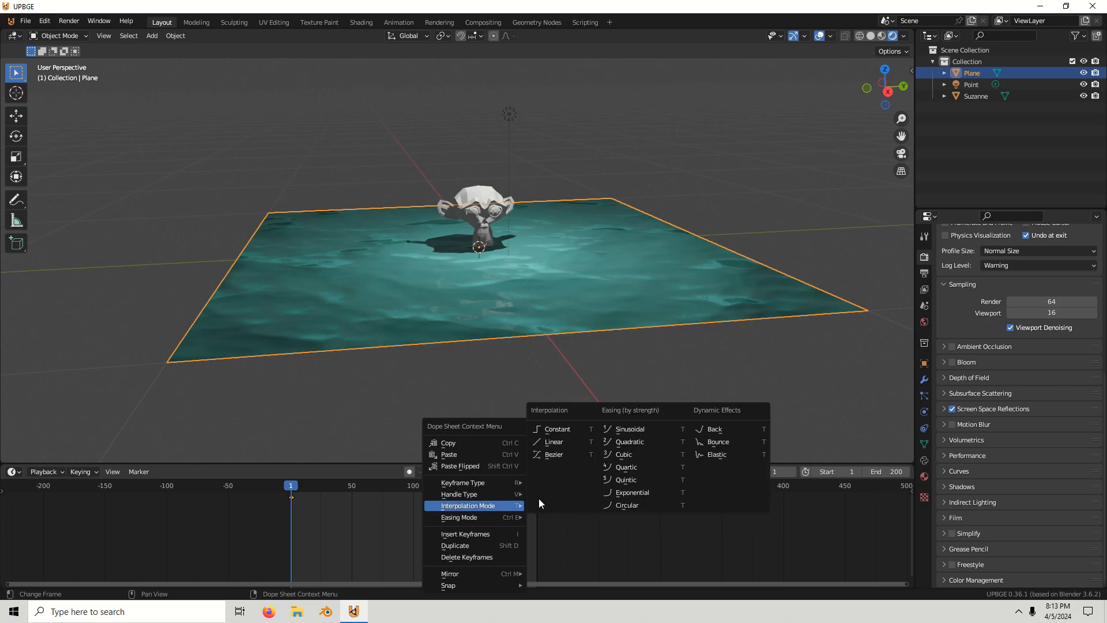
pyautogui.click(562, 441)
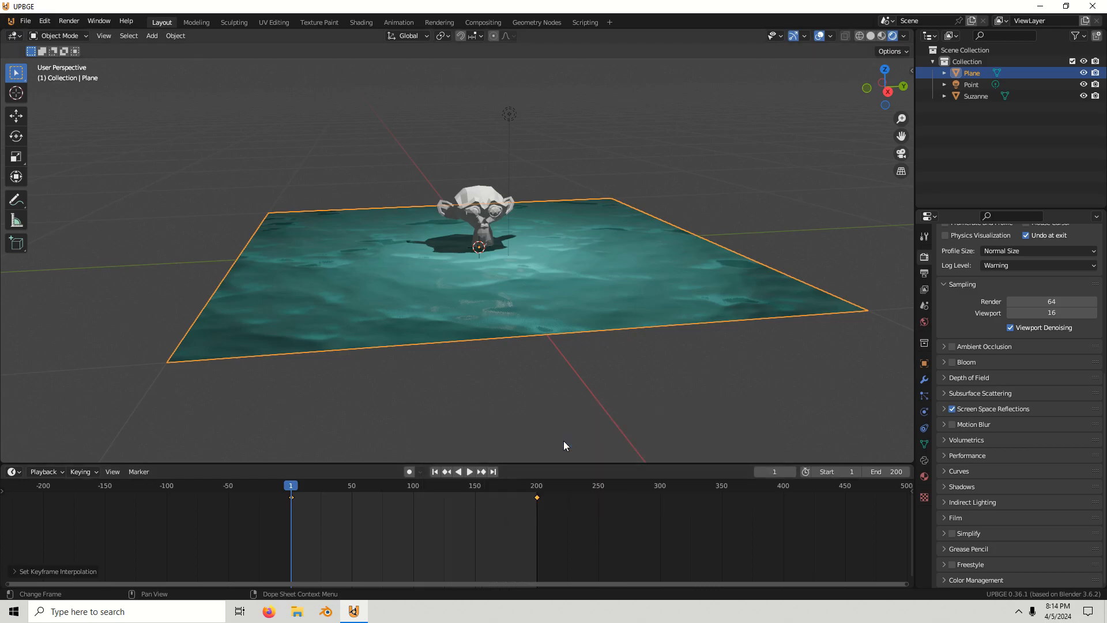
# Play the animation to examine the water motion with Linear interpolation, and return to frame 1.
pyautogui.press('space')
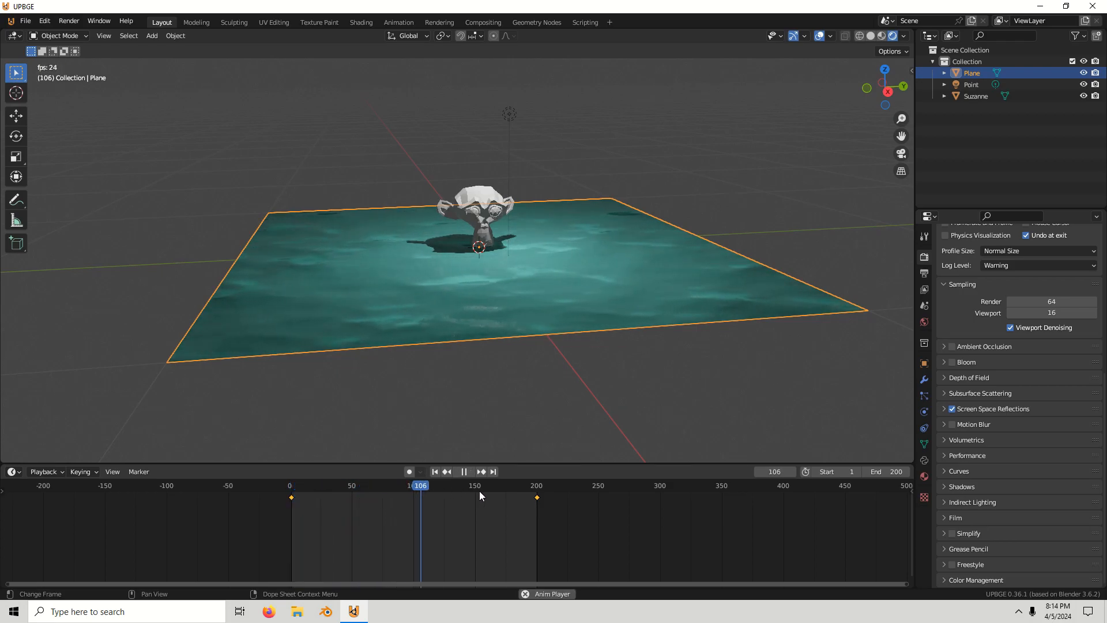
pyautogui.moveTo(490, 494); pyautogui.dragTo(292, 494)
pyautogui.press('space')
# Switch the Timeline area to the Shader Editor and focus on the second Mapping node's Location values.
pyautogui.click(13, 472)
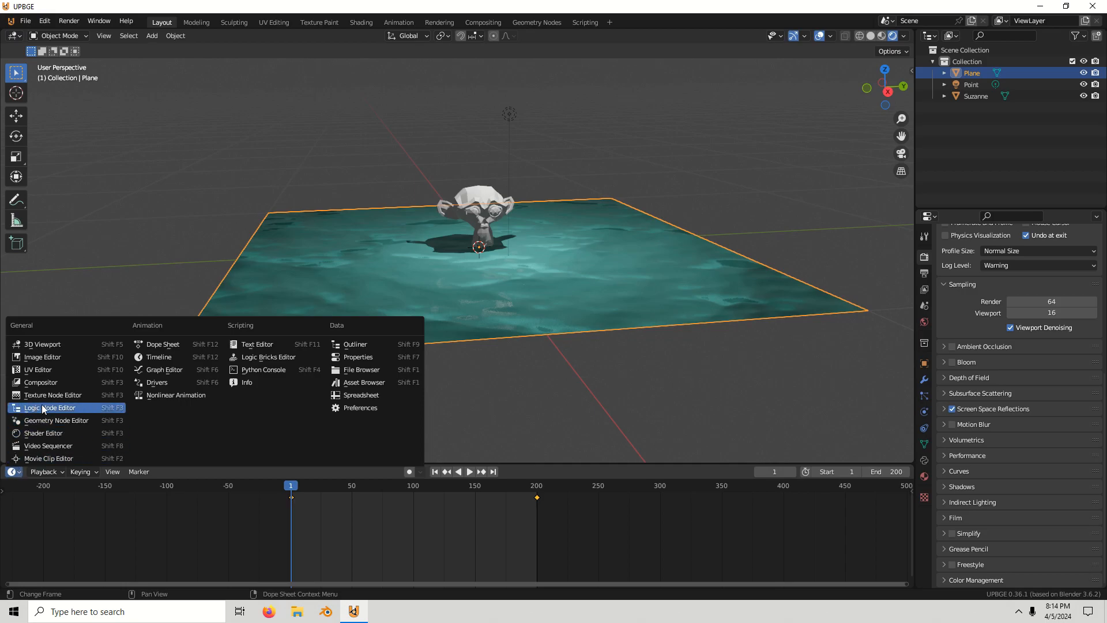
pyautogui.click(74, 431)
pyautogui.scroll(-1, 407, 566)
pyautogui.moveTo(451, 543); pyautogui.dragTo(449, 478, button='middle')
pyautogui.scroll(4, 404, 557)
pyautogui.scroll(-2, 418, 523)
pyautogui.moveTo(450, 568); pyautogui.dragTo(450, 533, button='middle')
pyautogui.scroll(2, 451, 493)
pyautogui.scroll(2, 449, 536)
pyautogui.scroll(1, 418, 522)
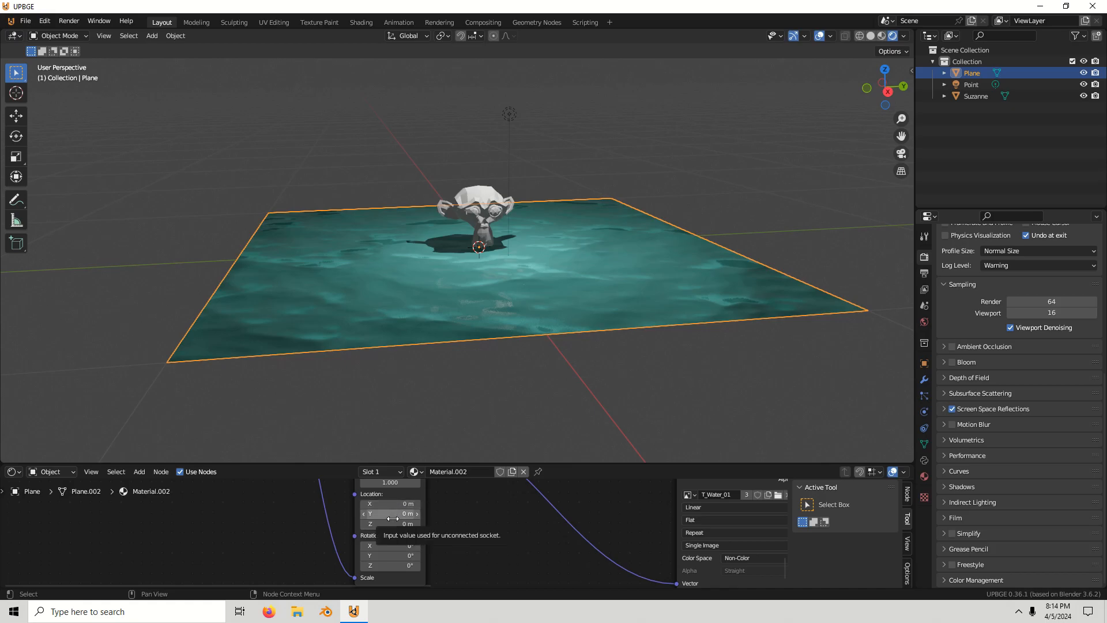
# Select the second Mapping node, check the current frame in the Timeline, and insert a keyframe on its Location values at frame 1.
pyautogui.click(13, 471)
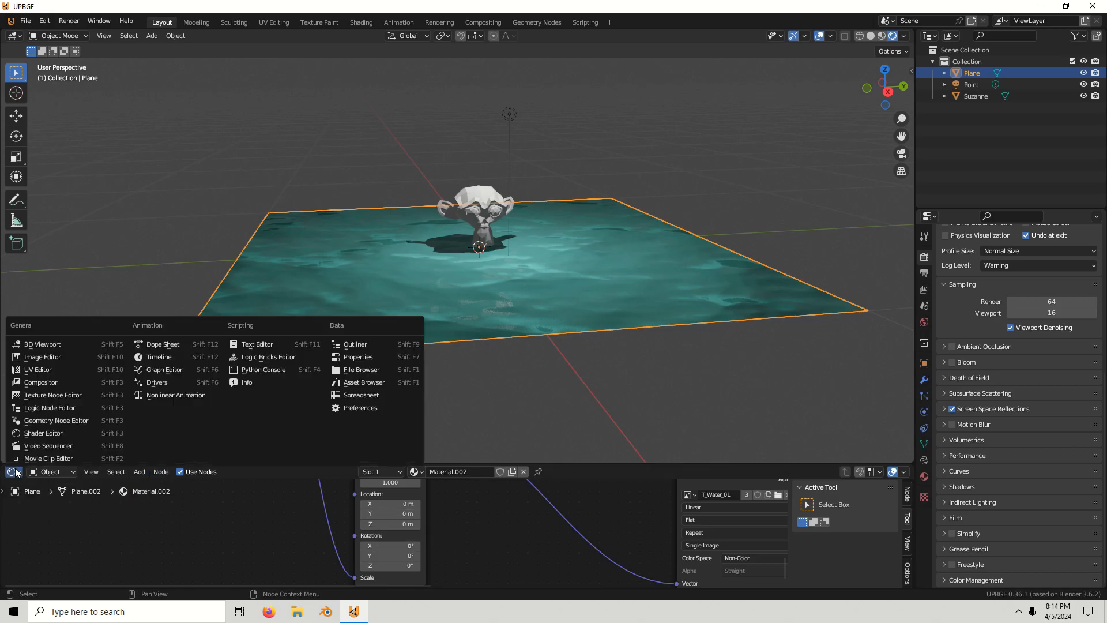
pyautogui.scroll(-3, 486, 510)
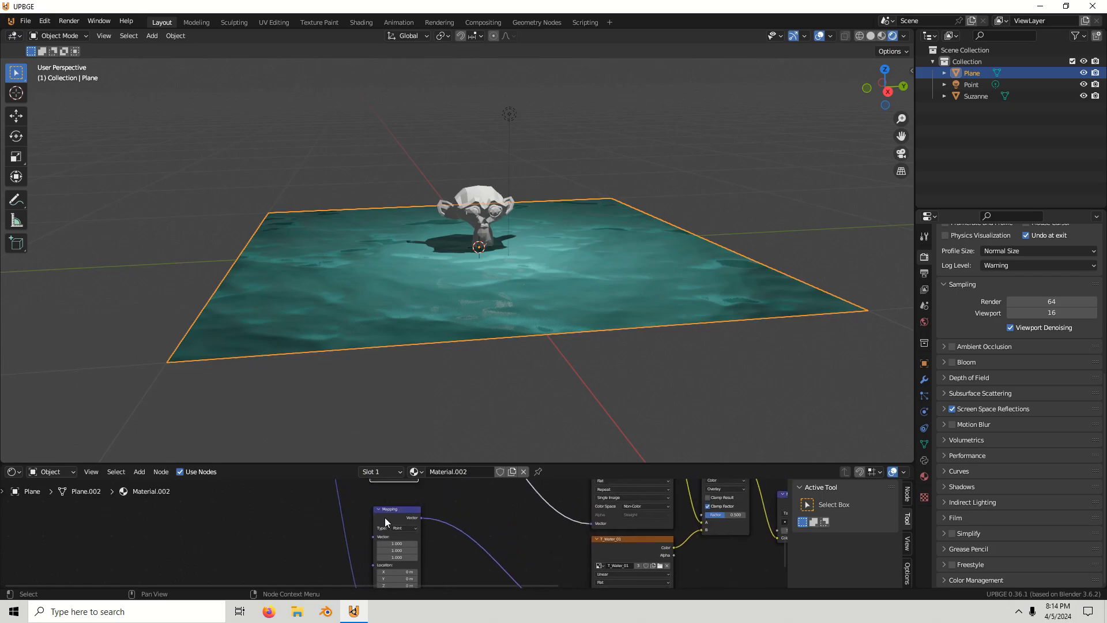
pyautogui.scroll(1, 430, 511)
pyautogui.click(13, 471)
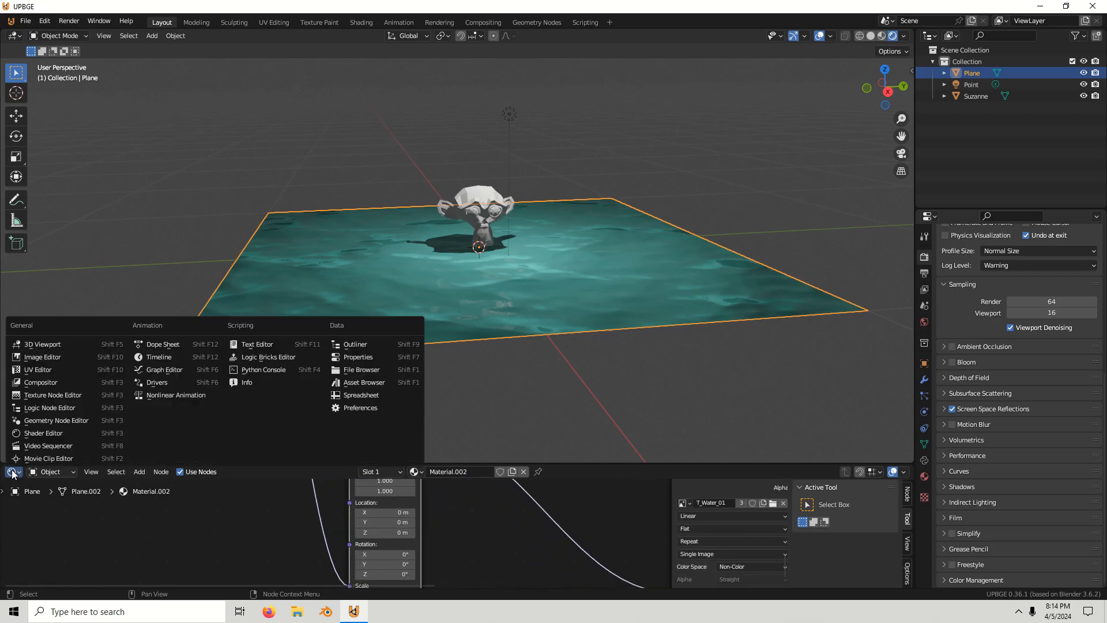
pyautogui.click(158, 358)
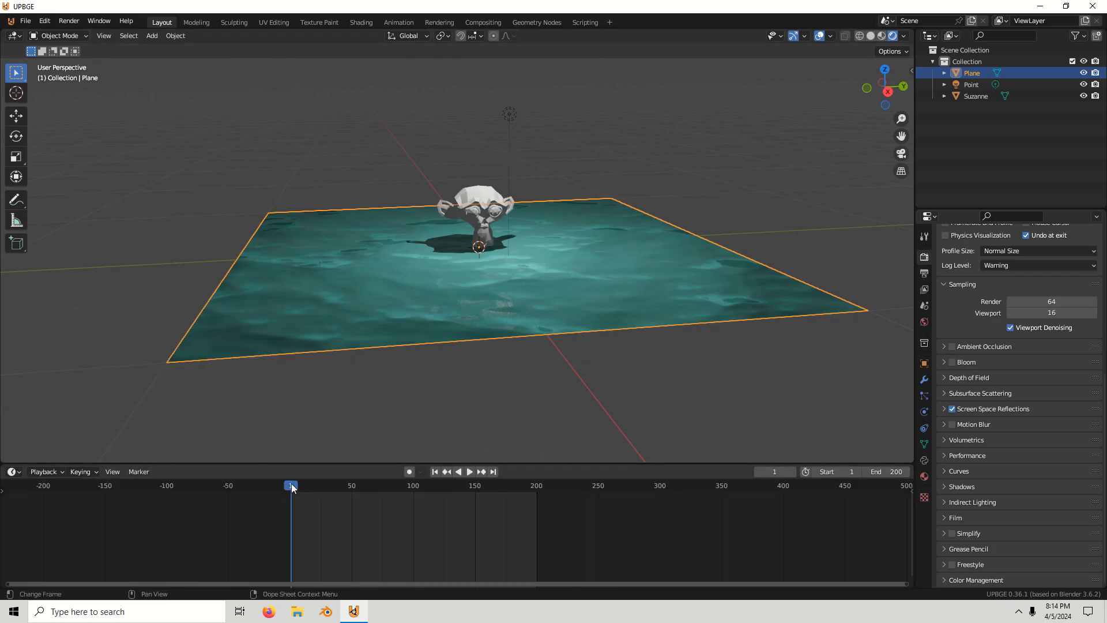
pyautogui.click(13, 472)
pyautogui.click(38, 433)
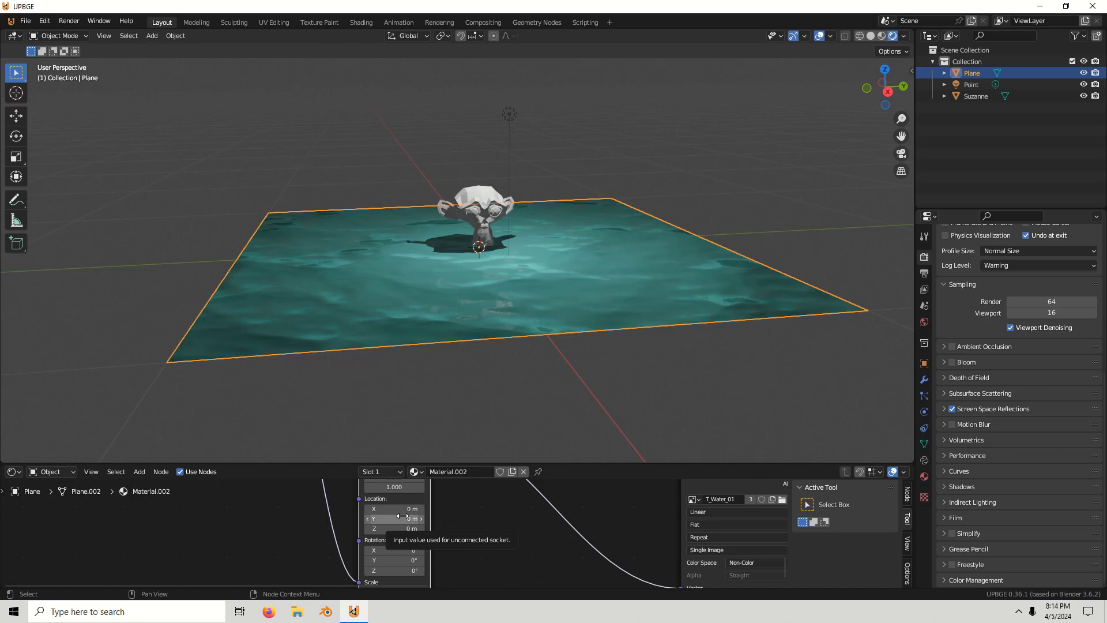
pyautogui.press('i')
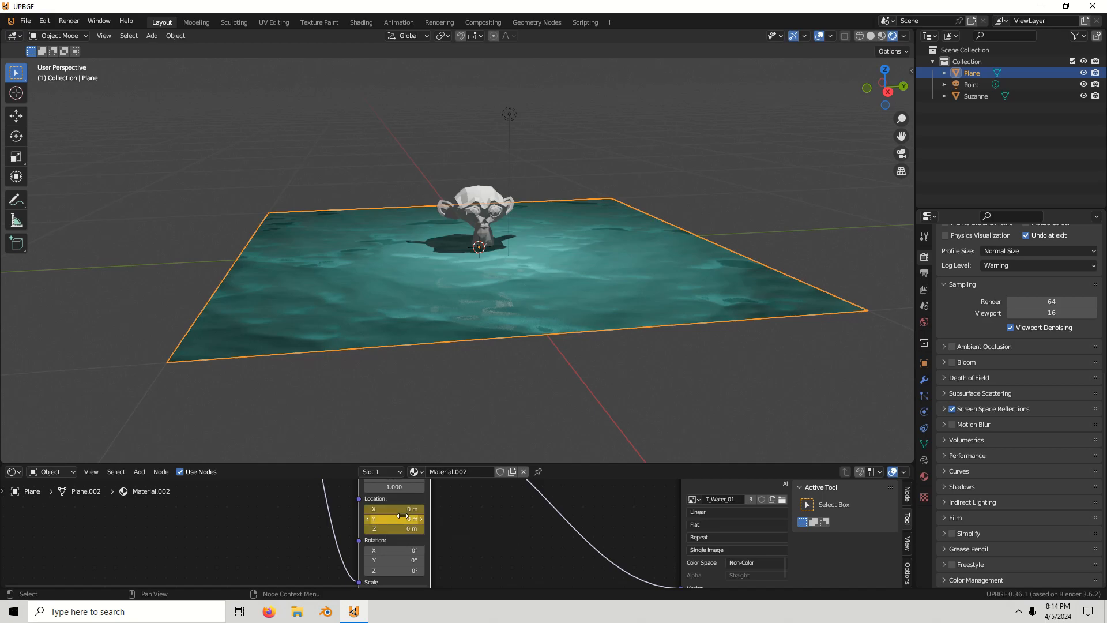
# Switch the area to the Timeline and move the current frame to 200.
pyautogui.click(12, 472)
pyautogui.click(158, 357)
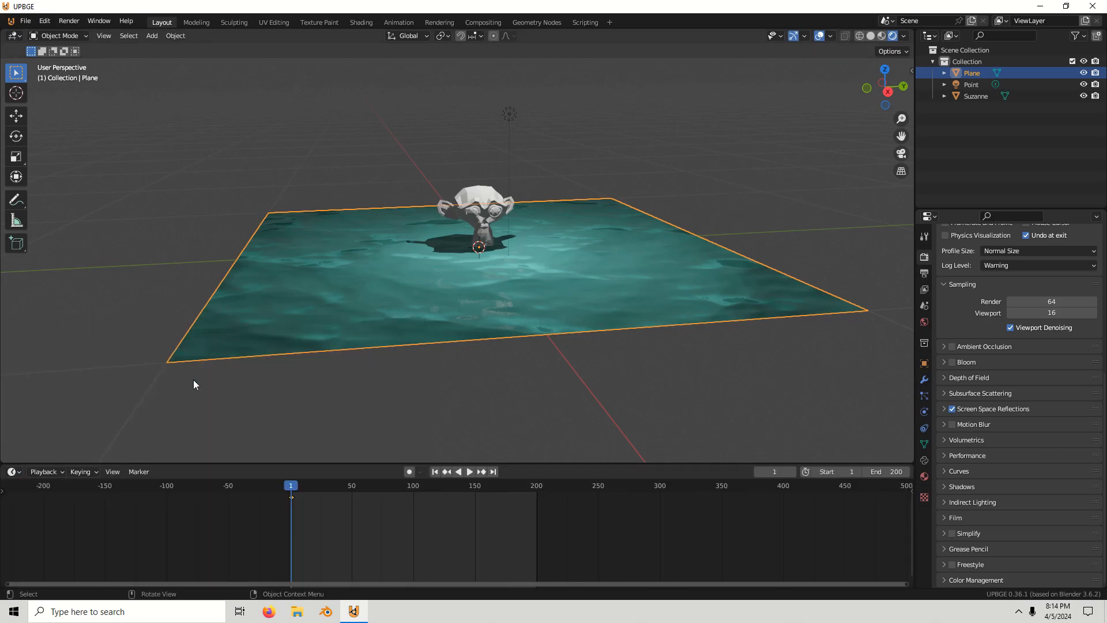
pyautogui.moveTo(293, 490); pyautogui.dragTo(537, 517)
pyautogui.press('Left')
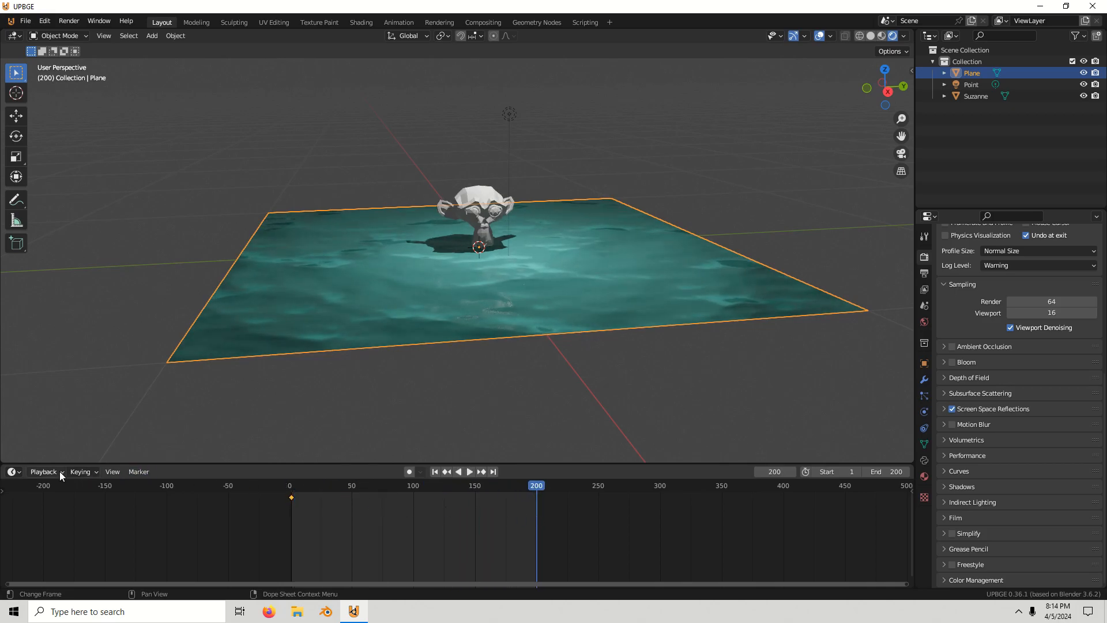
# In the Shader Editor, set the second Mapping node's Location Y to -1 m and keyframe its Location values at frame 200.
pyautogui.click(14, 471)
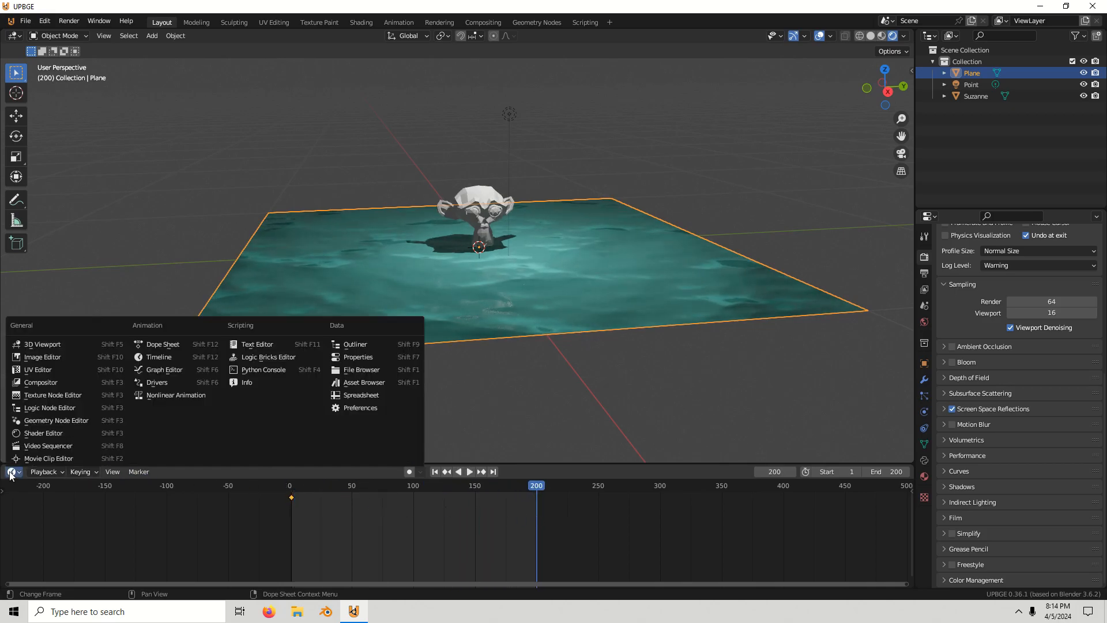
pyautogui.click(65, 433)
pyautogui.click(402, 520)
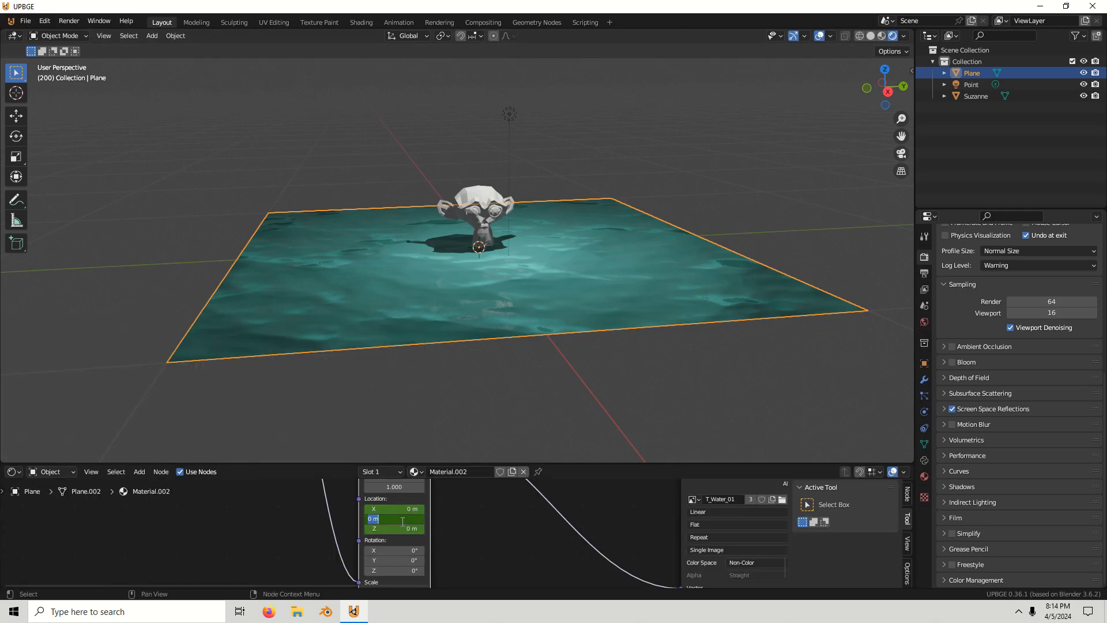
pyautogui.write('-1')
pyautogui.press('Return')
# Switch the area to the Timeline and move the current frame back to 2.
pyautogui.click(14, 471)
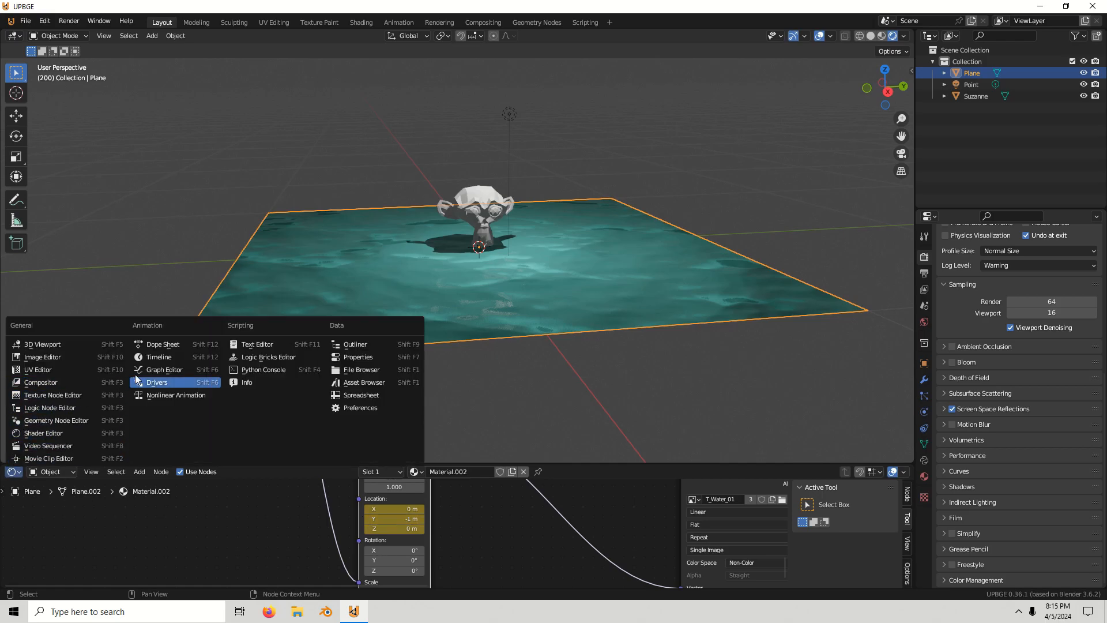
pyautogui.click(154, 358)
pyautogui.moveTo(534, 485); pyautogui.dragTo(292, 481)
# In the Shader Editor, change the Mix node's blending mode from Overlay to Mix and set its factor to 1.000.
pyautogui.click(14, 471)
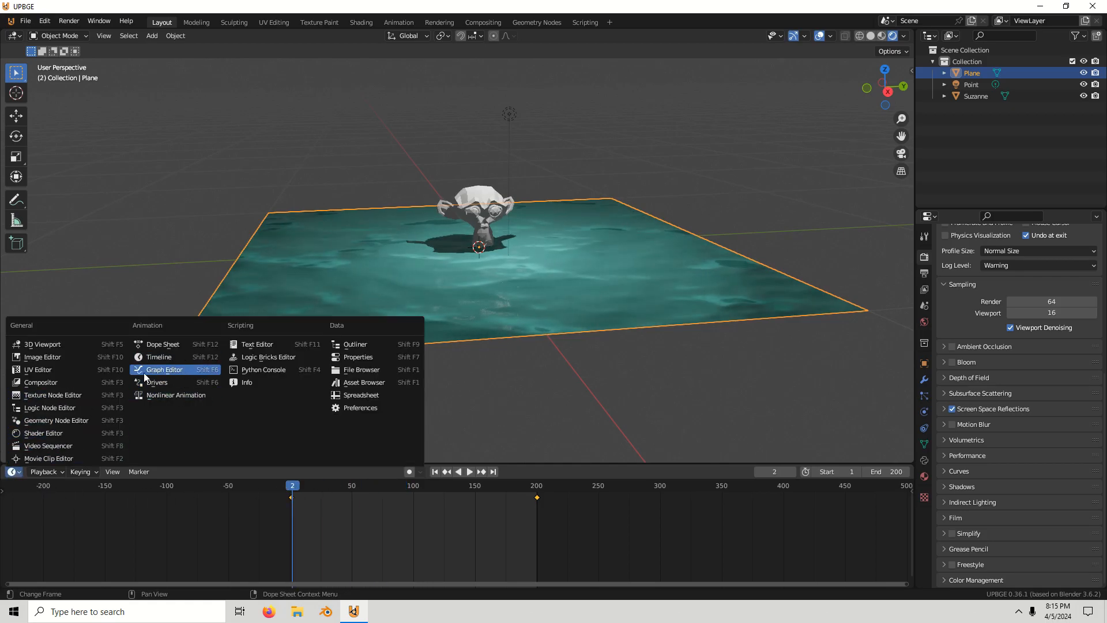
pyautogui.click(47, 434)
pyautogui.moveTo(540, 506); pyautogui.dragTo(573, 556, button='middle')
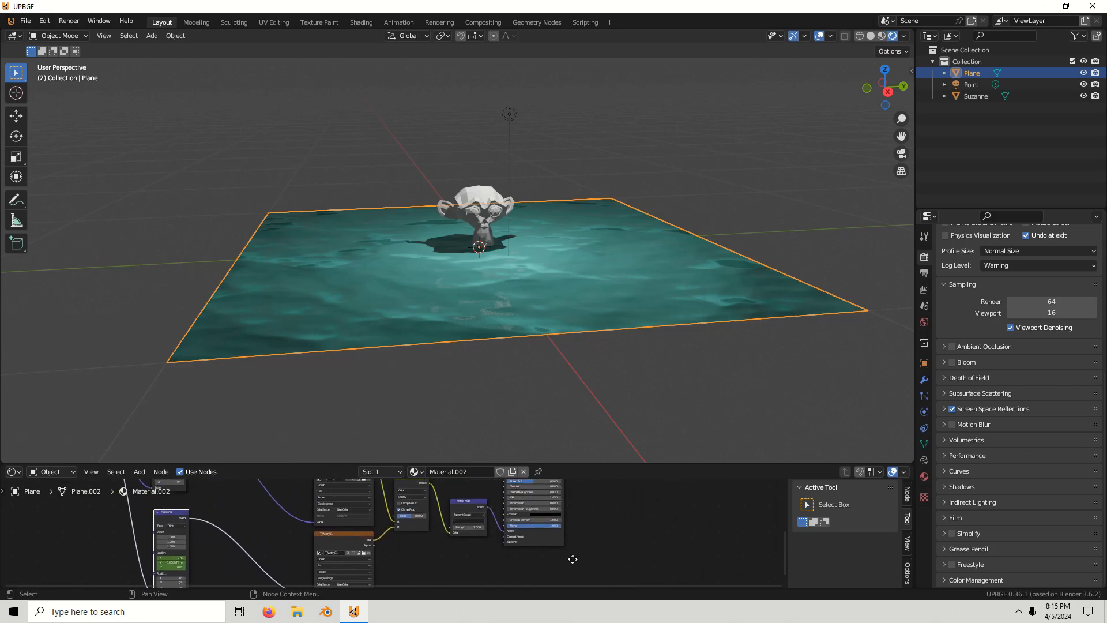
pyautogui.scroll(2, 434, 521)
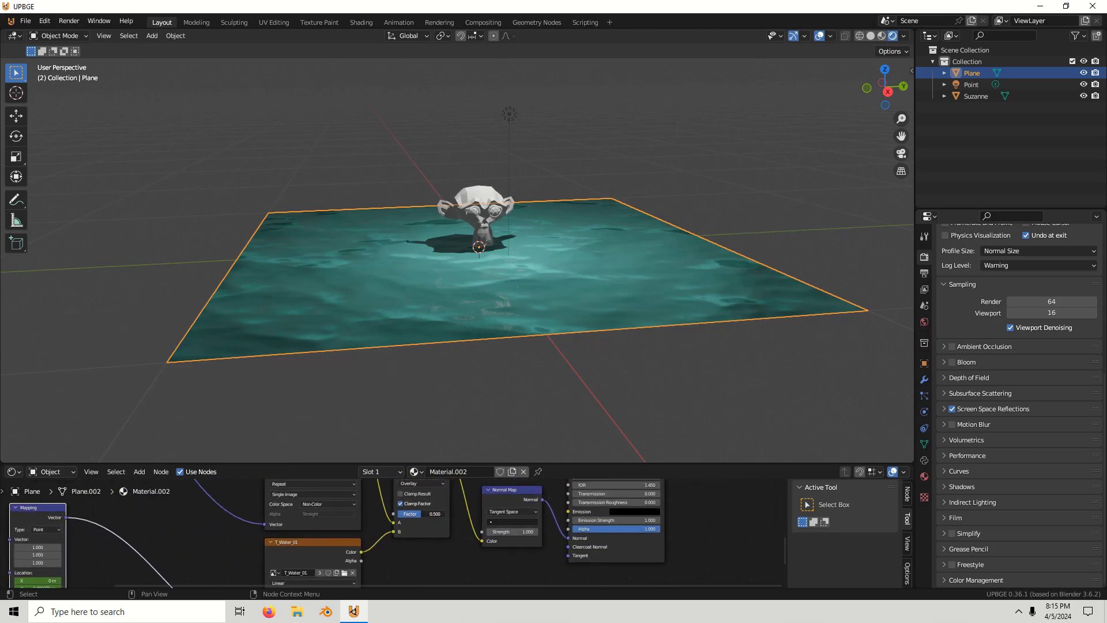
pyautogui.scroll(1, 433, 545)
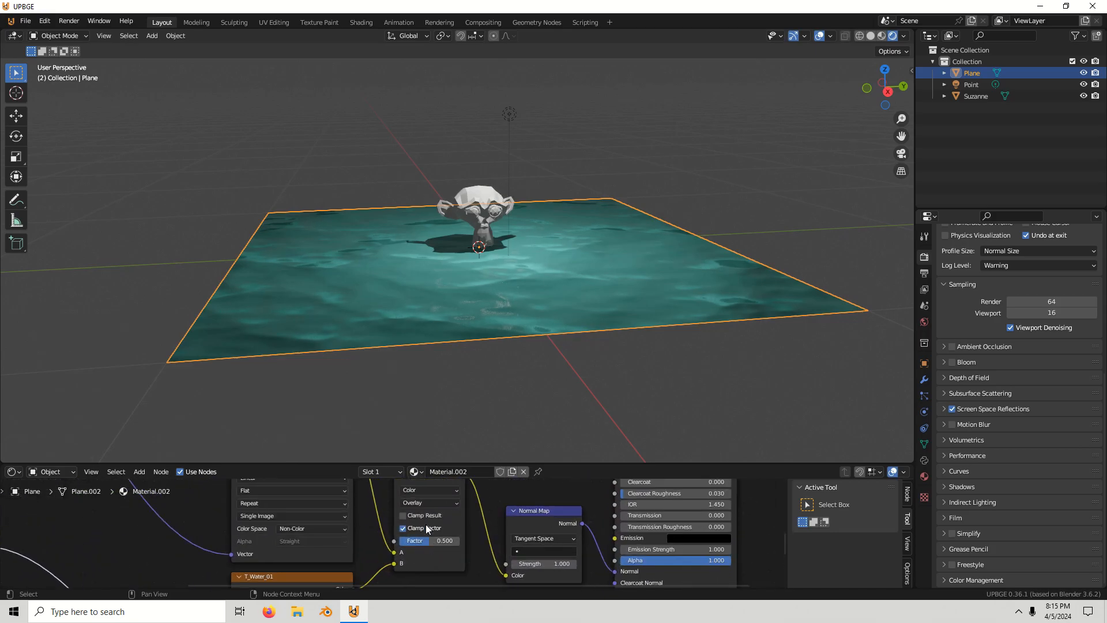
pyautogui.click(429, 502)
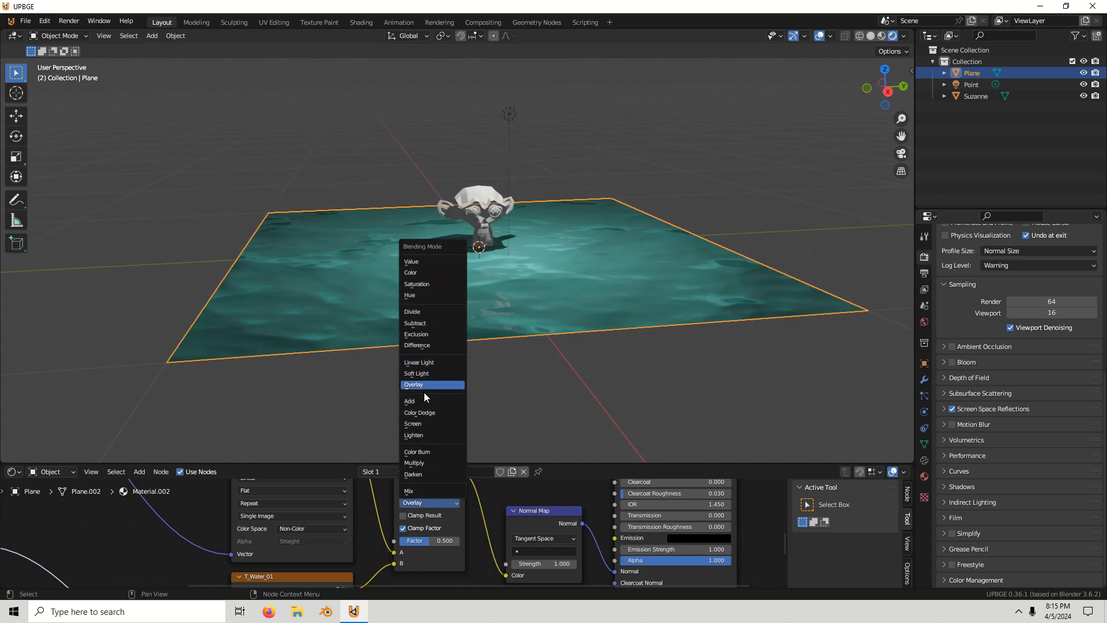
pyautogui.click(411, 490)
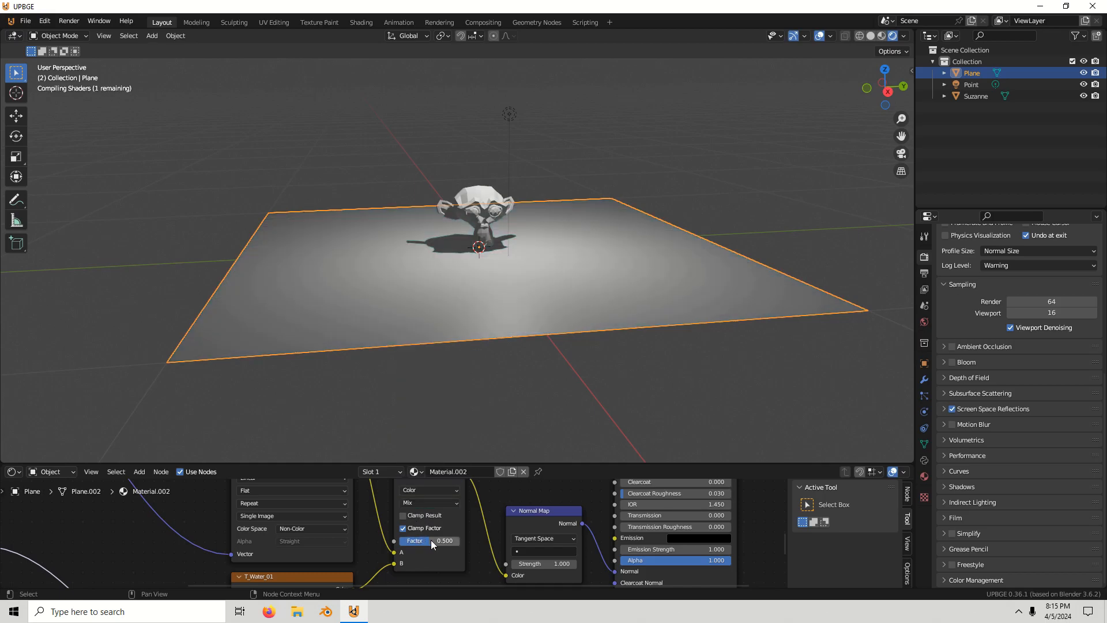
pyautogui.moveTo(429, 540); pyautogui.dragTo(462, 541)
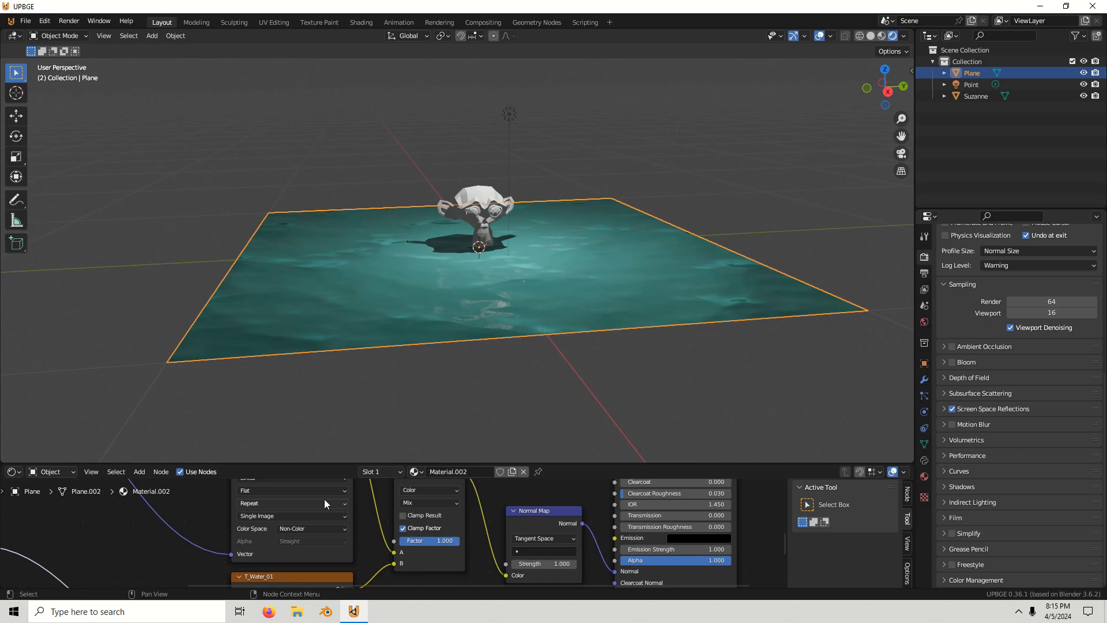
# Switch the area to the Timeline and set the current frame to 1.
pyautogui.click(19, 472)
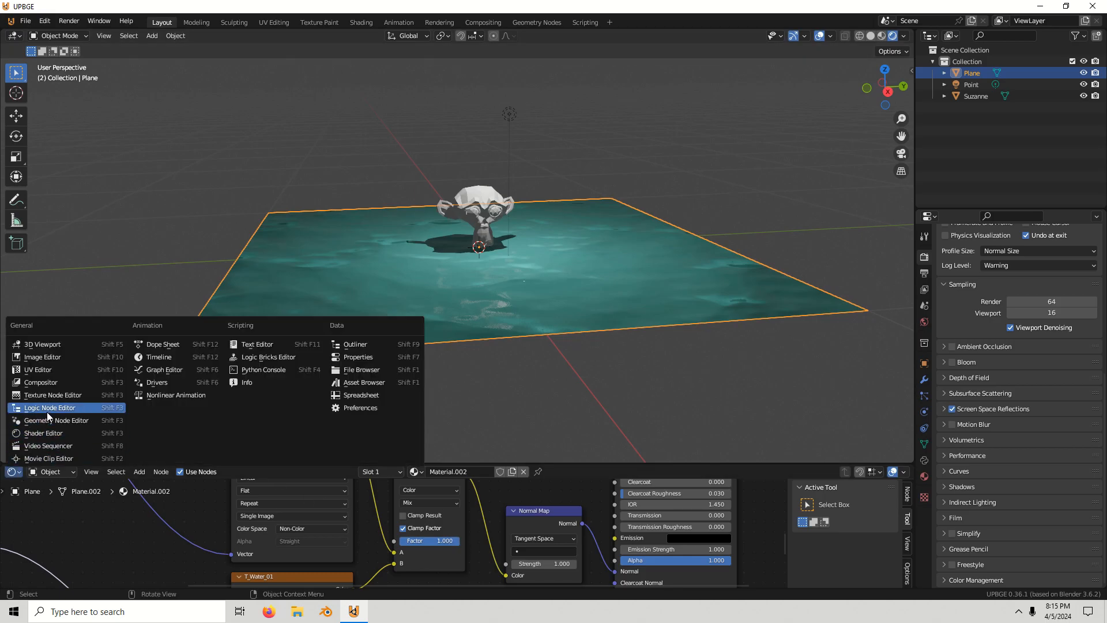
pyautogui.click(61, 433)
pyautogui.scroll(-3, 428, 555)
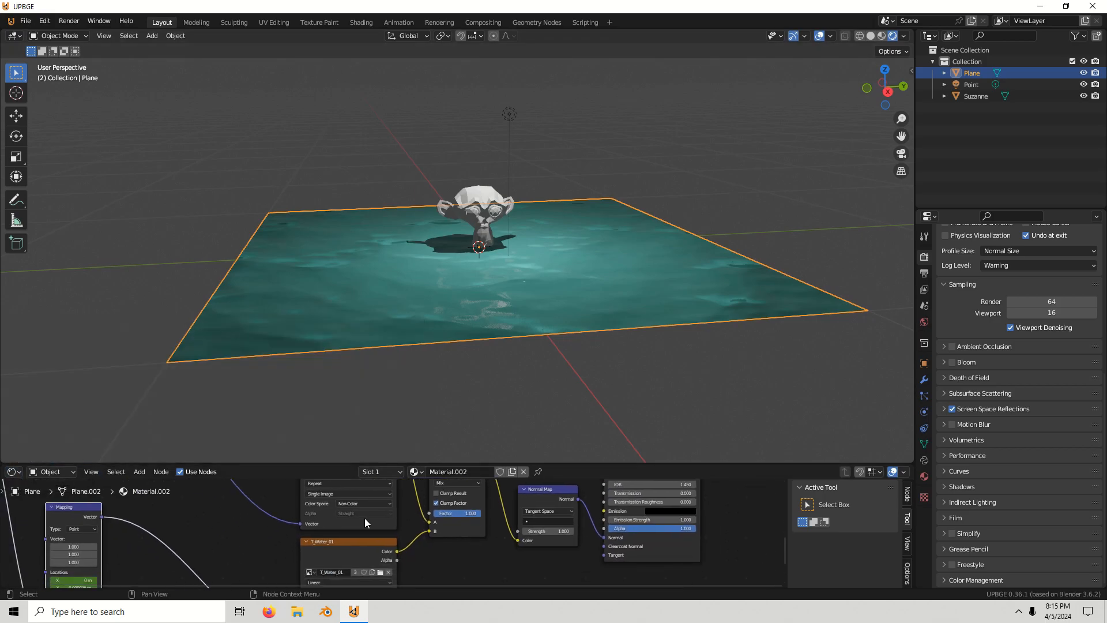
pyautogui.click(13, 471)
pyautogui.click(154, 371)
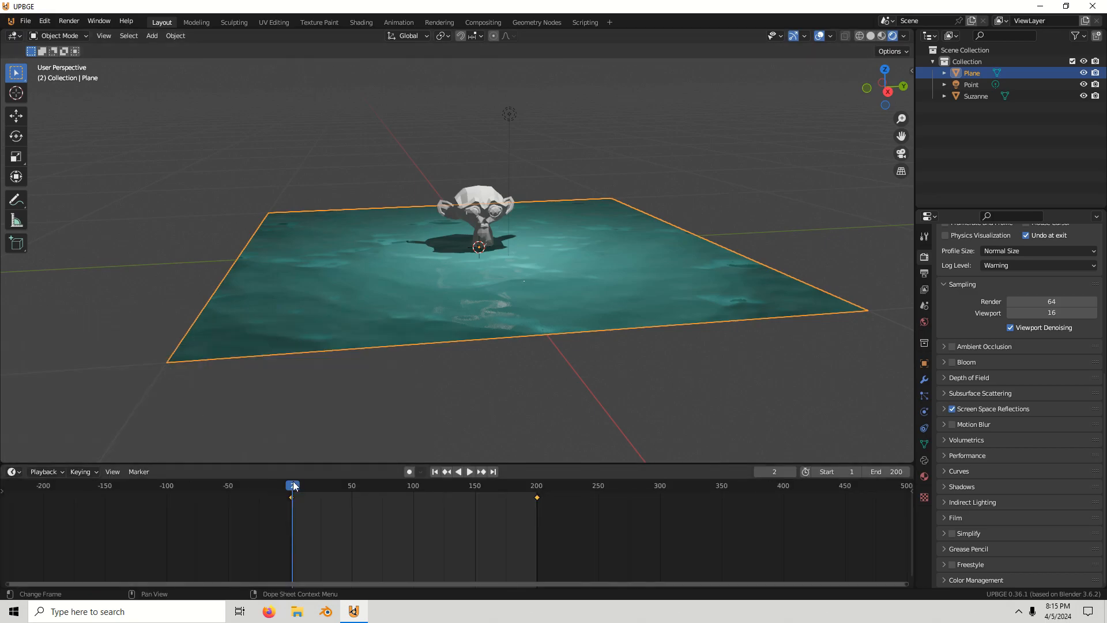
pyautogui.moveTo(294, 486)
pyautogui.mouseDown()
pyautogui.moveTo(521, 499)
pyautogui.moveTo(292, 504)
pyautogui.mouseUp()
# Return to the Shader Editor and try a factor of 0.000 on the Mix node.
pyautogui.click(13, 471)
pyautogui.click(47, 436)
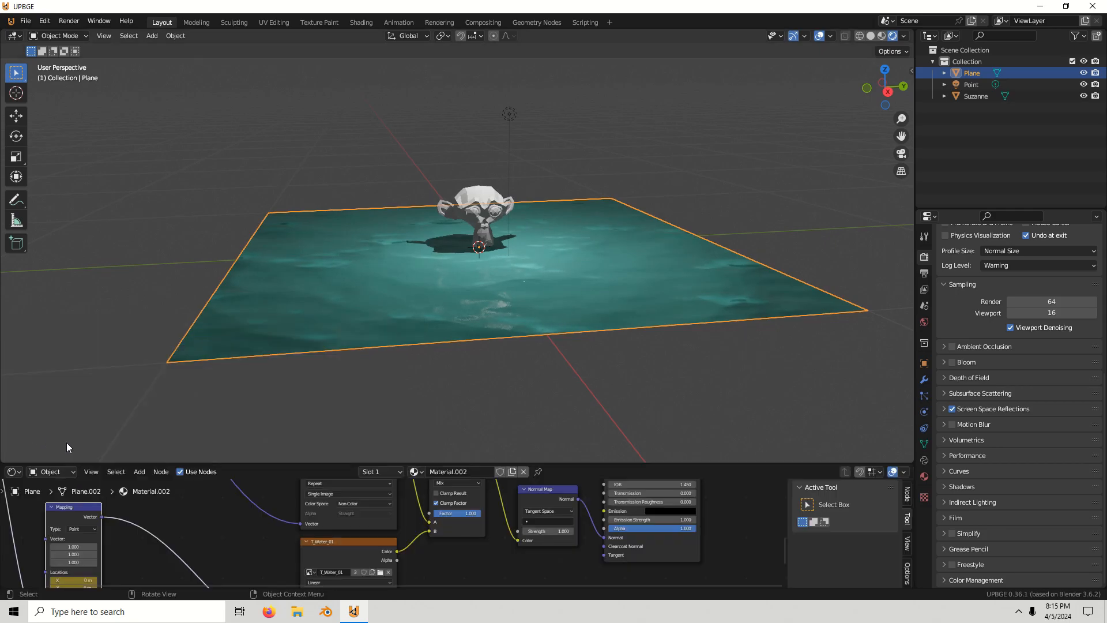
pyautogui.moveTo(468, 512); pyautogui.dragTo(459, 520, button='middle')
pyautogui.moveTo(463, 521); pyautogui.dragTo(432, 521)
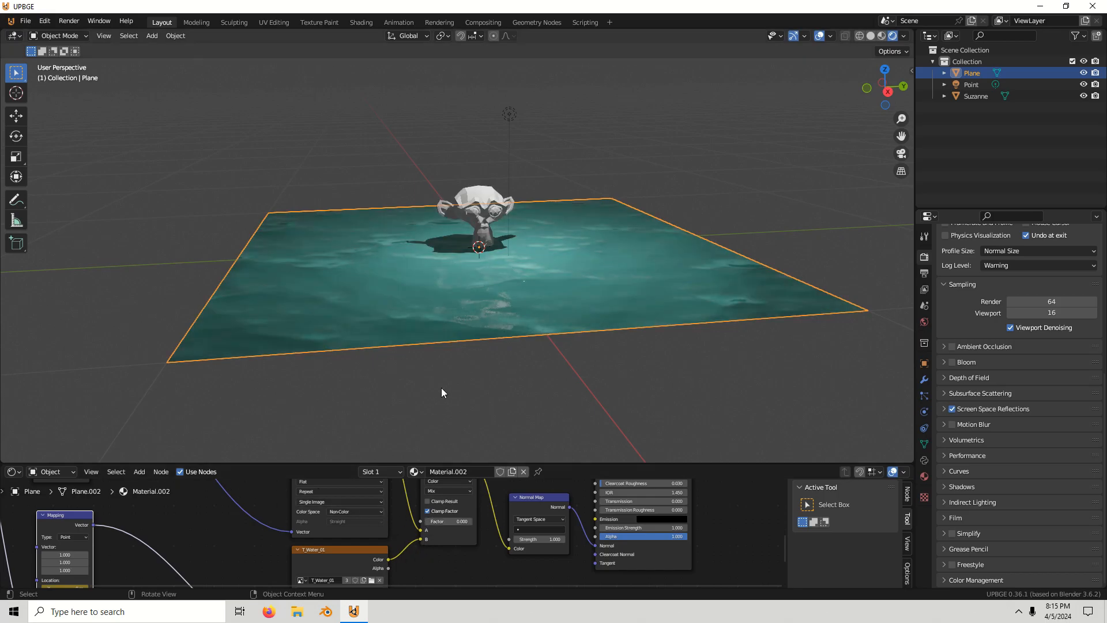
# Switch the area to the Timeline and check that the playhead sits at frame 1.
pyautogui.click(14, 472)
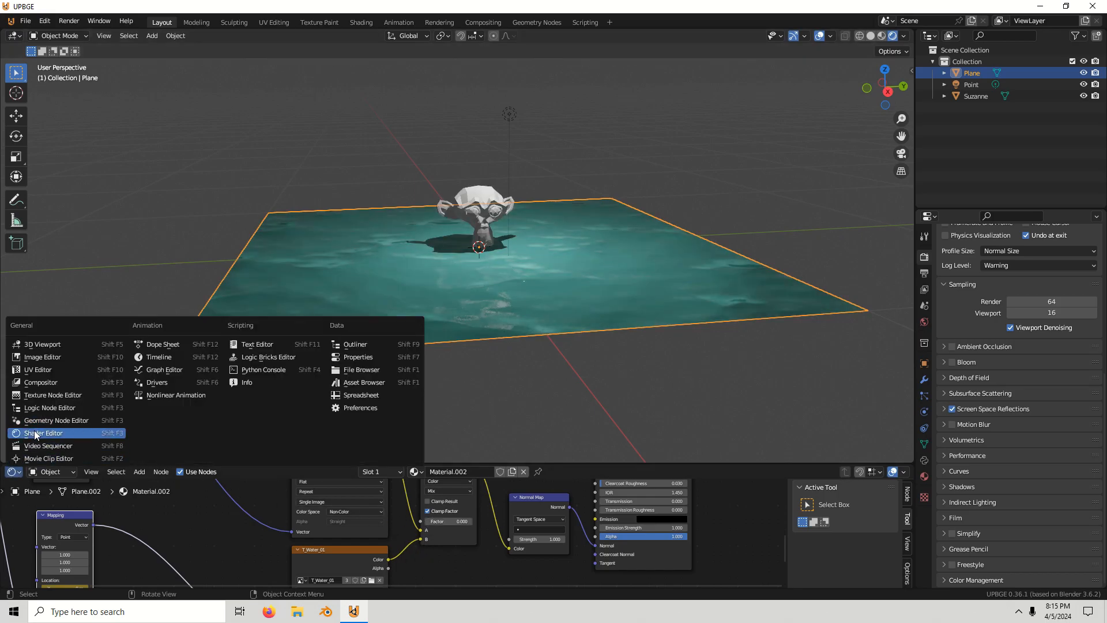
pyautogui.click(41, 433)
pyautogui.click(14, 472)
pyautogui.click(159, 357)
pyautogui.moveTo(288, 482)
pyautogui.mouseDown()
pyautogui.moveTo(538, 503)
pyautogui.moveTo(292, 501)
pyautogui.mouseUp()
# Switch the area back to the Shader Editor and set the Mix node's factor to 0.5.
pyautogui.click(14, 471)
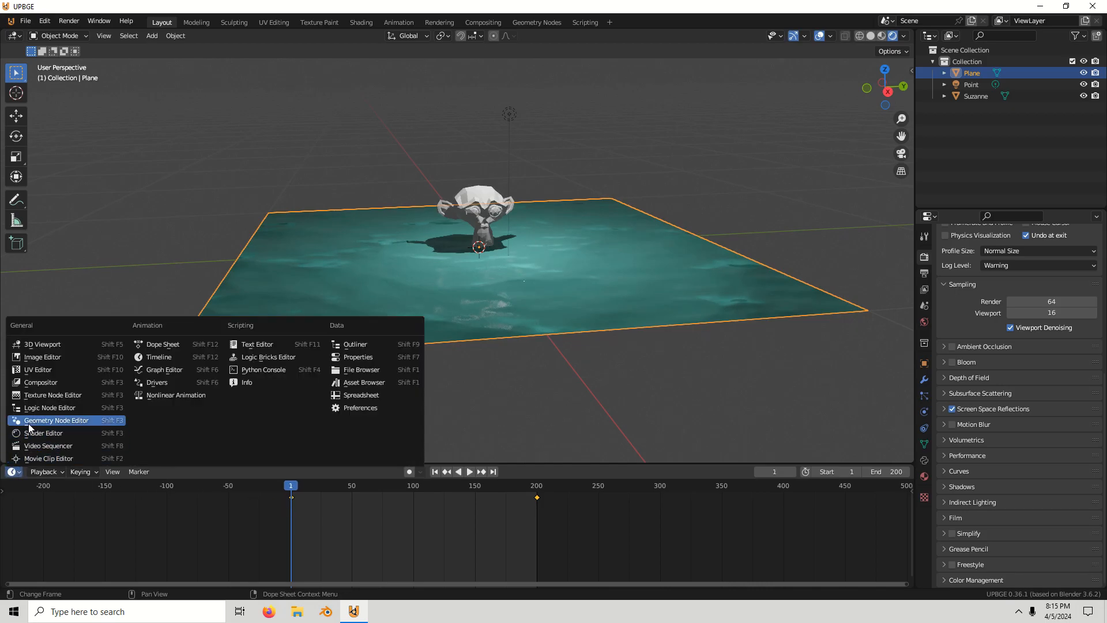
pyautogui.click(30, 433)
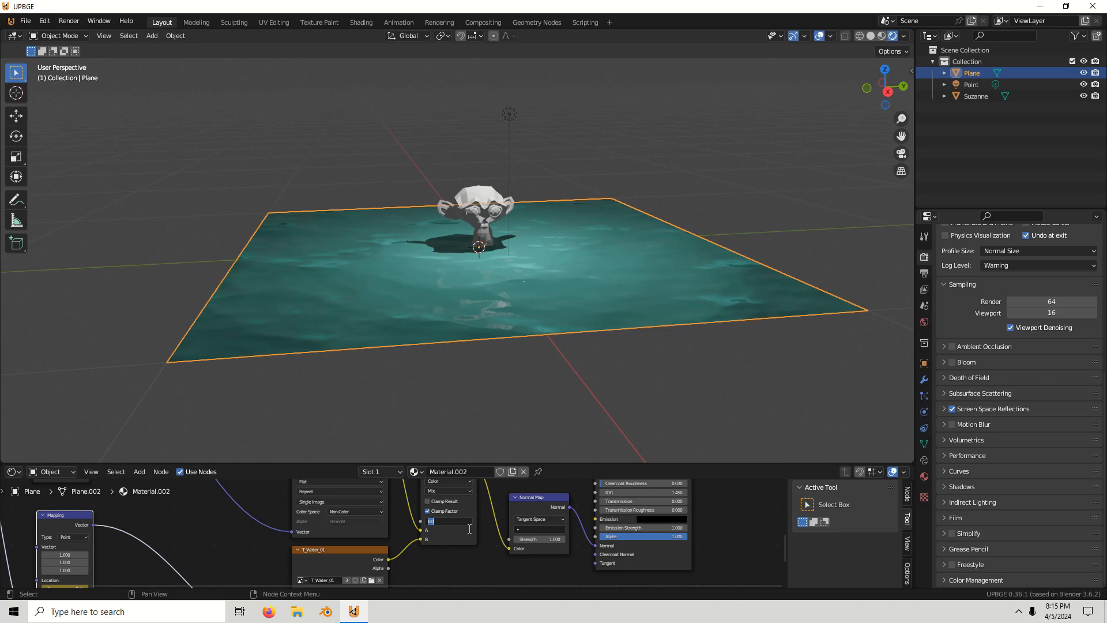
pyautogui.press('Return')
pyautogui.scroll(-2, 499, 535)
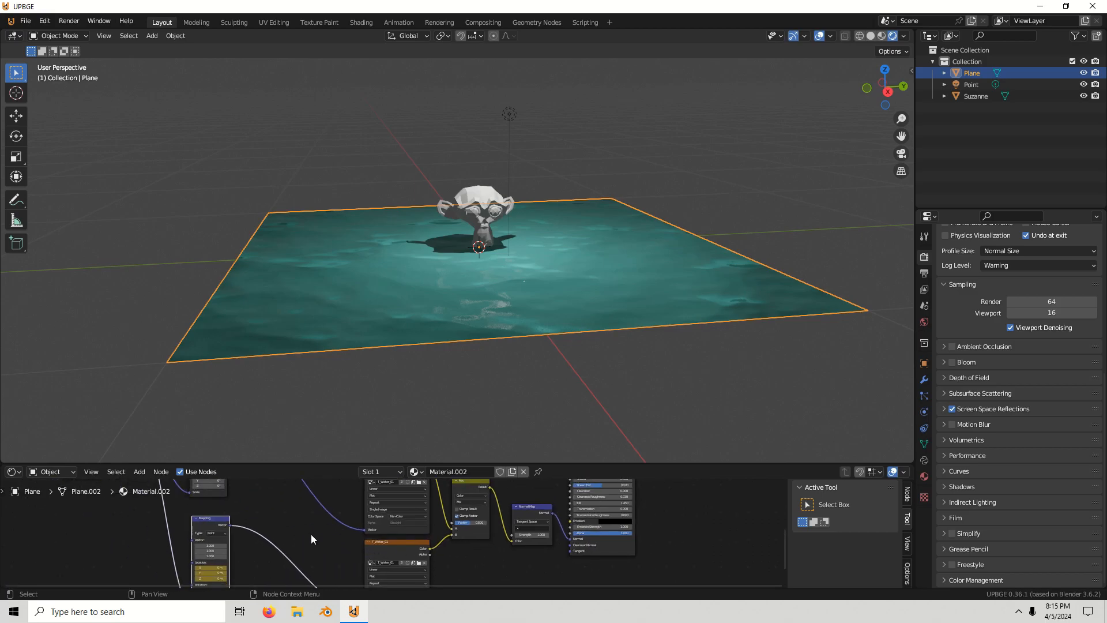
# Show the Timeline, deselect the plane, play the animation to examine the water motion and reflections, and return to frame 1.
pyautogui.click(16, 471)
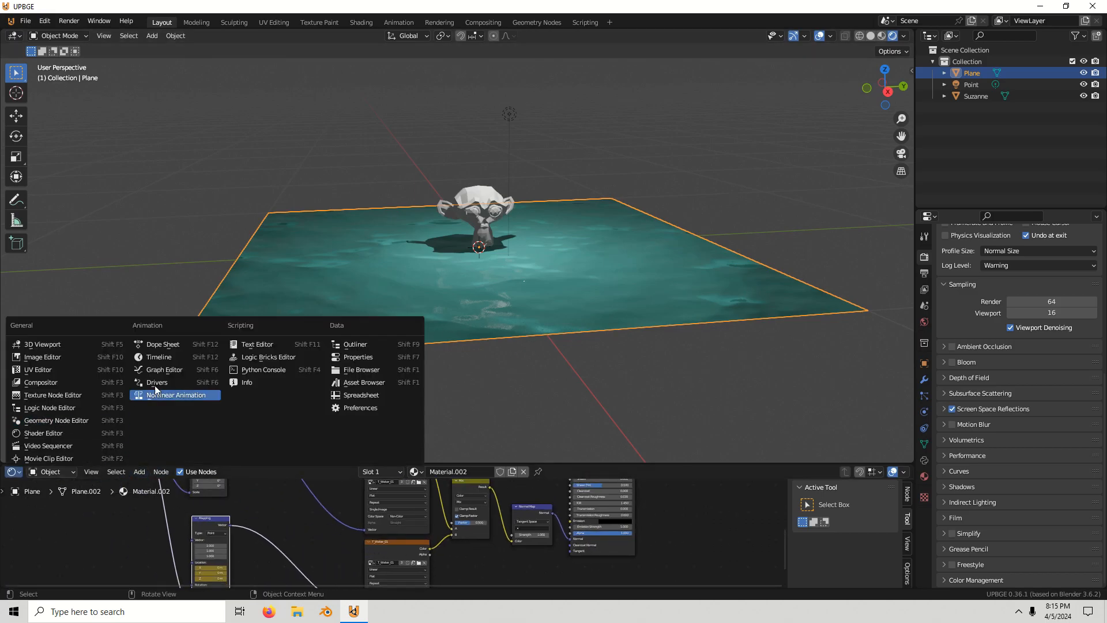
pyautogui.click(178, 359)
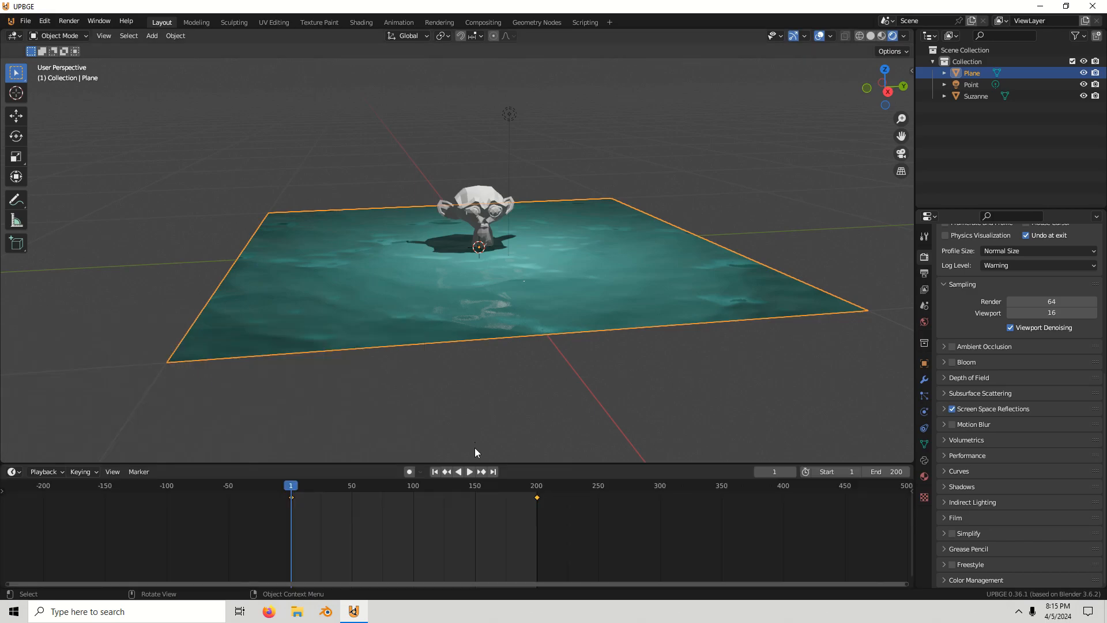
pyautogui.click(788, 252)
pyautogui.press('space')
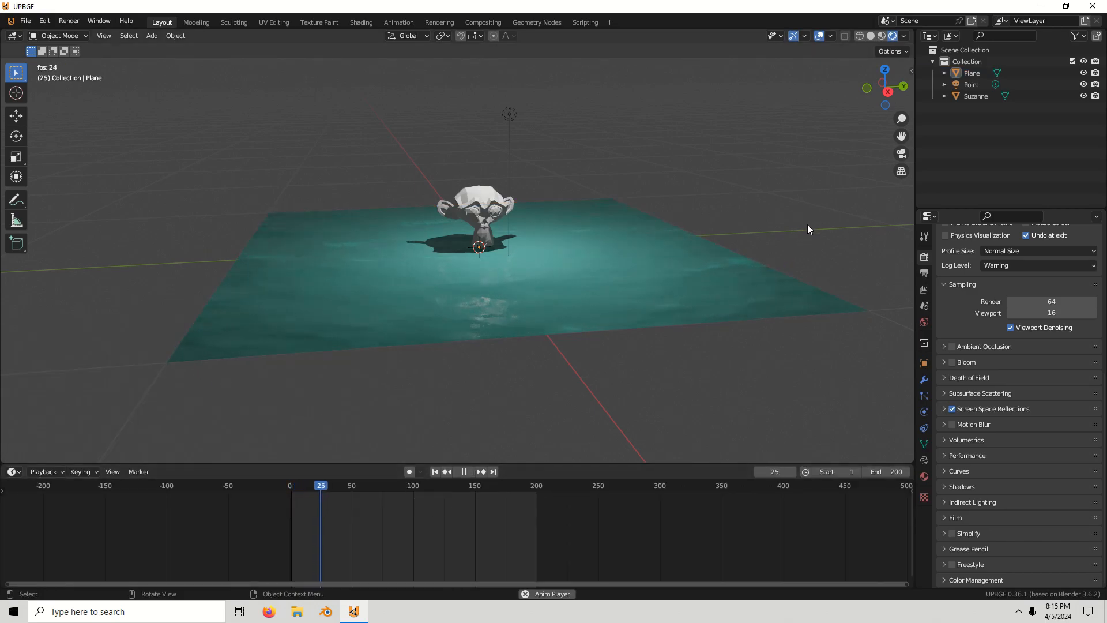
pyautogui.scroll(4, 663, 301)
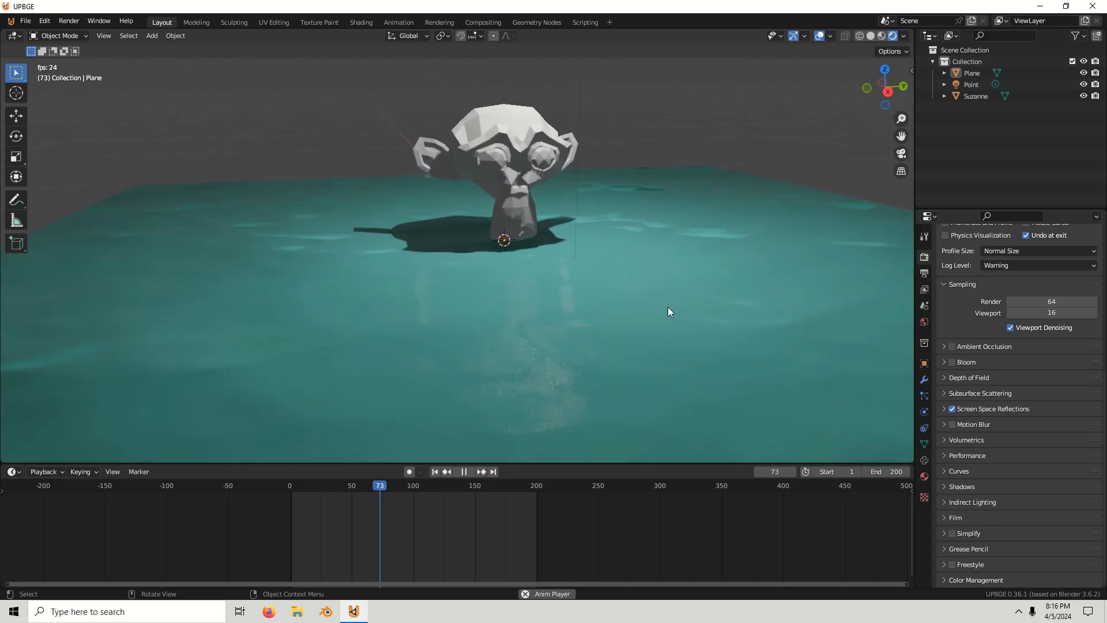
pyautogui.scroll(-4, 667, 307)
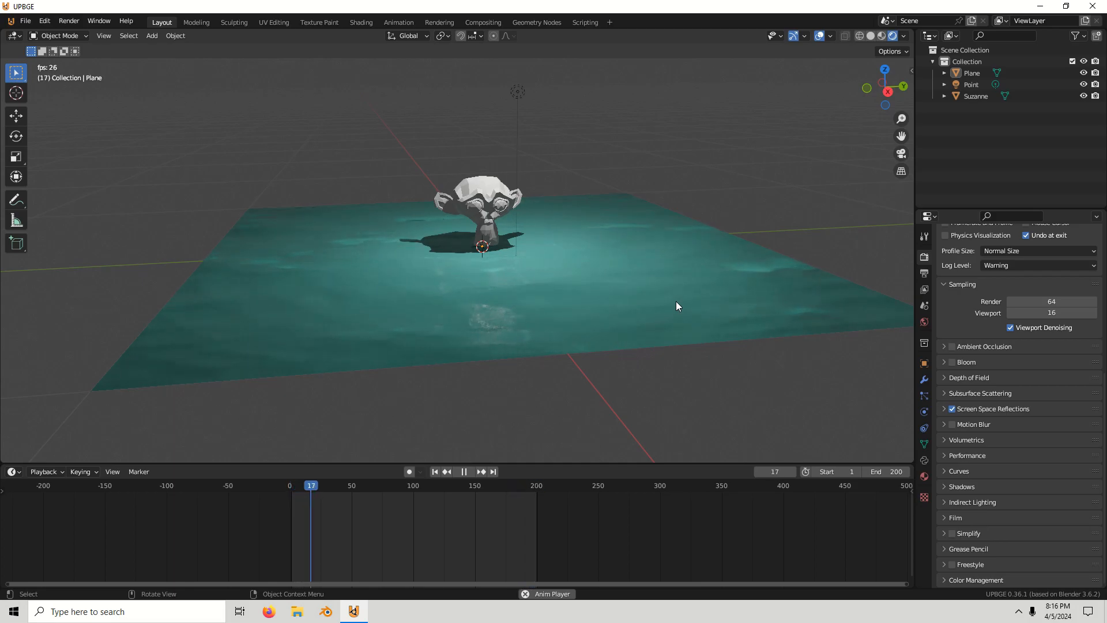
pyautogui.scroll(1, 653, 296)
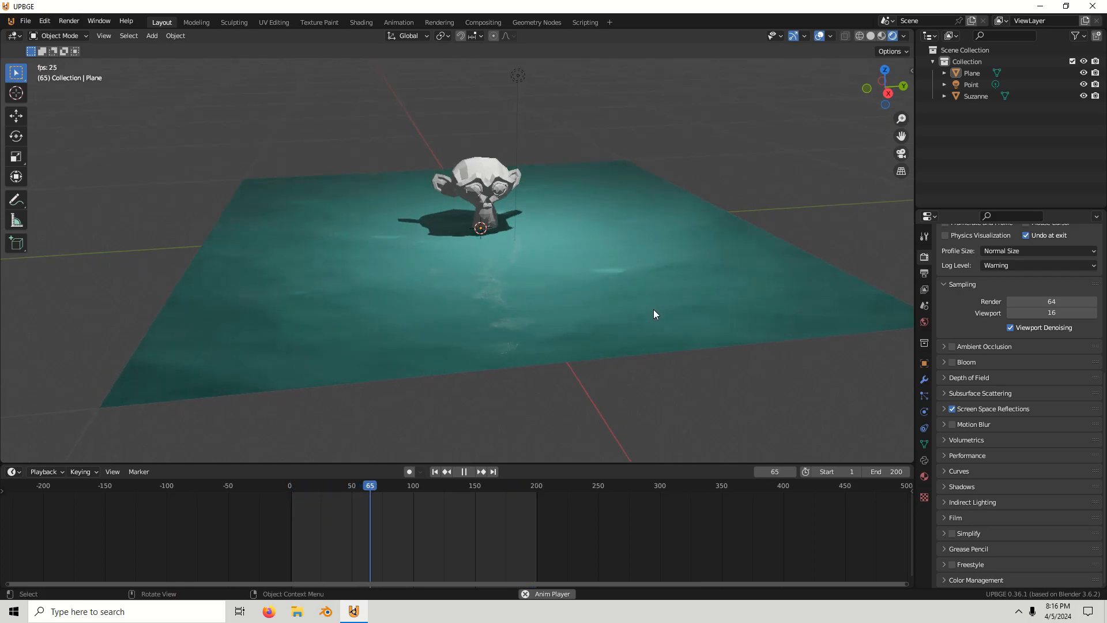
pyautogui.moveTo(348, 490); pyautogui.dragTo(292, 490)
pyautogui.press('space')
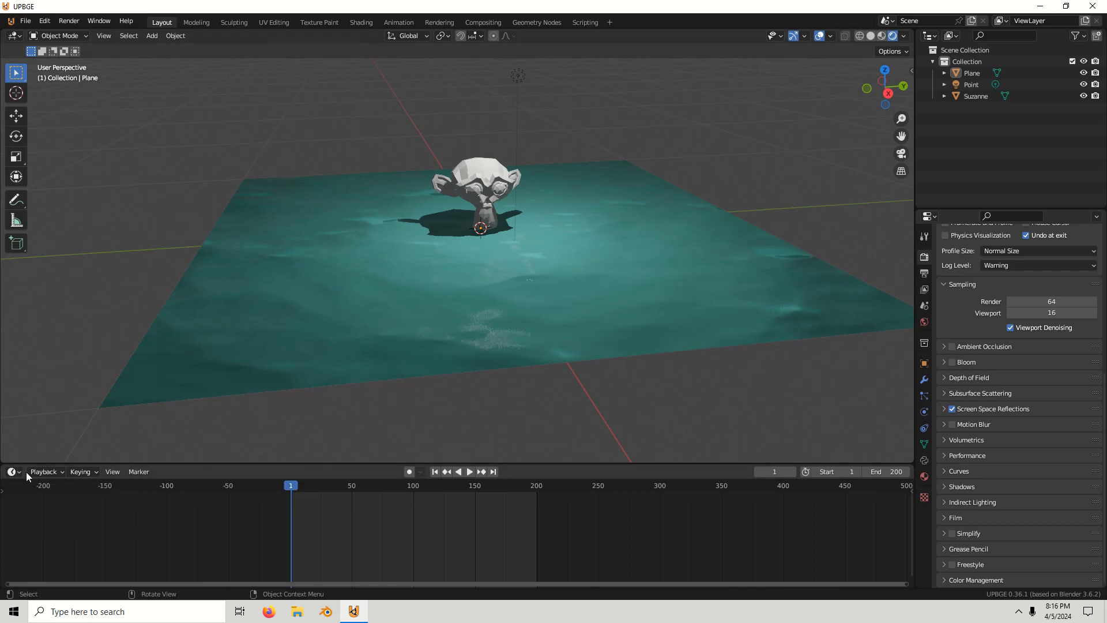
# Switch the area to the Shader Editor and examine the second Mapping node and its link to the T_Water_01 texture.
pyautogui.click(17, 472)
pyautogui.click(47, 432)
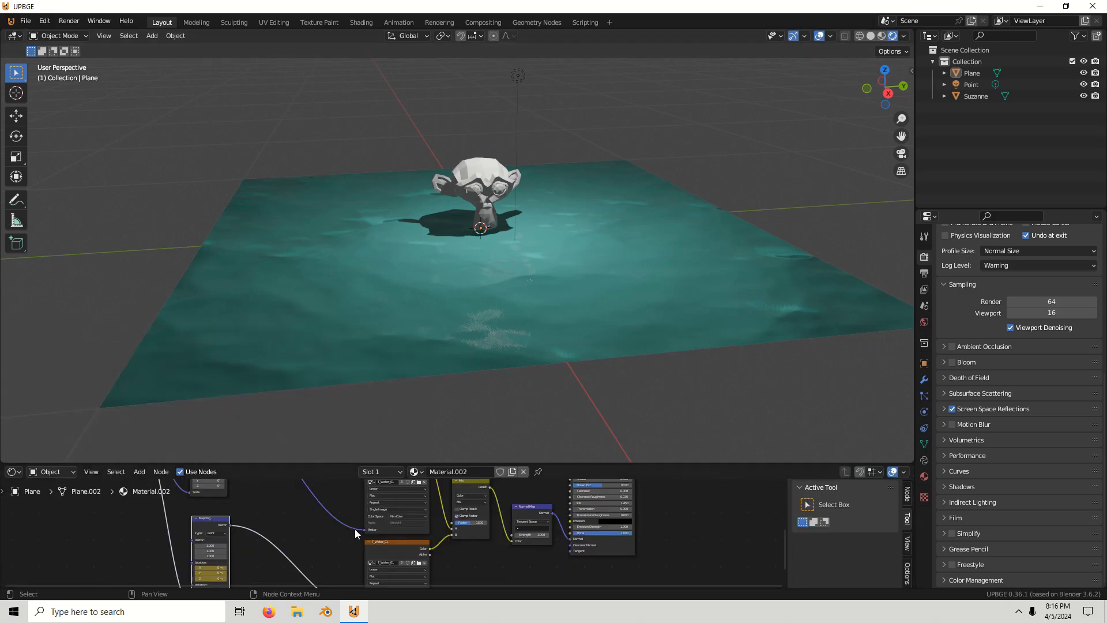
pyautogui.scroll(-3, 502, 505)
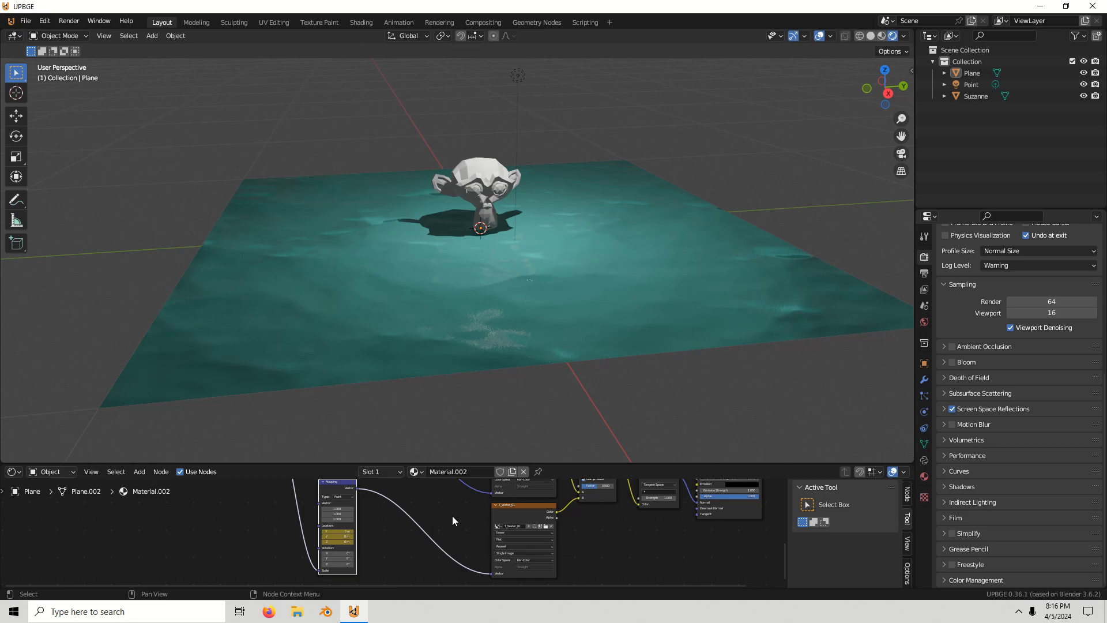
pyautogui.scroll(4, 374, 527)
pyautogui.moveTo(382, 567); pyautogui.dragTo(413, 561, button='middle')
pyautogui.scroll(-2, 407, 541)
pyautogui.scroll(1, 398, 547)
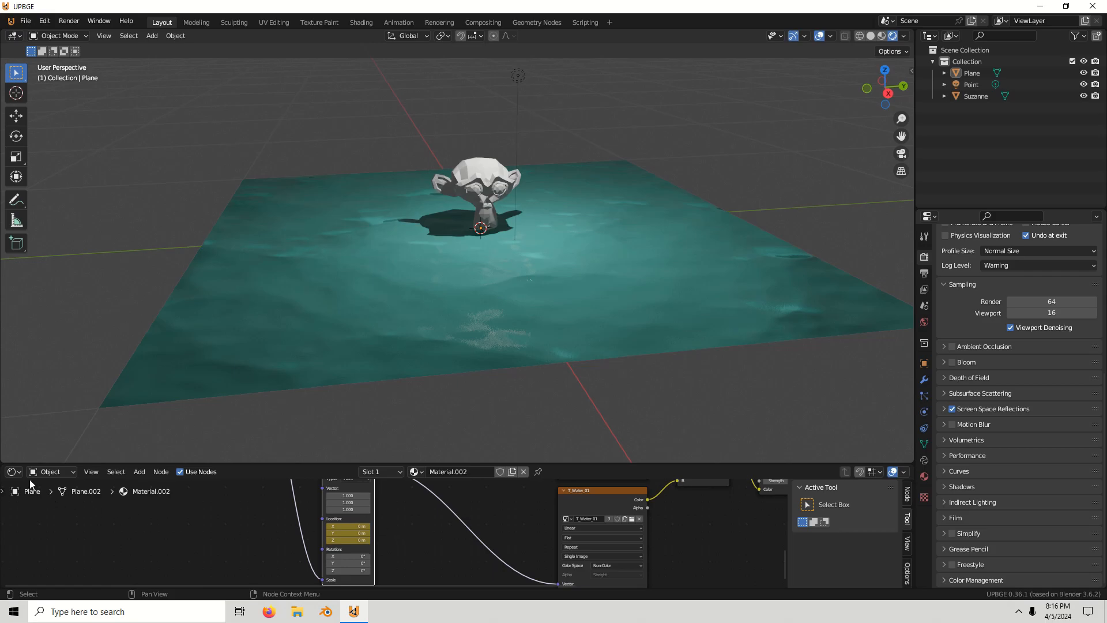
pyautogui.click(12, 472)
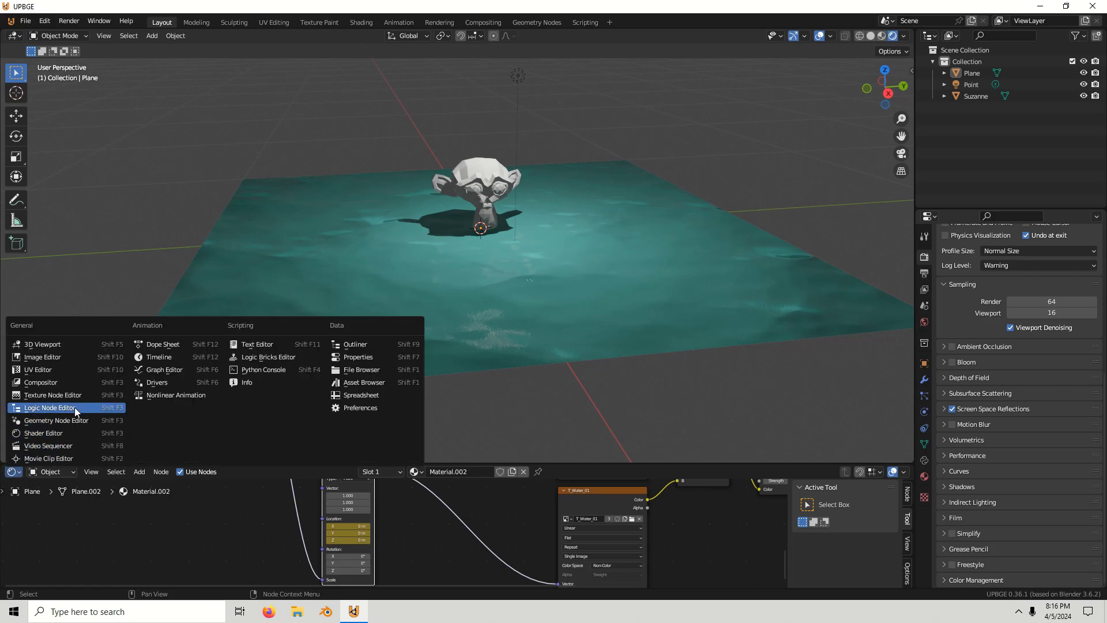
pyautogui.scroll(-6, 622, 552)
pyautogui.moveTo(622, 552); pyautogui.dragTo(494, 551, button='middle')
pyautogui.scroll(3, 379, 542)
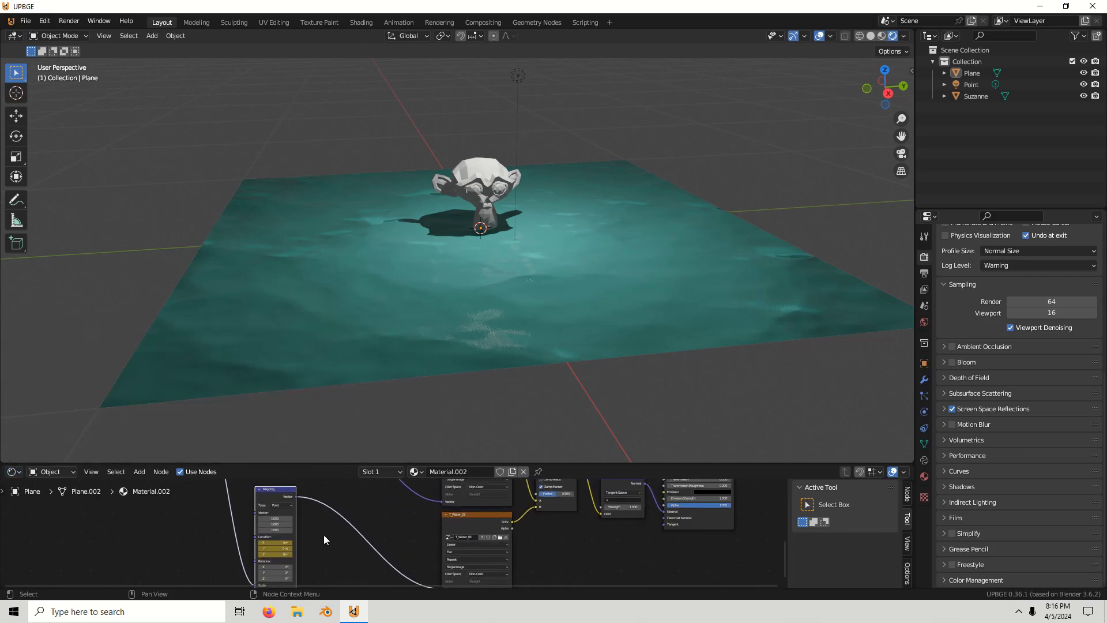
pyautogui.moveTo(319, 540); pyautogui.dragTo(381, 534, button='middle')
pyautogui.scroll(4, 381, 535)
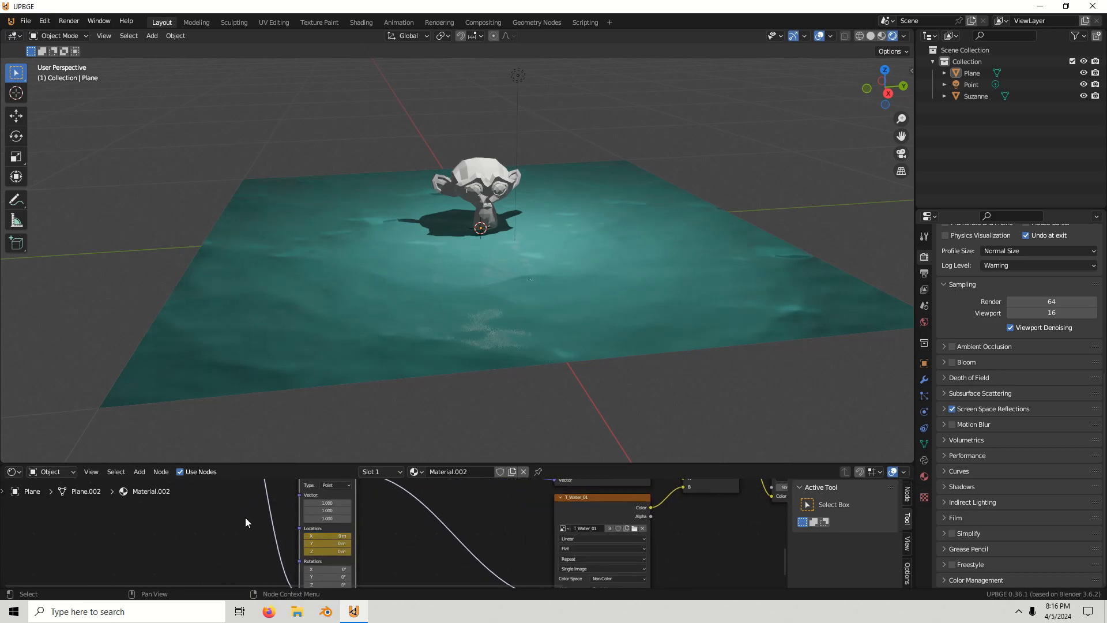
# Check the current frame in the Timeline, and return to the second Mapping node's Location values in the Shader Editor.
pyautogui.click(14, 471)
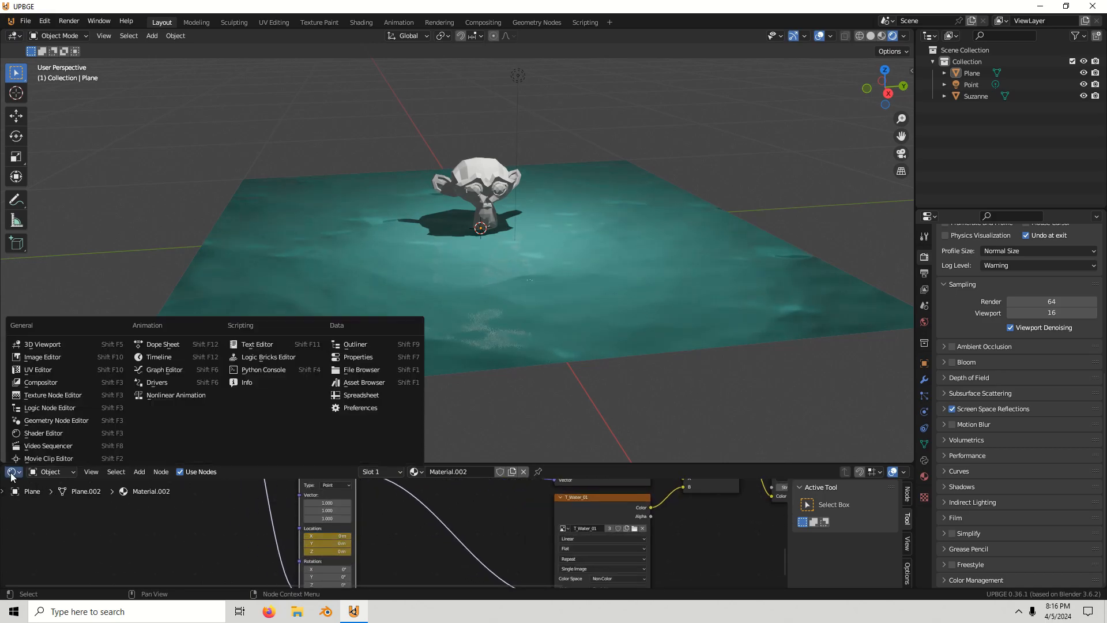
pyautogui.click(172, 362)
pyautogui.click(11, 473)
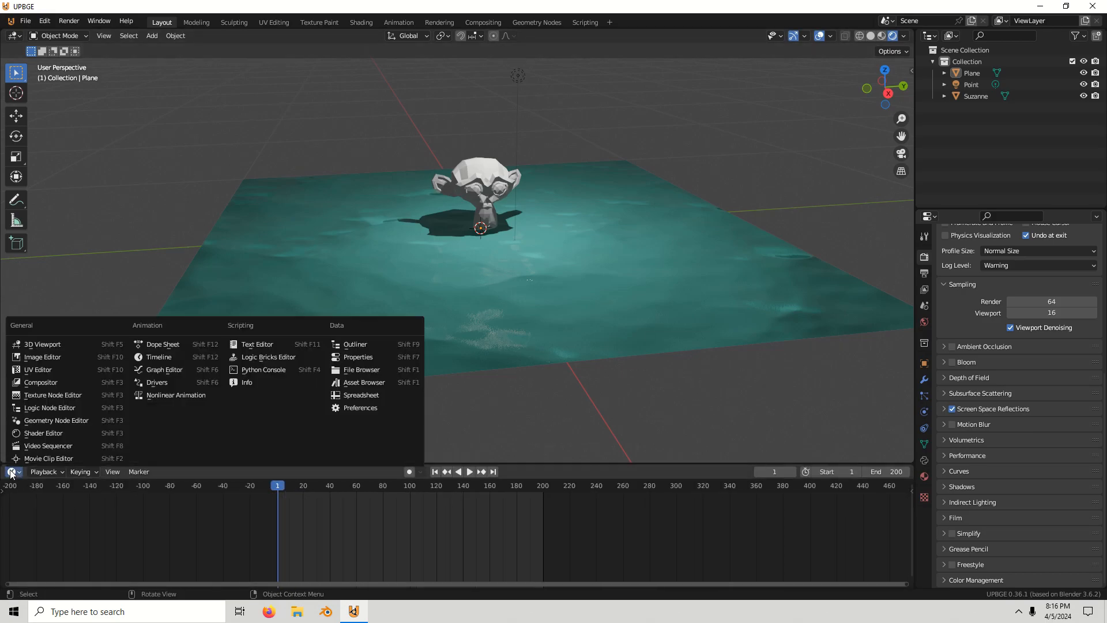
pyautogui.click(43, 433)
pyautogui.moveTo(347, 492); pyautogui.dragTo(437, 514, button='middle')
pyautogui.scroll(3, 433, 522)
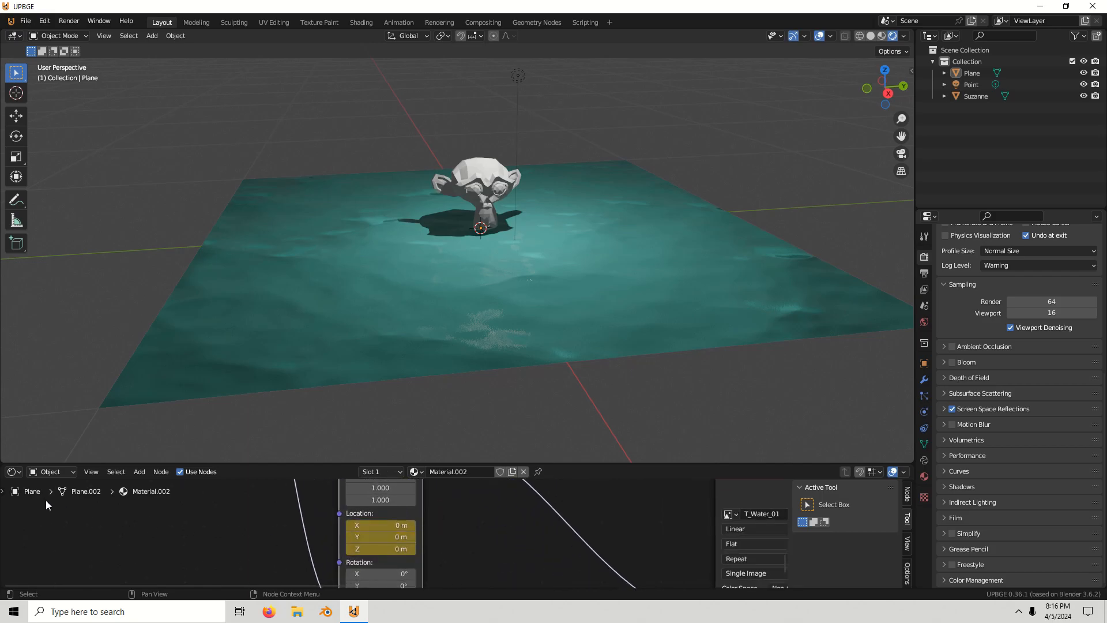
# Check the Timeline with the plane selected, and keyframe the second Mapping node's Location at frame 1 with X set to 0.1 m.
pyautogui.click(11, 472)
pyautogui.click(171, 369)
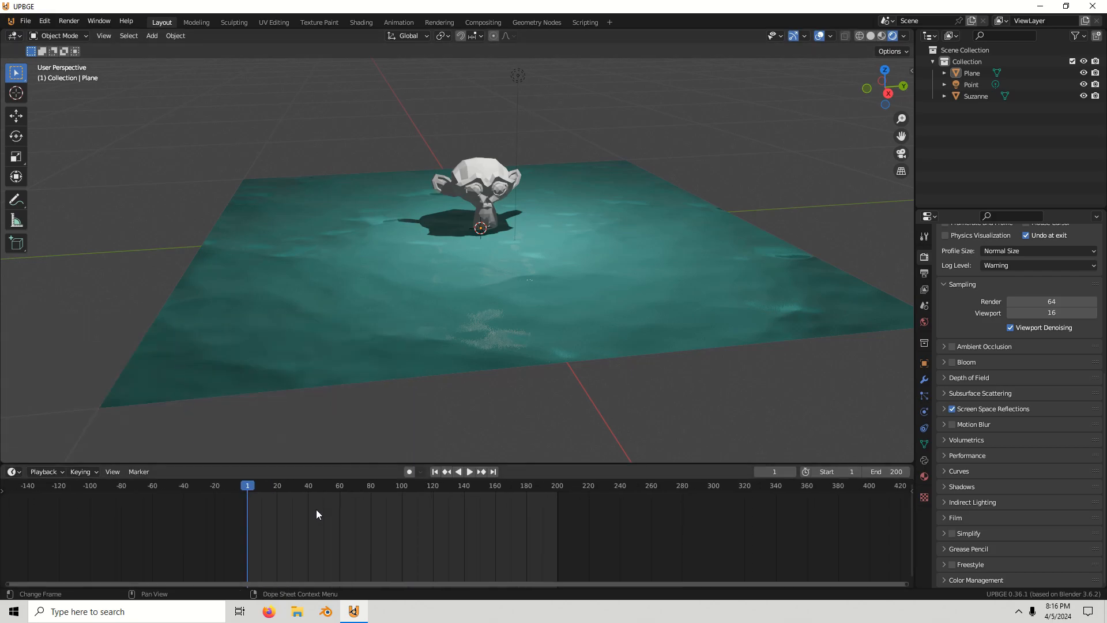
pyautogui.click(310, 361)
pyautogui.scroll(2, 230, 513)
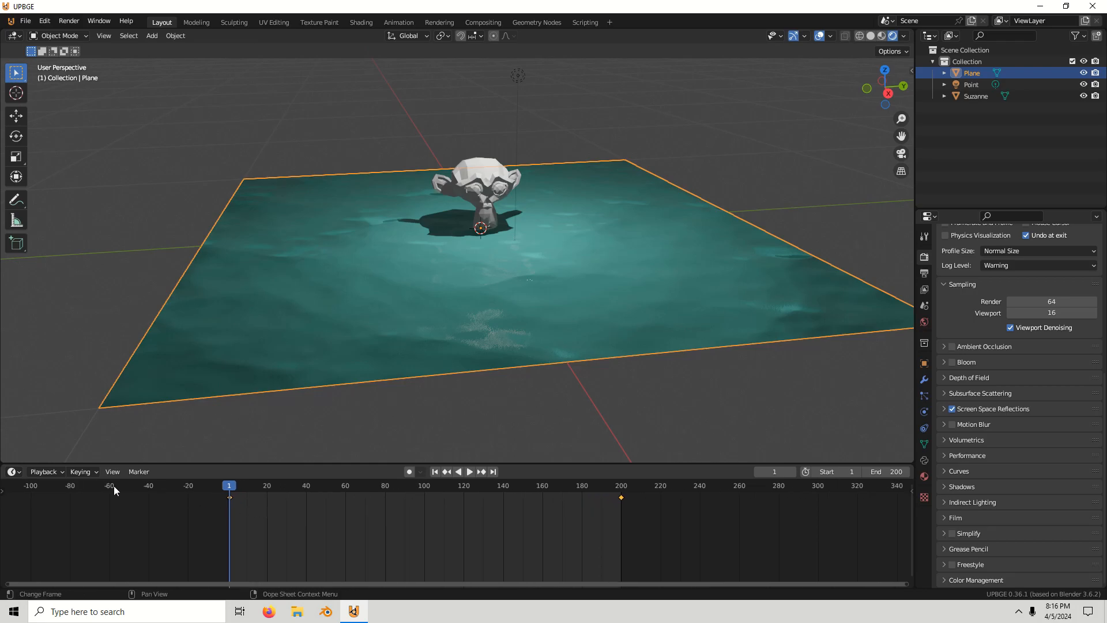
pyautogui.click(13, 471)
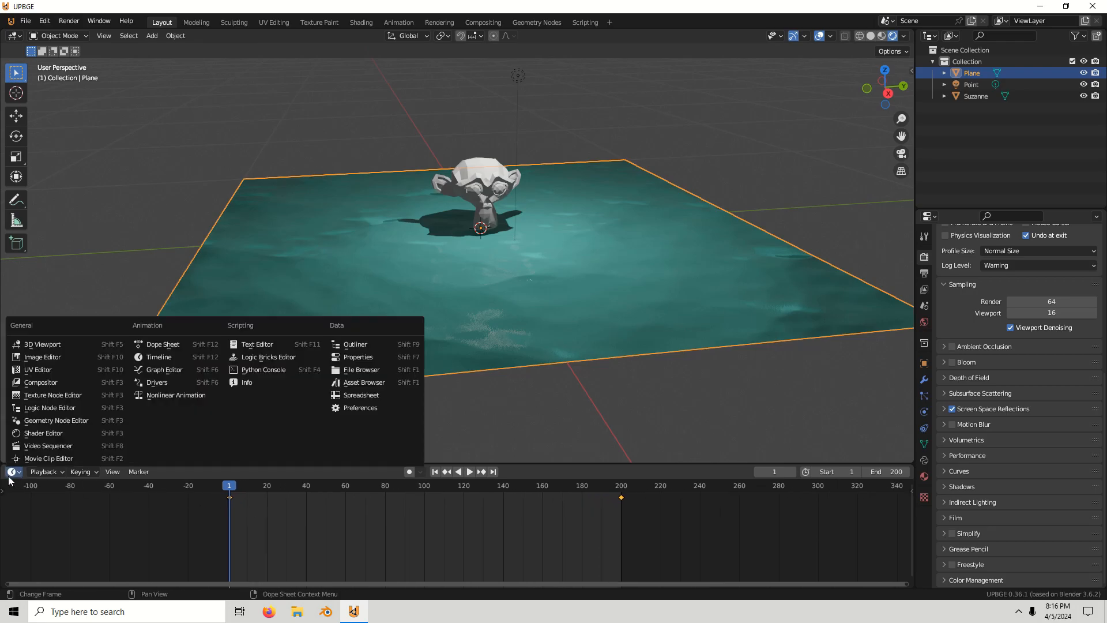
pyautogui.click(60, 433)
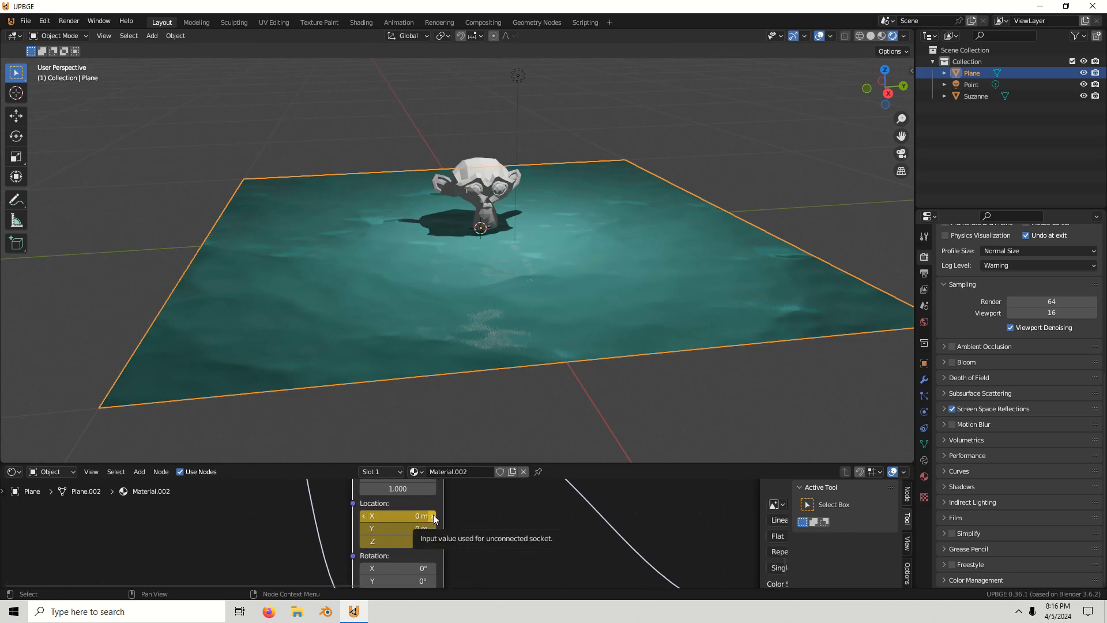
pyautogui.click(418, 515)
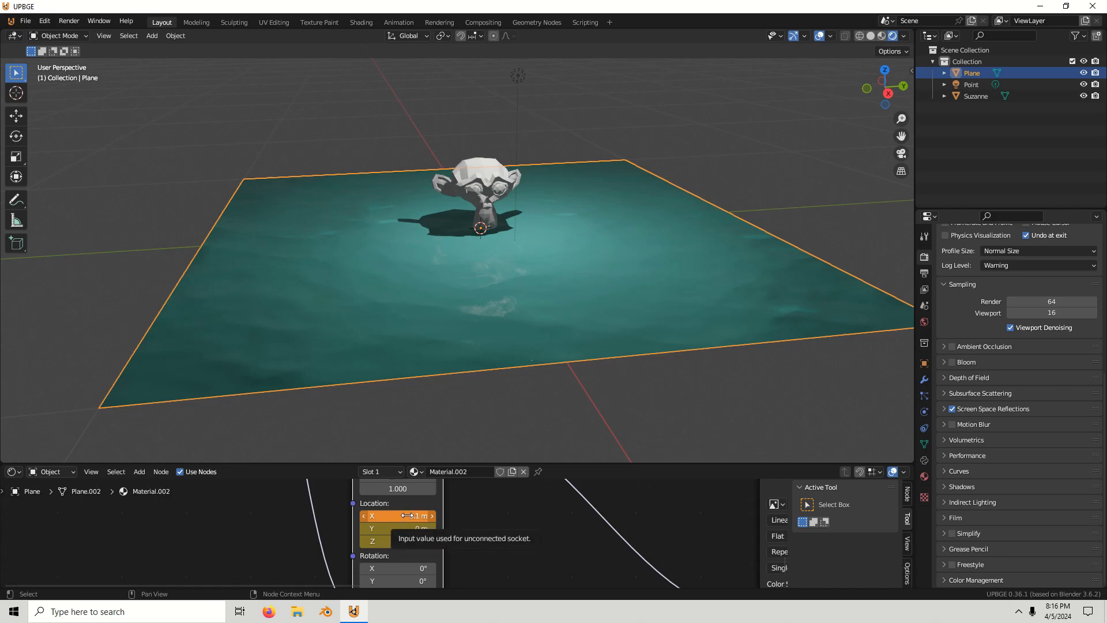
# Move to frame 200 in the Timeline and return to the second Mapping node's Location values in the Shader Editor.
pyautogui.click(13, 472)
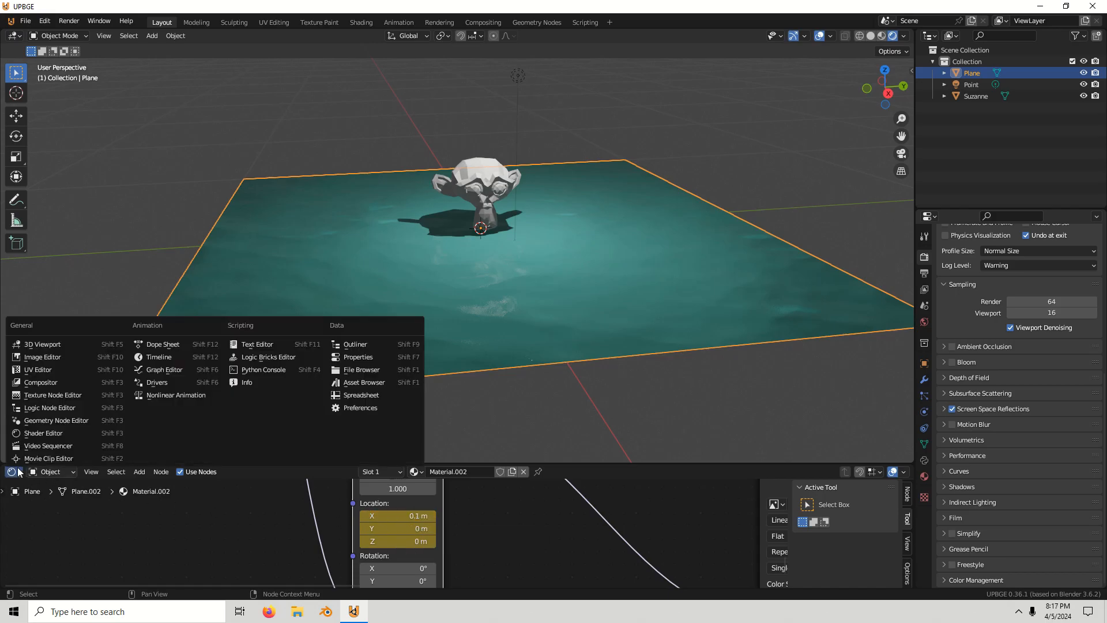
pyautogui.click(158, 357)
pyautogui.moveTo(231, 485); pyautogui.dragTo(621, 508)
pyautogui.click(14, 472)
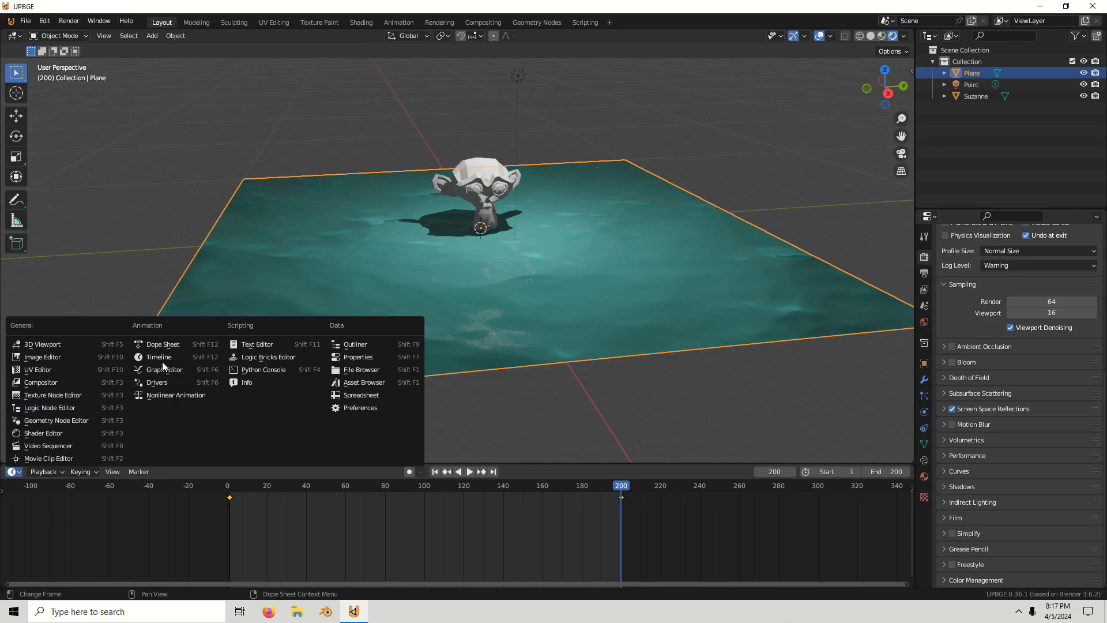
pyautogui.click(57, 432)
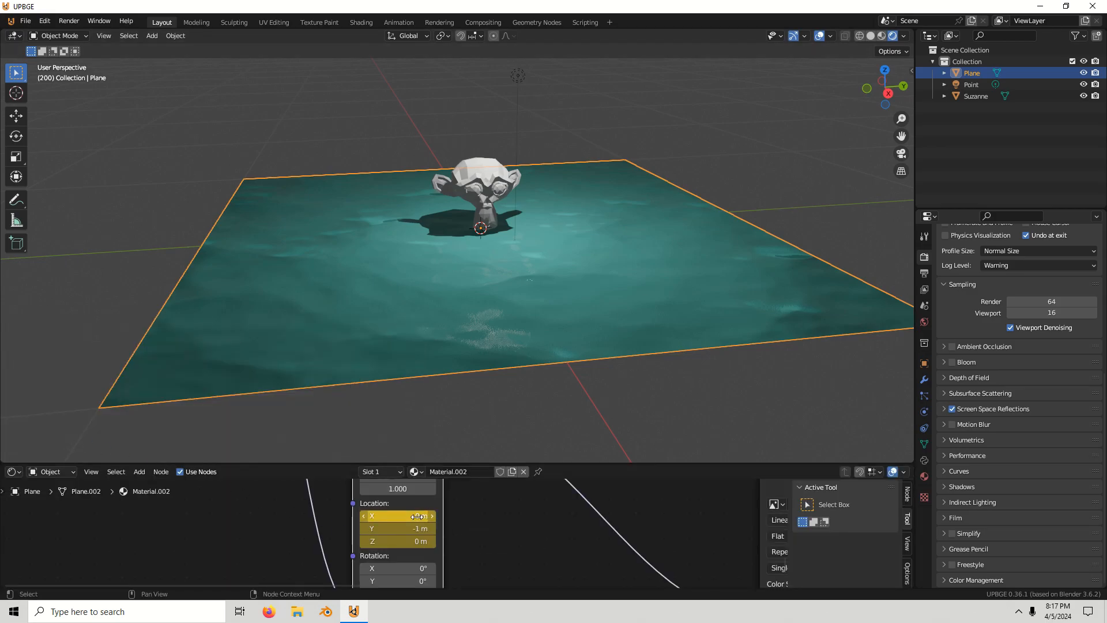
# Show the Timeline, play and scrub the animation from frame 1, and stop at frame 200.
pyautogui.click(14, 471)
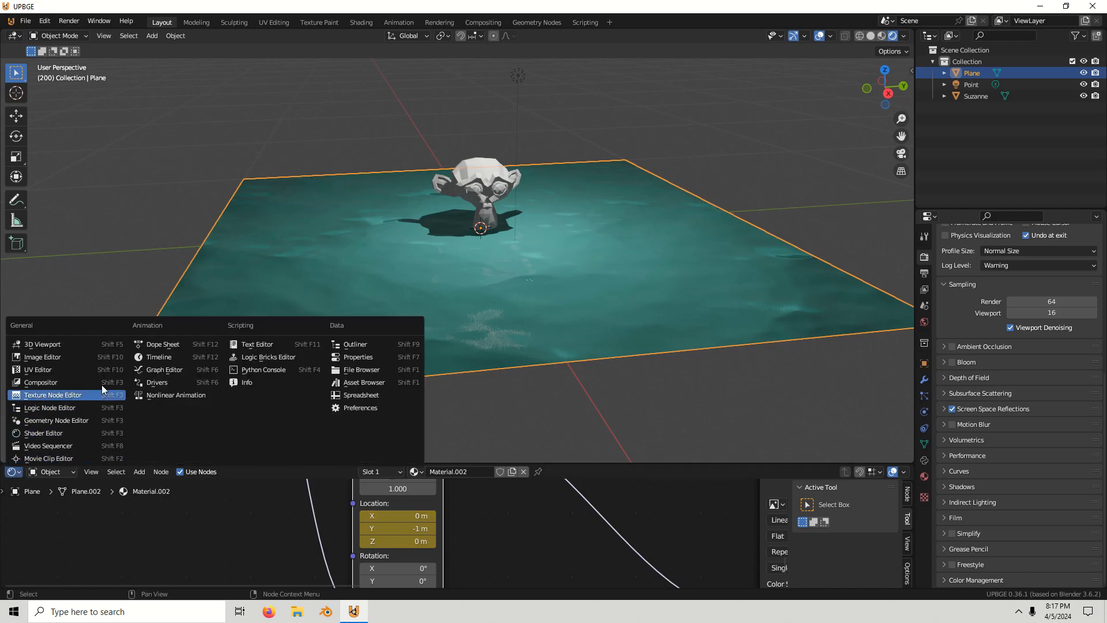
pyautogui.click(170, 355)
pyautogui.click(230, 485)
pyautogui.press('space')
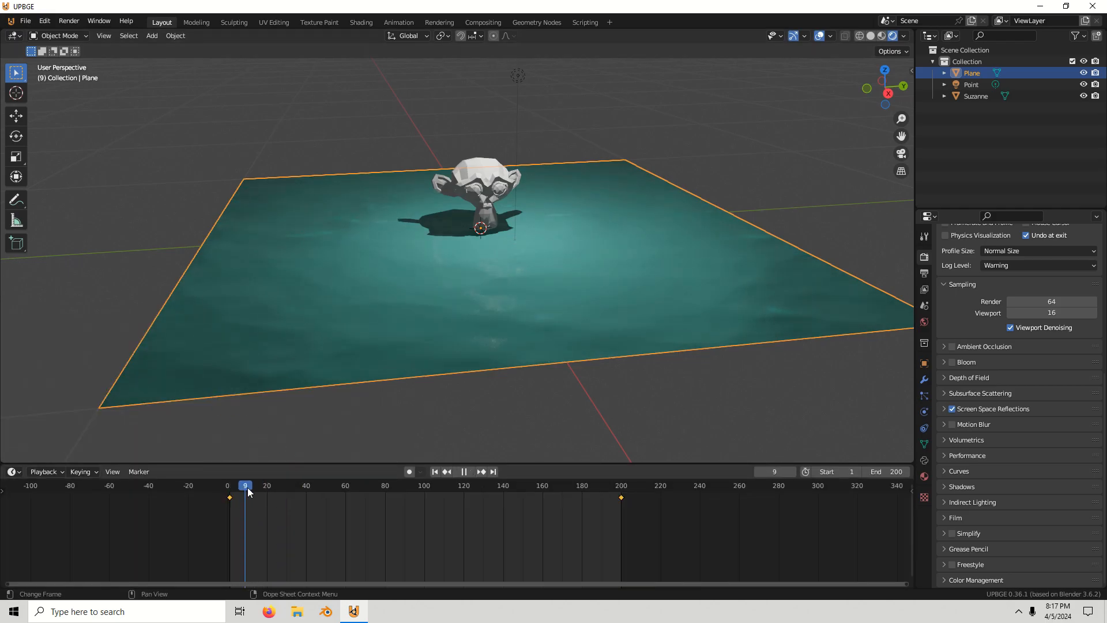
pyautogui.moveTo(419, 492); pyautogui.dragTo(620, 506)
pyautogui.press('space')
# Keyframe the second Mapping node's Location at frame 200 in the Shader Editor with X set to 0.1 m.
pyautogui.click(14, 471)
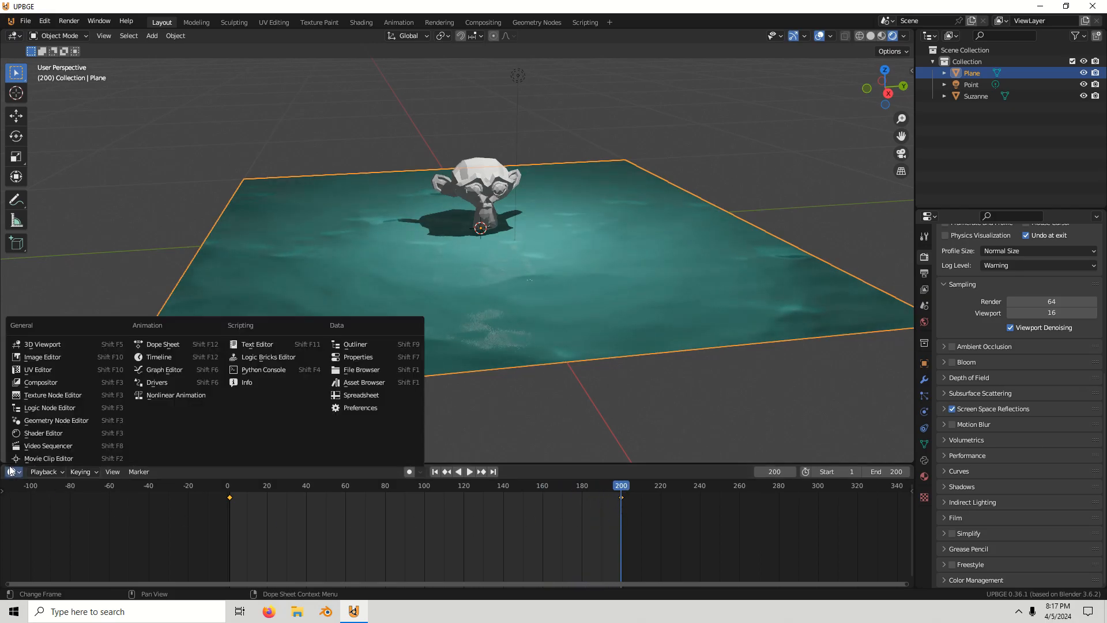
pyautogui.click(49, 431)
pyautogui.click(433, 515)
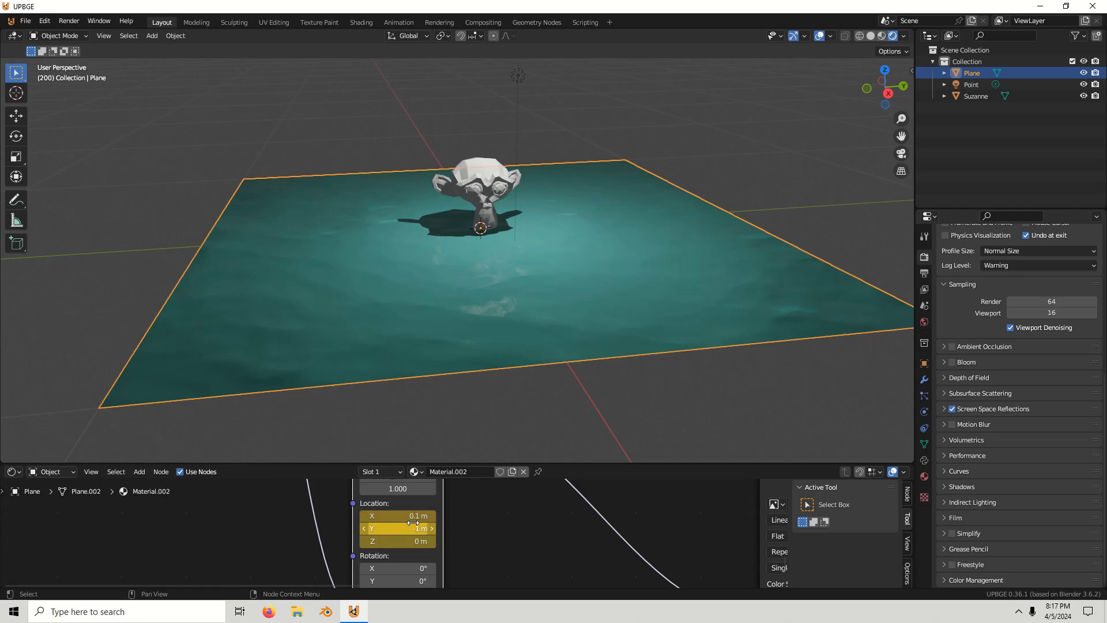
# Return to frame 1 in the Timeline and check the second Mapping node's Location values in the Shader Editor.
pyautogui.click(21, 474)
pyautogui.click(13, 471)
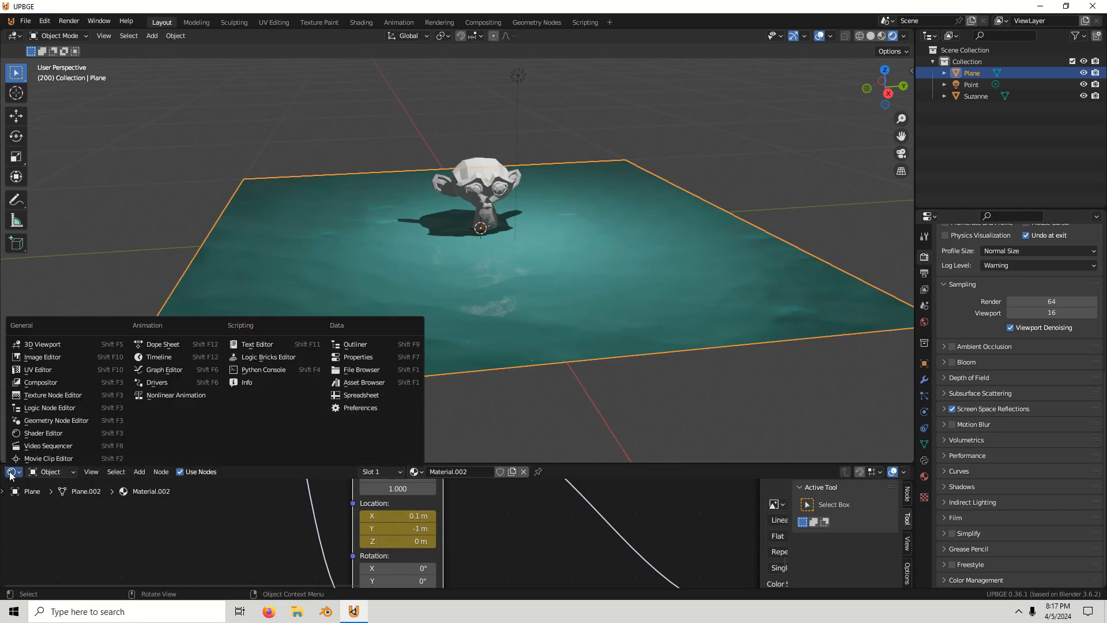
pyautogui.click(185, 358)
pyautogui.moveTo(596, 490); pyautogui.dragTo(229, 496)
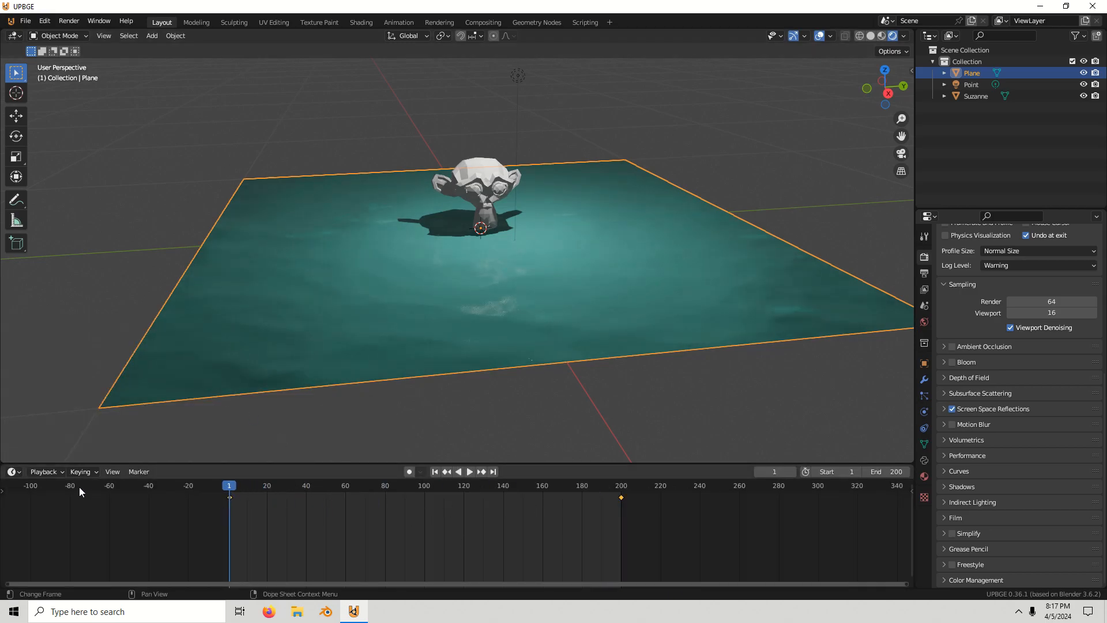
pyautogui.click(10, 470)
pyautogui.click(33, 437)
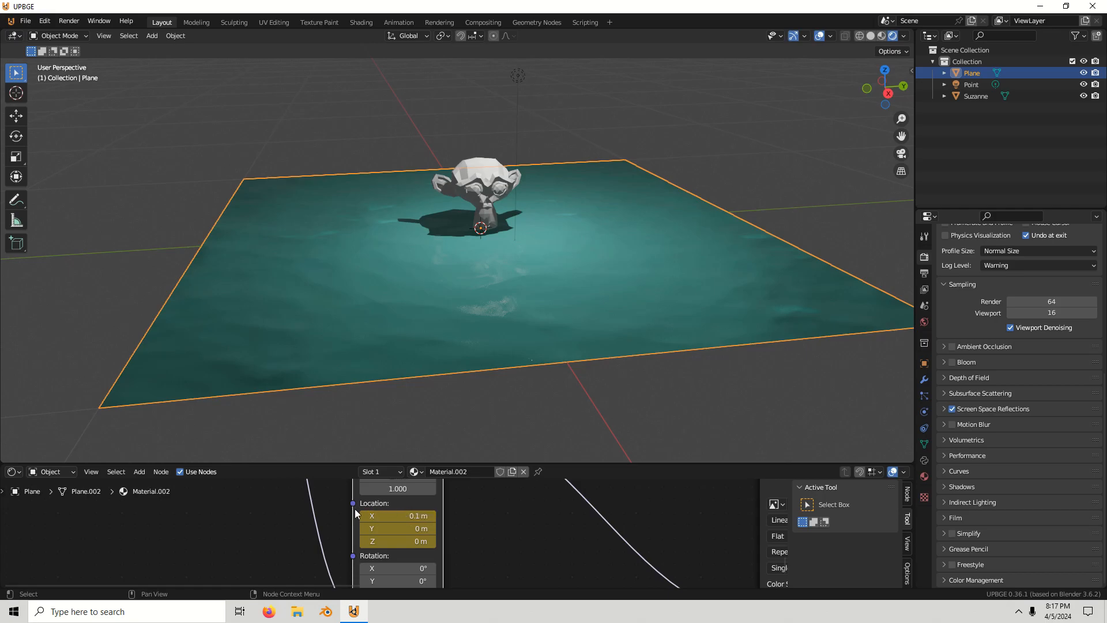
# Deselect the plane, play the animation to examine the water motion and reflections from several angles, and stop playback.
pyautogui.click(807, 168)
pyautogui.press('space')
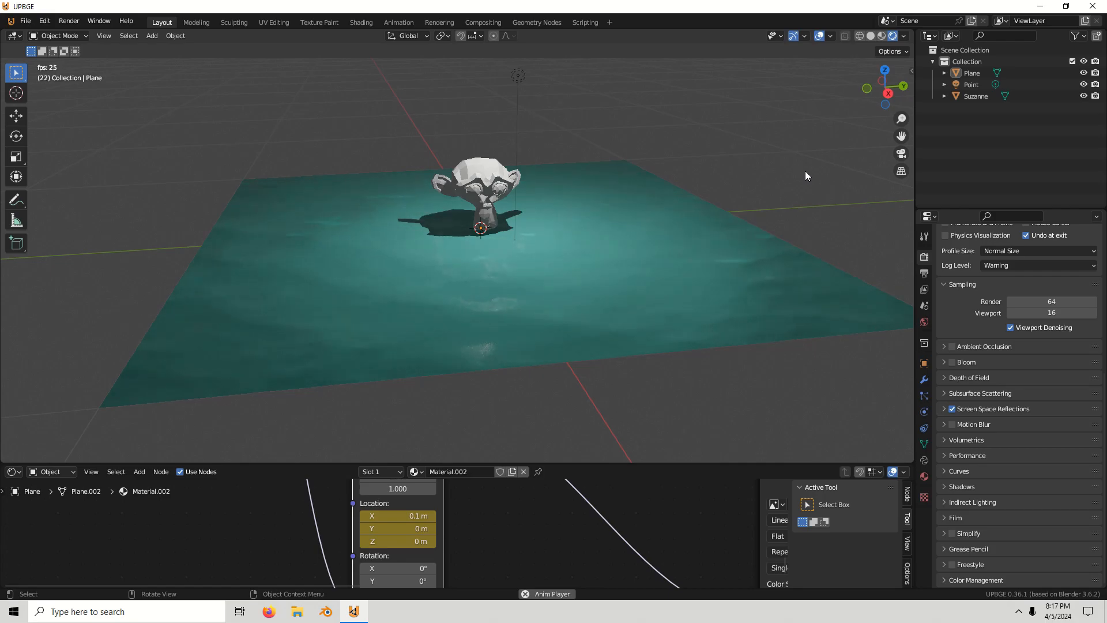
pyautogui.scroll(4, 745, 196)
pyautogui.moveTo(746, 196); pyautogui.dragTo(786, 182, button='middle')
pyautogui.scroll(2, 749, 271)
pyautogui.scroll(-4, 671, 283)
pyautogui.scroll(2, 670, 282)
pyautogui.moveTo(641, 303); pyautogui.dragTo(655, 259, button='middle')
pyautogui.scroll(-5, 617, 224)
pyautogui.scroll(2, 655, 260)
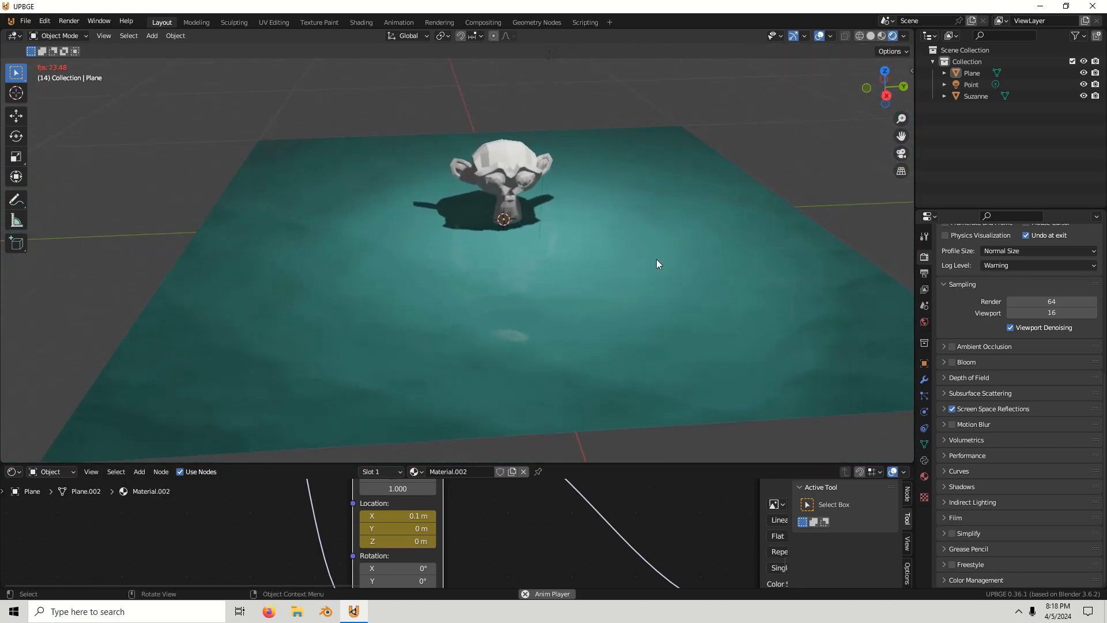
pyautogui.press('space')
# Switch the Shader Editor area to the Logic Bricks Editor.
pyautogui.click(12, 472)
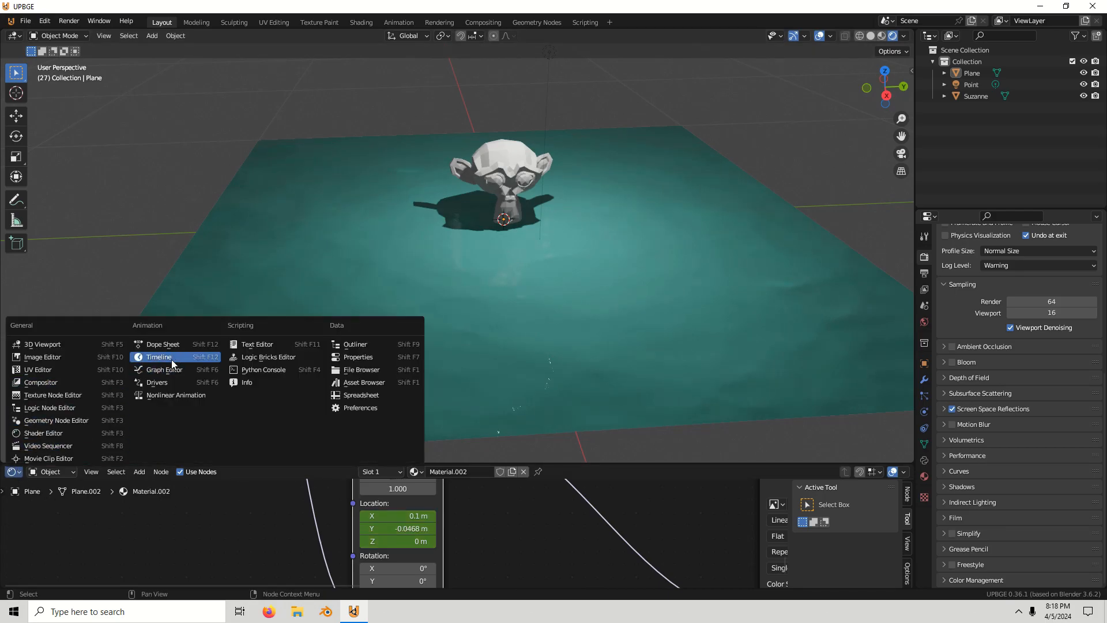
pyautogui.click(64, 431)
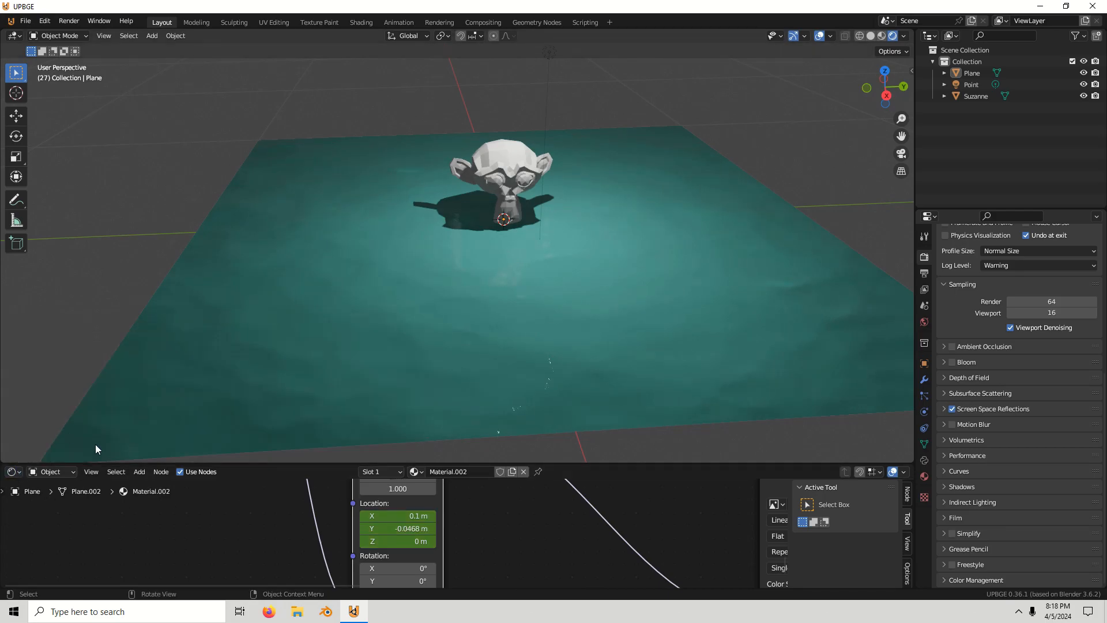
pyautogui.click(19, 472)
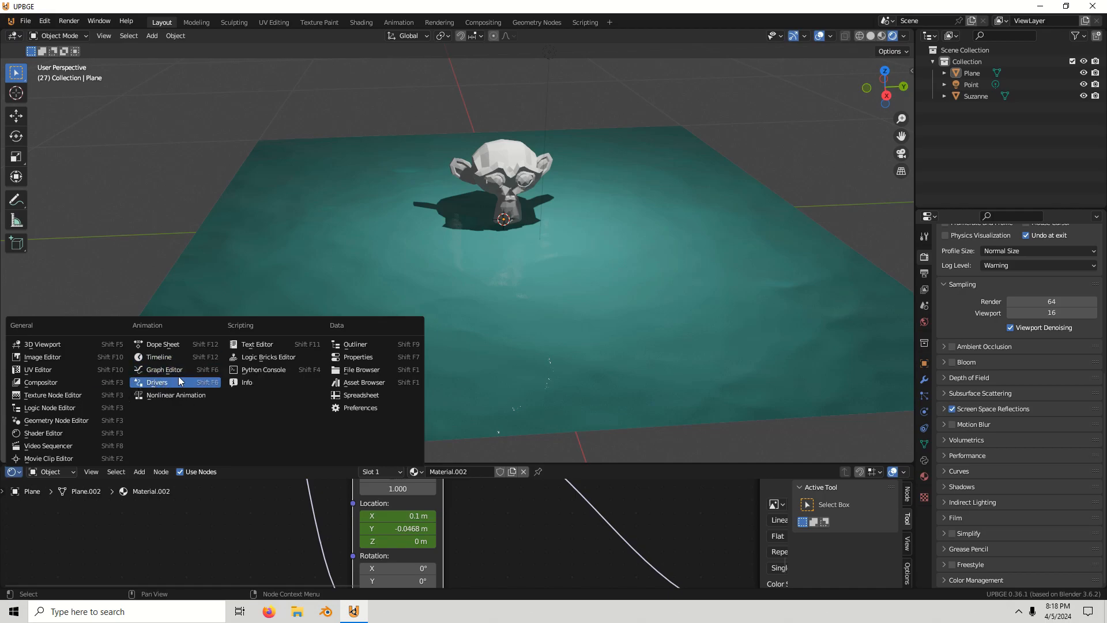
pyautogui.click(295, 357)
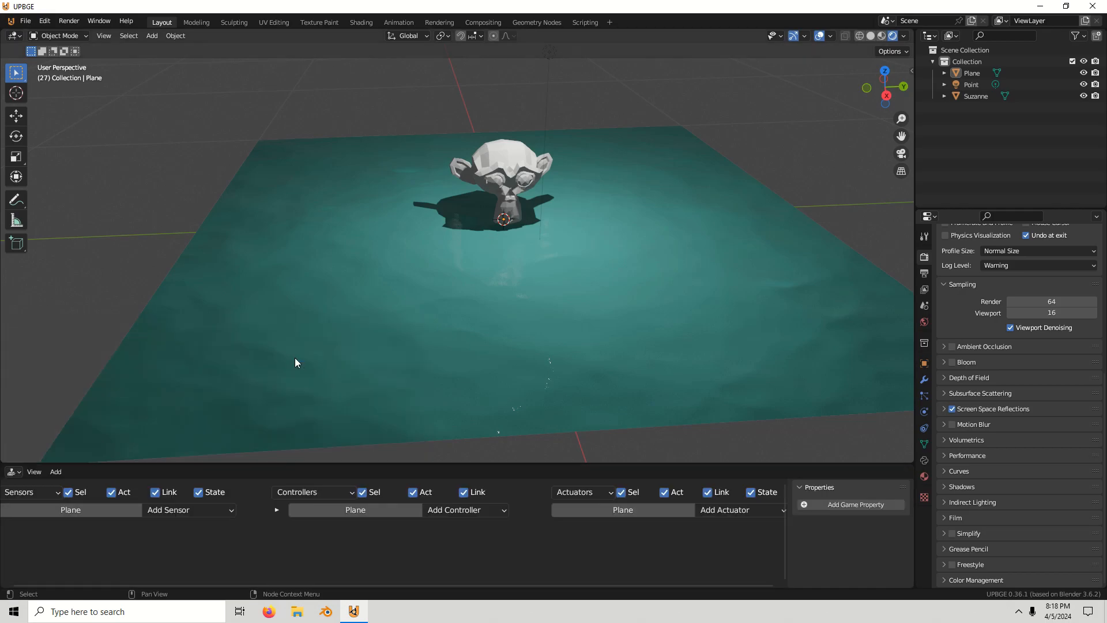
# Try to link a new Always sensor to a new Action actuator on the deselected plane.
pyautogui.click(199, 506)
pyautogui.click(179, 478)
pyautogui.moveTo(622, 546); pyautogui.dragTo(615, 543, button='middle')
pyautogui.click(718, 507)
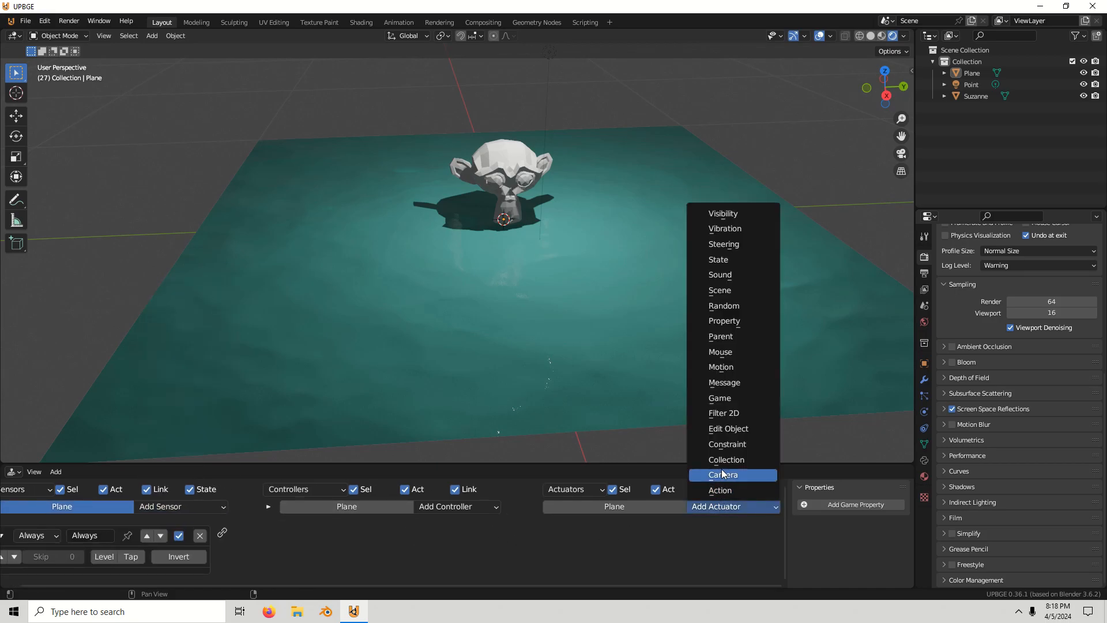
pyautogui.click(728, 492)
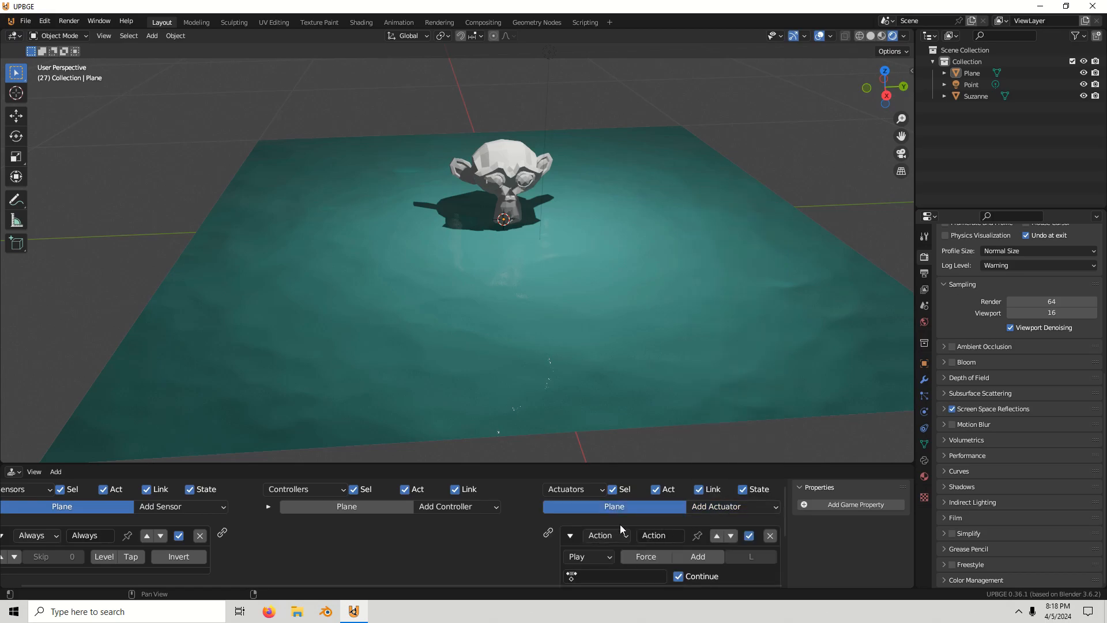
pyautogui.moveTo(345, 544); pyautogui.dragTo(222, 533)
pyautogui.moveTo(487, 548); pyautogui.dragTo(467, 532, button='middle')
pyautogui.scroll(-1, 242, 522)
# Select the water plane and delete its unlinked Action actuator and Always sensor.
pyautogui.click(356, 365)
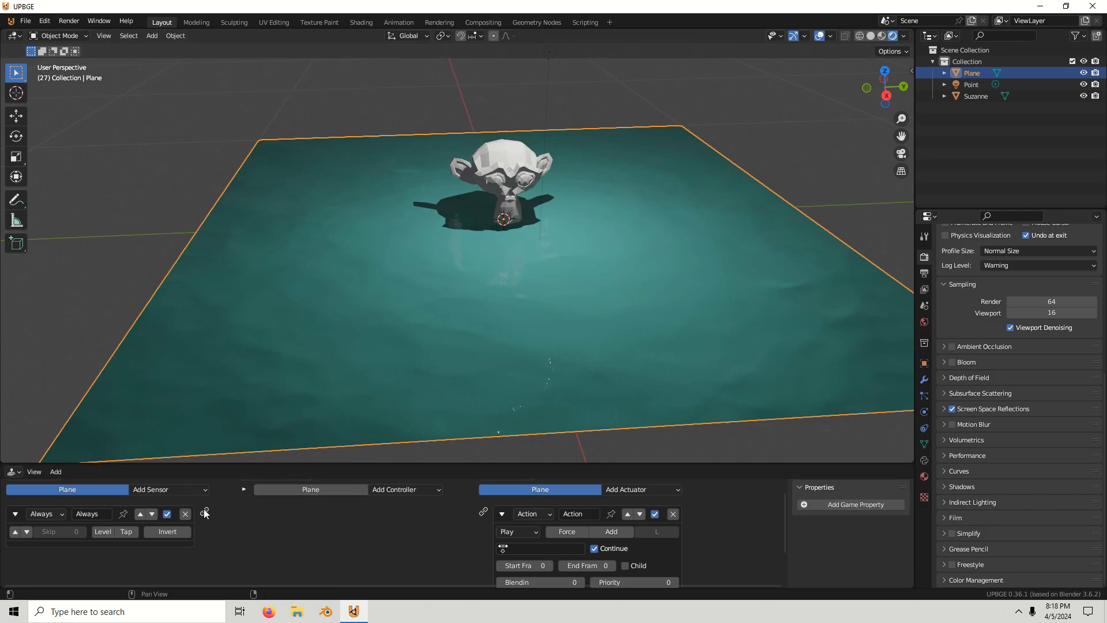
pyautogui.click(672, 514)
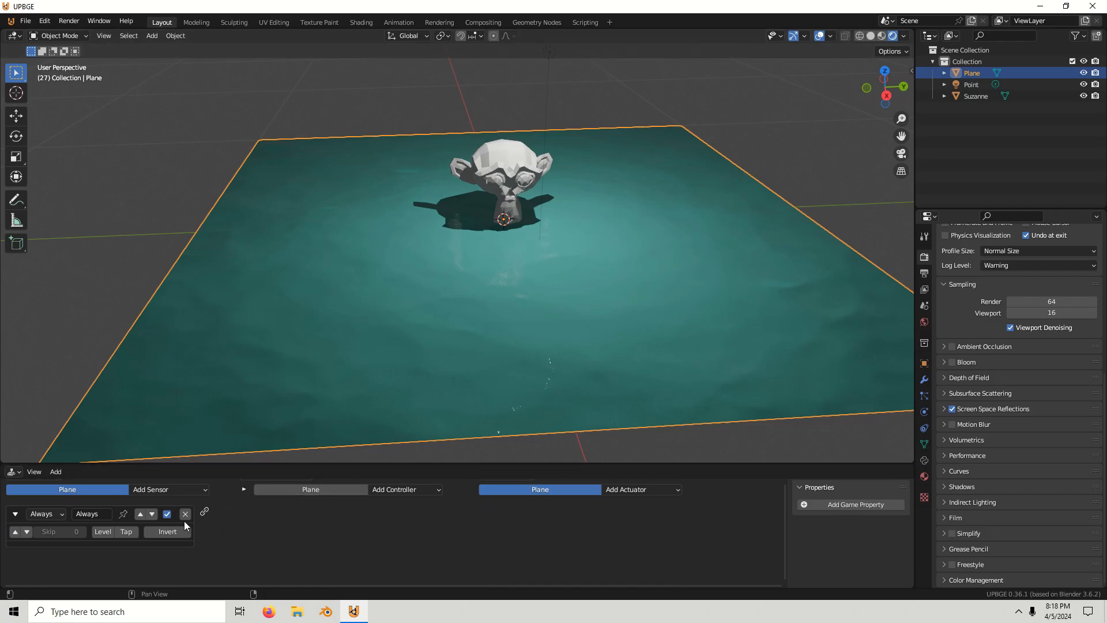
pyautogui.click(185, 529)
pyautogui.click(88, 276)
pyautogui.click(155, 369)
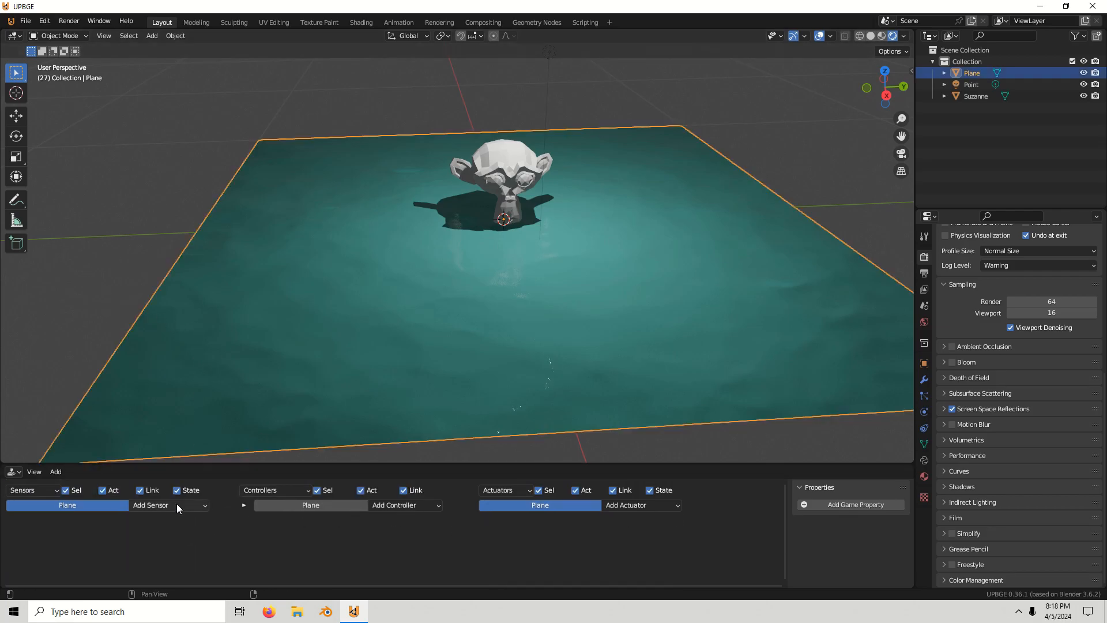
# Add an Always sensor and an Action actuator to the plane and link them through an And controller.
pyautogui.click(165, 505)
pyautogui.click(164, 479)
pyautogui.click(636, 508)
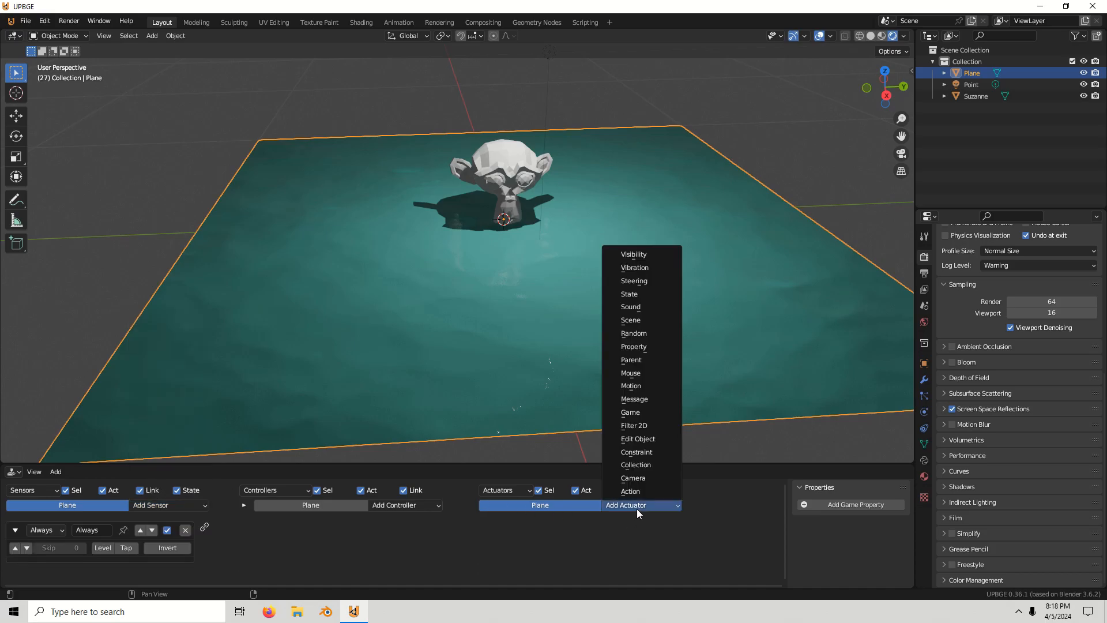
pyautogui.click(642, 492)
pyautogui.moveTo(226, 522); pyautogui.dragTo(205, 525)
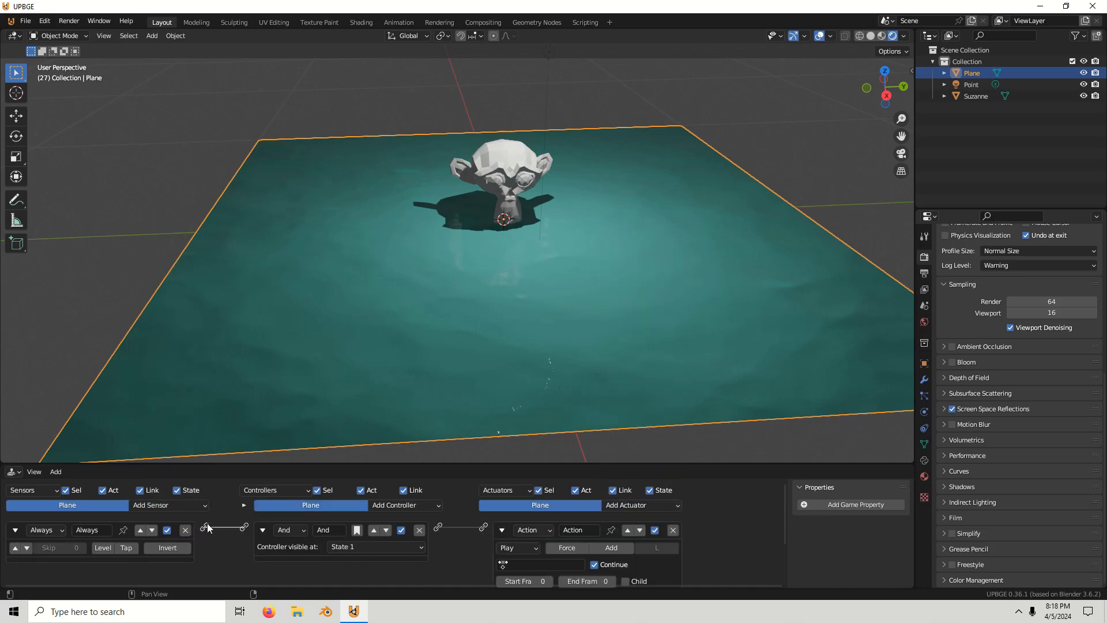
# Assign the Shader NodetreeAction to the plane's Action actuator.
pyautogui.scroll(-1, 546, 543)
pyautogui.moveTo(545, 543); pyautogui.dragTo(544, 530, button='middle')
pyautogui.click(482, 545)
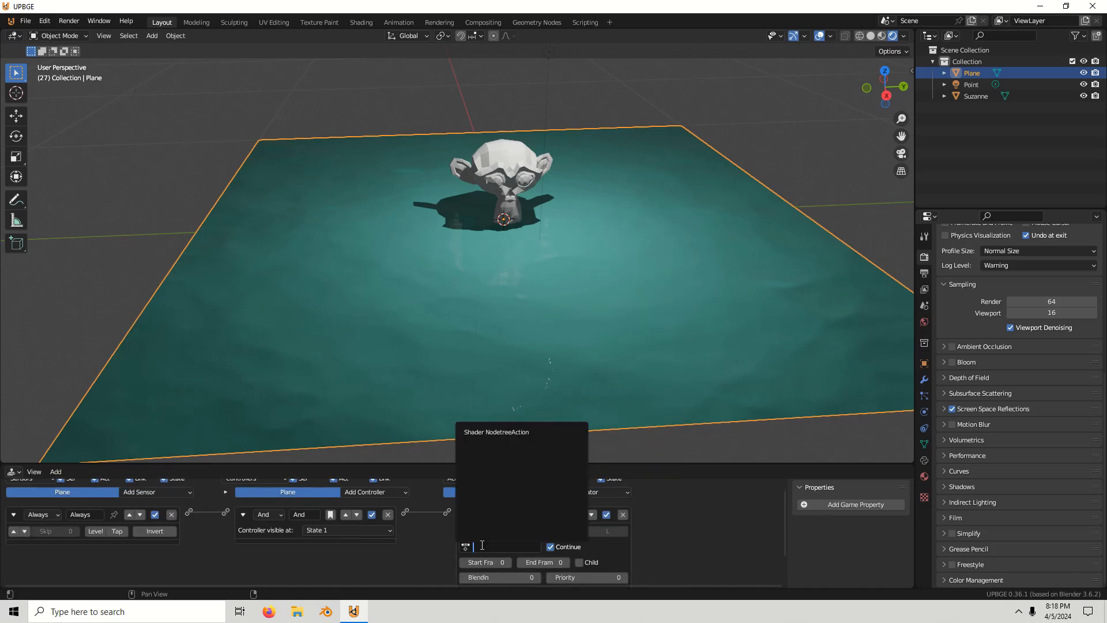
pyautogui.click(552, 432)
pyautogui.scroll(-1, 555, 537)
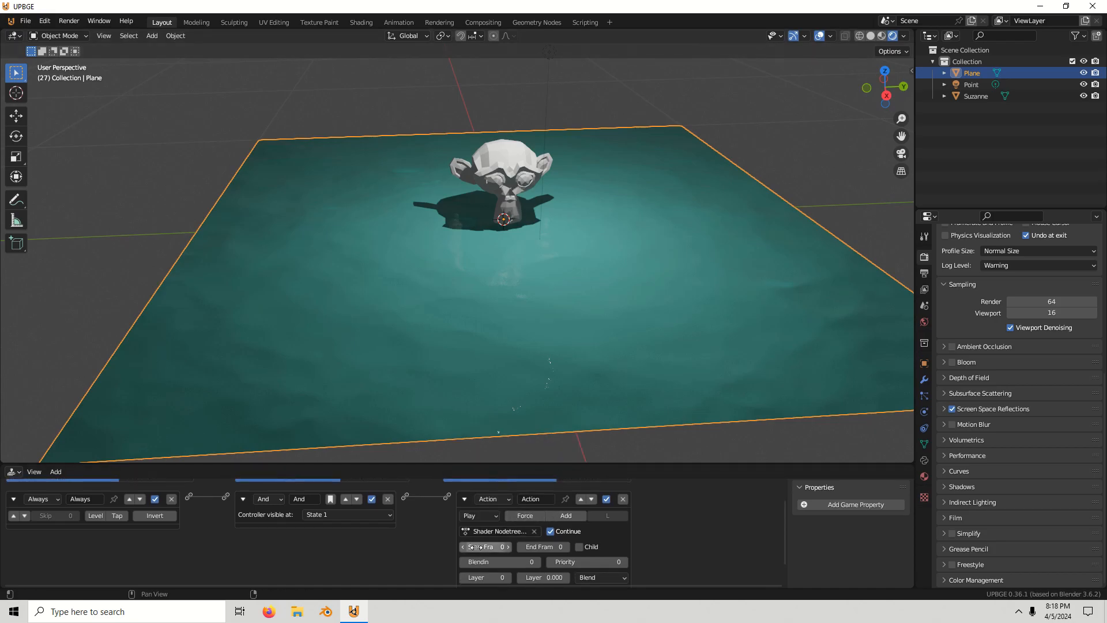
# Set the Action actuator's start frame to 1 and its end frame to 200.
pyautogui.moveTo(378, 541); pyautogui.dragTo(559, 531, button='middle')
pyautogui.scroll(2, 380, 534)
pyautogui.scroll(1, 466, 532)
pyautogui.scroll(2, 466, 530)
pyautogui.moveTo(461, 530); pyautogui.dragTo(429, 520, button='middle')
pyautogui.click(580, 517)
pyautogui.click(479, 514)
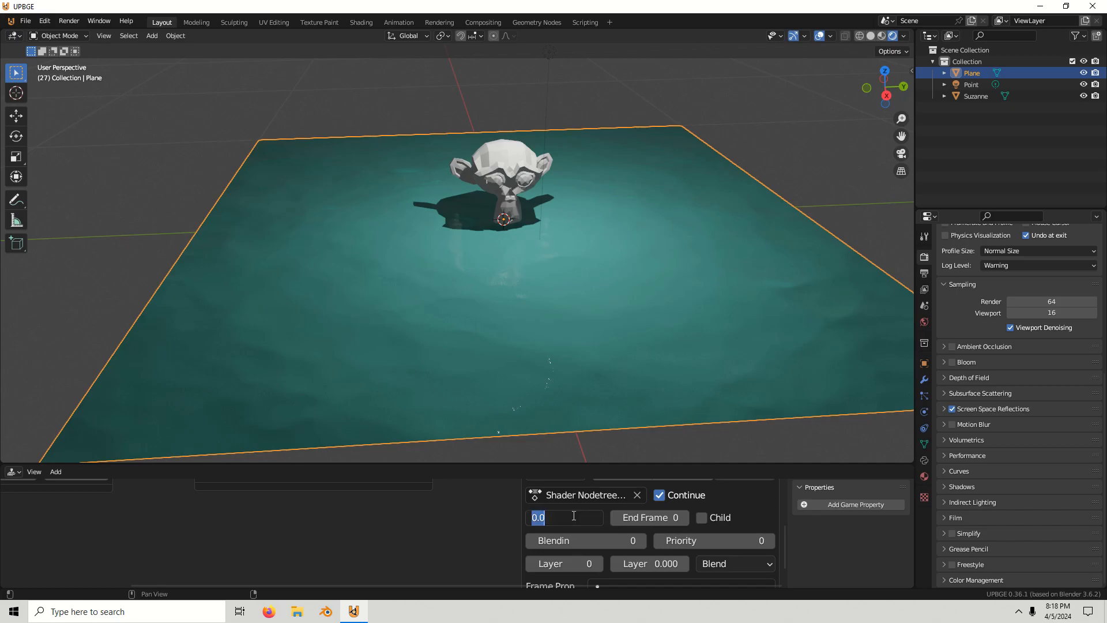
pyautogui.press('Return')
pyautogui.click(658, 521)
pyautogui.press('Return')
pyautogui.moveTo(444, 502); pyautogui.dragTo(510, 524, button='middle')
pyautogui.scroll(-4, 510, 524)
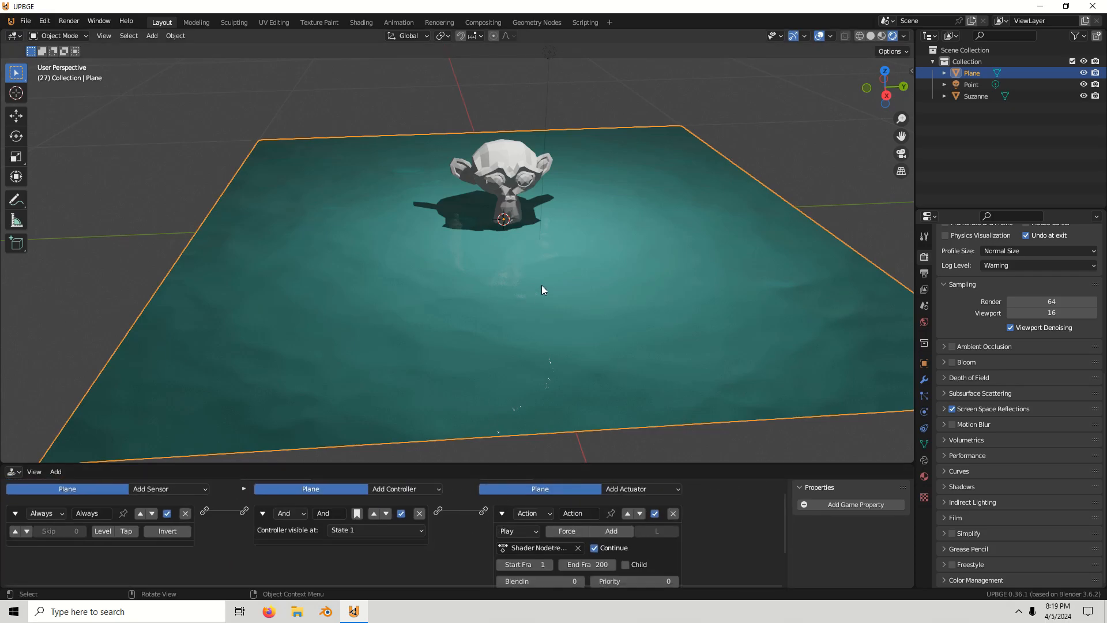
pyautogui.scroll(-1, 666, 511)
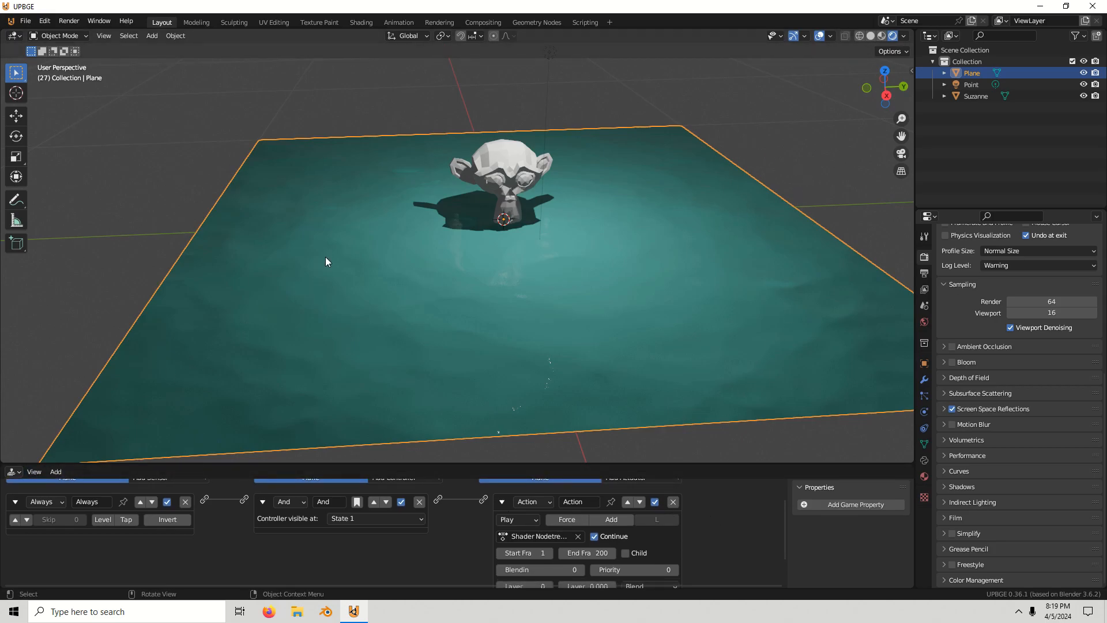
# Show the plane's material in the Shader Editor, run the game to preview the animated water, and stop it.
pyautogui.click(14, 471)
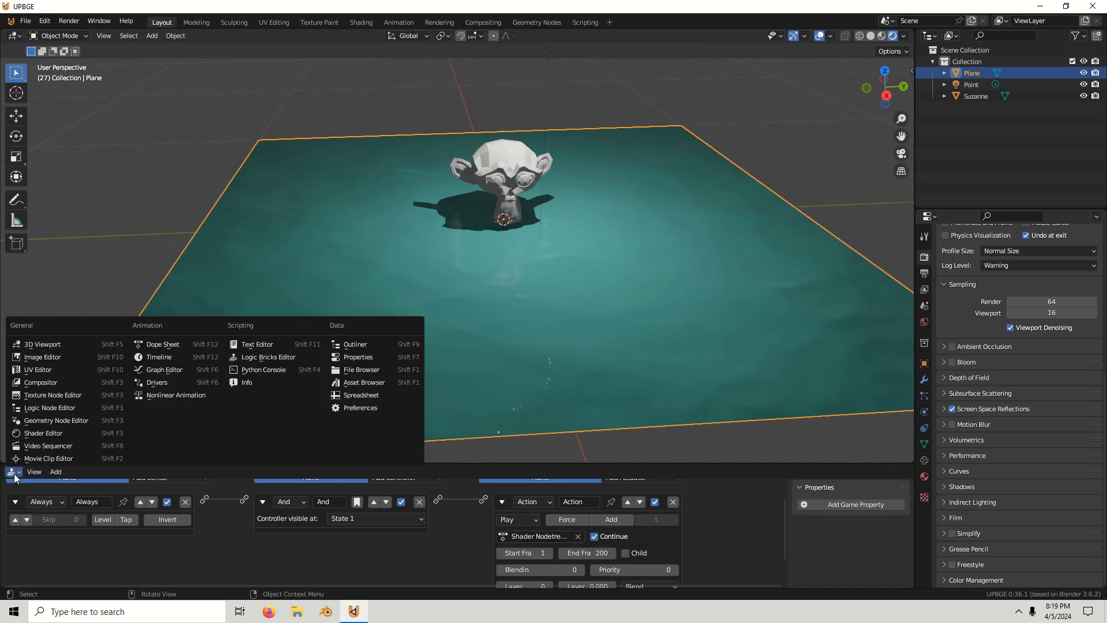
pyautogui.click(46, 432)
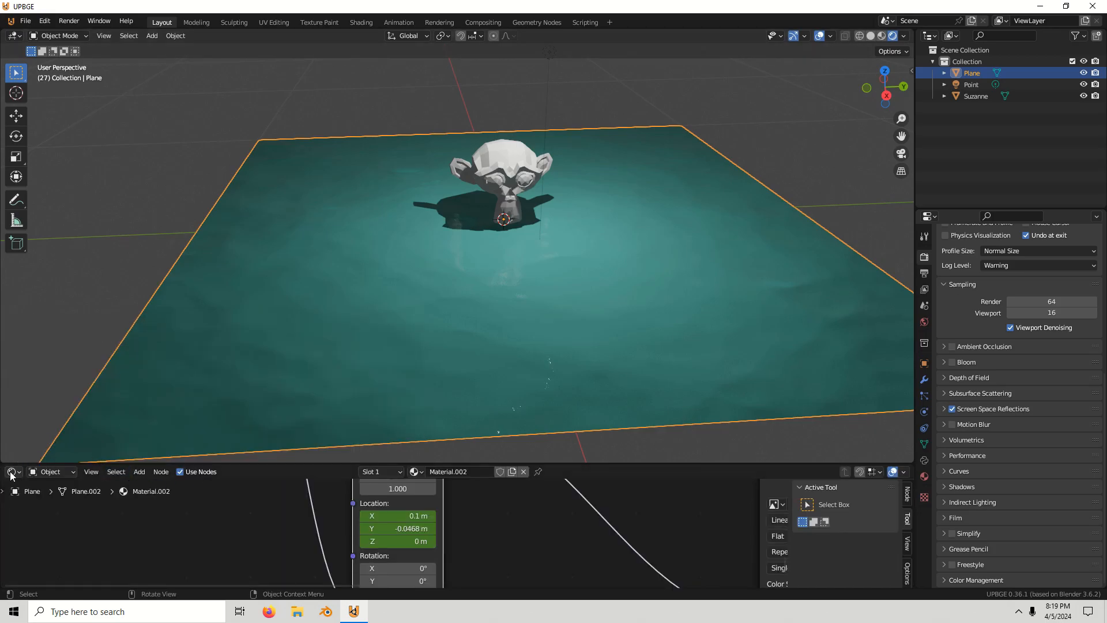
pyautogui.press('p')
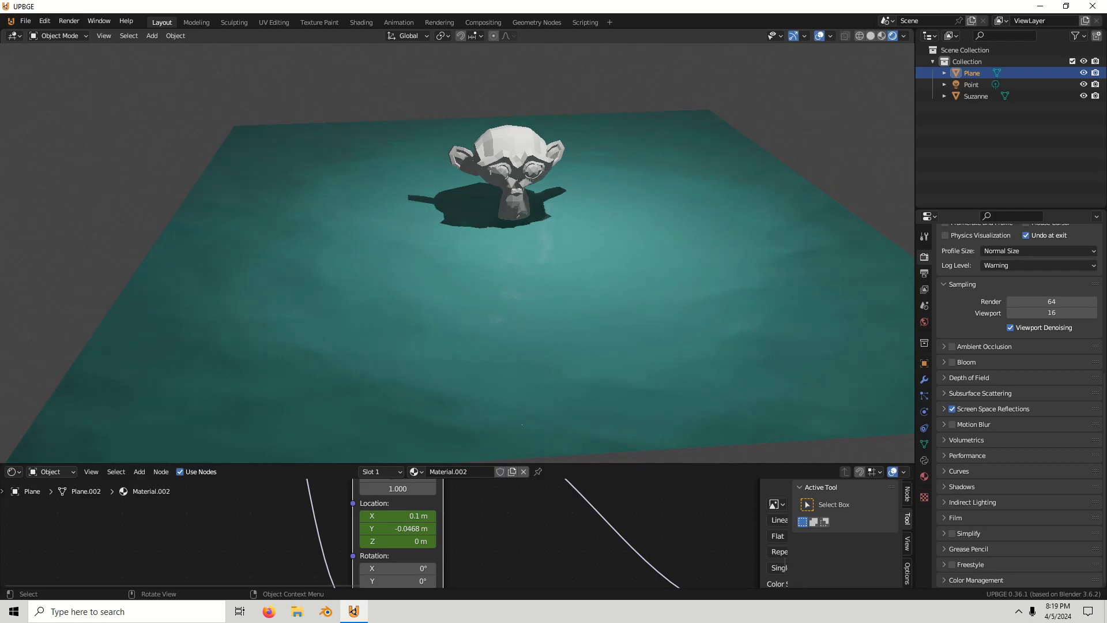
pyautogui.press('Escape')
# Return to the Logic Bricks Editor and set the plane's Action actuator play mode to Loop End.
pyautogui.scroll(-4, 495, 536)
pyautogui.moveTo(577, 545); pyautogui.dragTo(410, 531, button='middle')
pyautogui.scroll(-2, 409, 531)
pyautogui.moveTo(663, 516); pyautogui.dragTo(538, 540, button='middle')
pyautogui.click(11, 471)
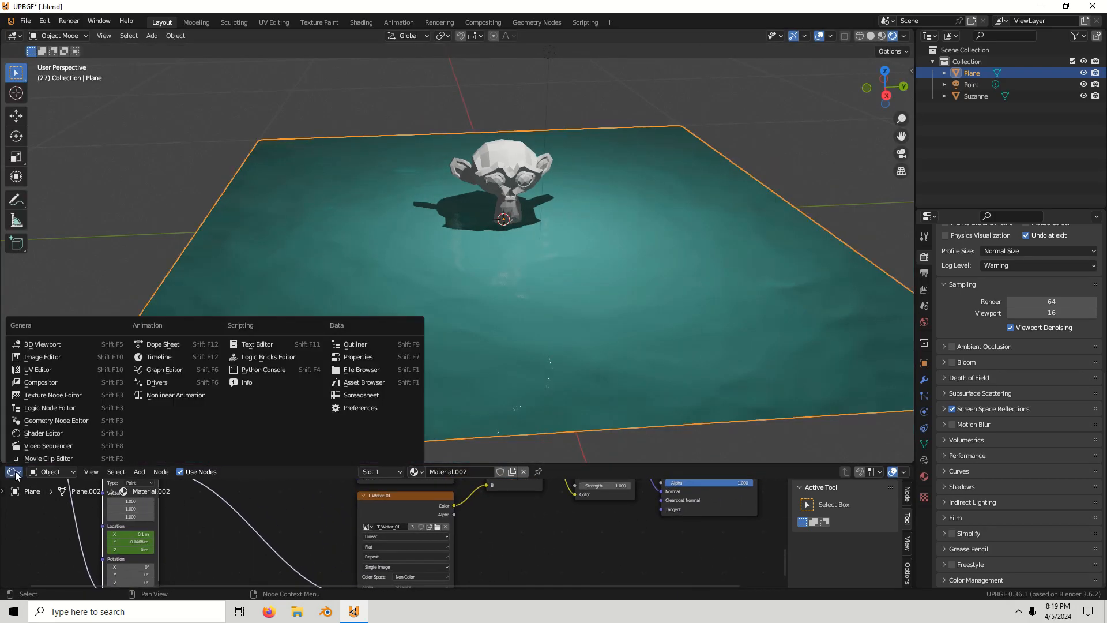
pyautogui.click(41, 434)
pyautogui.click(11, 471)
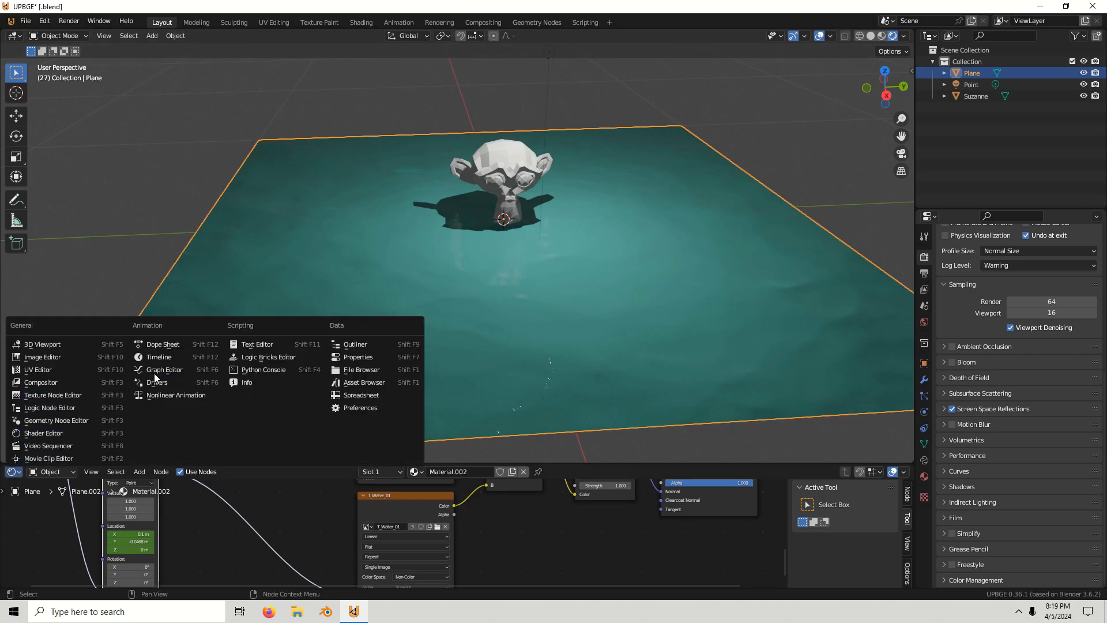
pyautogui.click(270, 361)
pyautogui.moveTo(632, 528); pyautogui.dragTo(622, 523, button='middle')
pyautogui.moveTo(532, 547); pyautogui.dragTo(517, 499, button='middle')
pyautogui.click(517, 497)
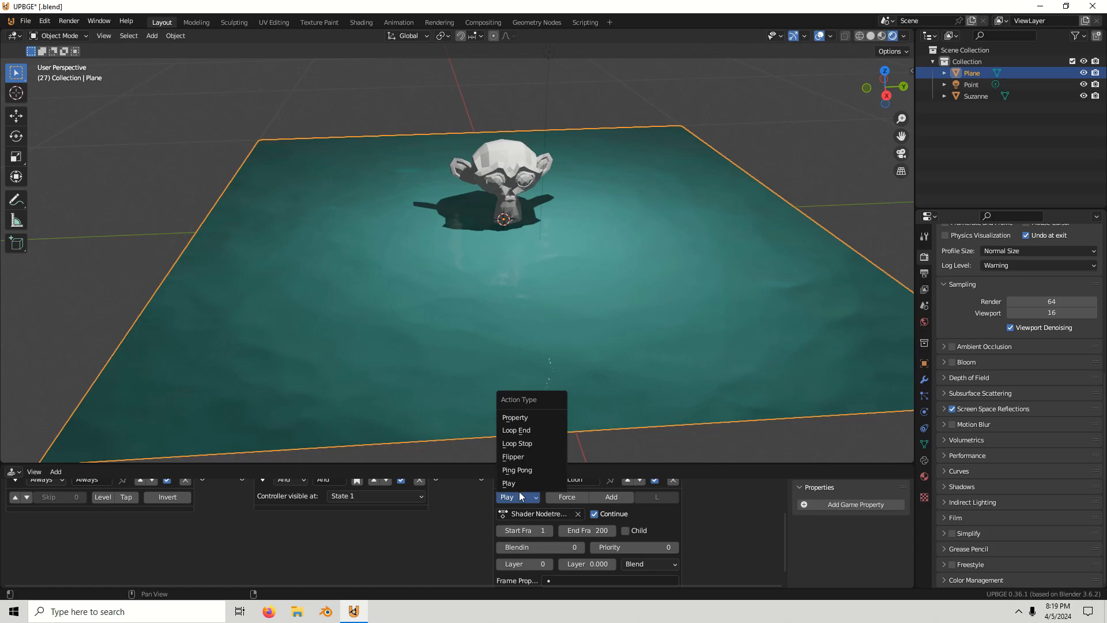
pyautogui.click(537, 433)
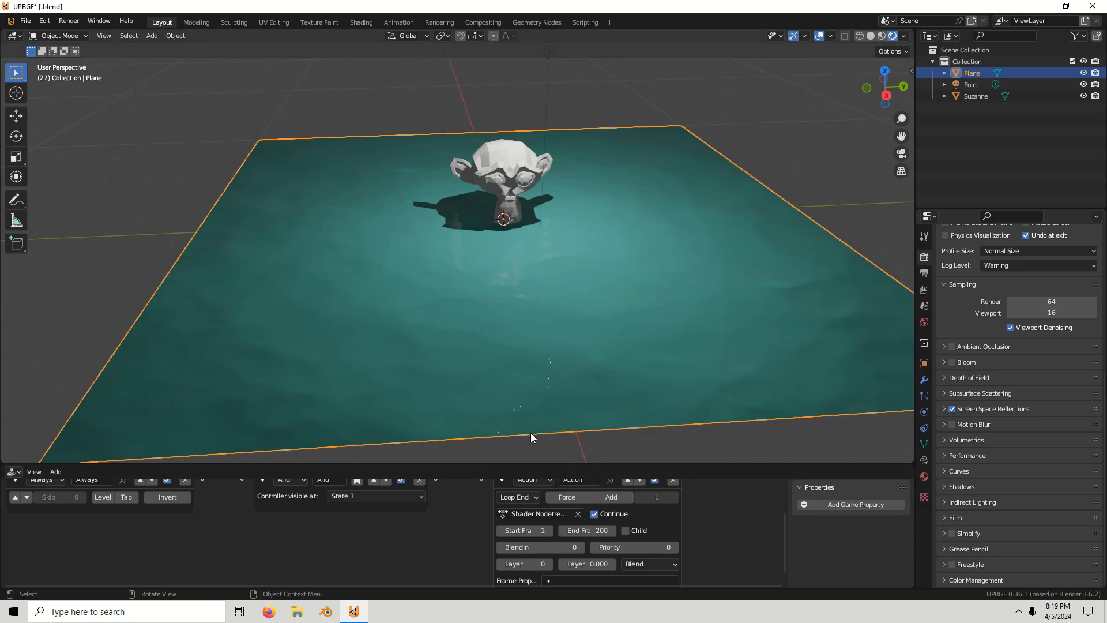
# Run the game from a low, close view of Suzanne to check the looping water animation.
pyautogui.click(14, 471)
pyautogui.moveTo(634, 265); pyautogui.dragTo(677, 223, button='middle')
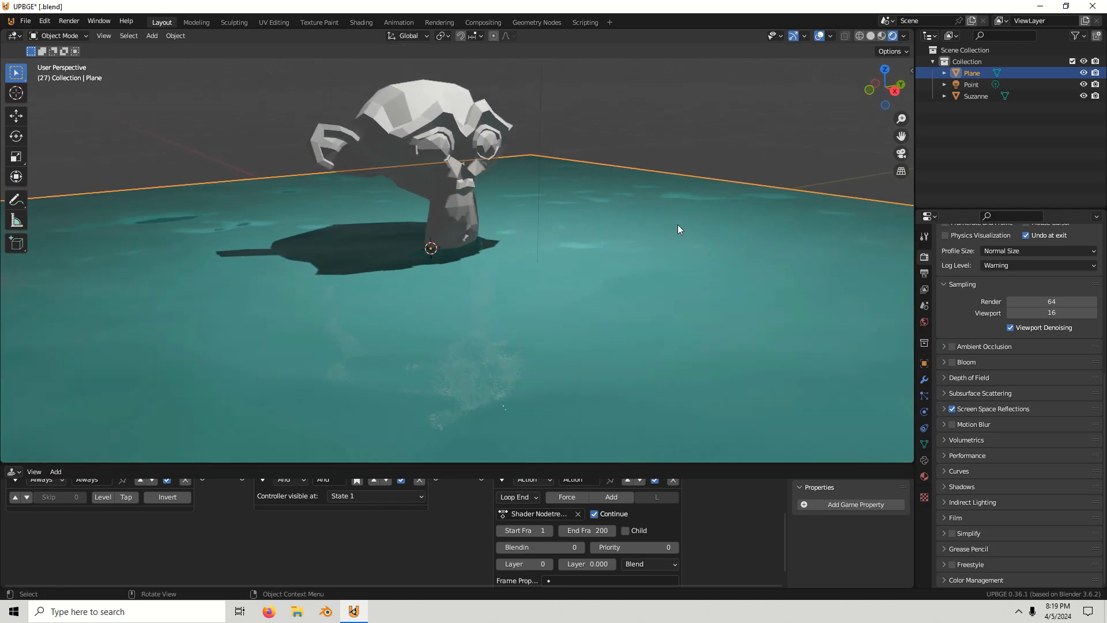
pyautogui.press('p')
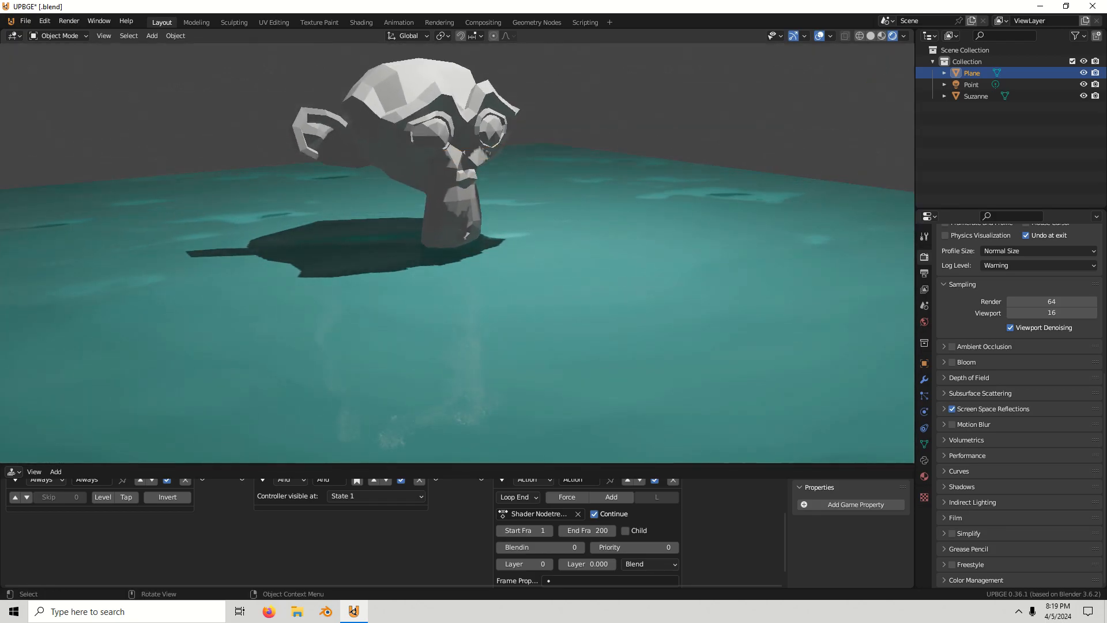